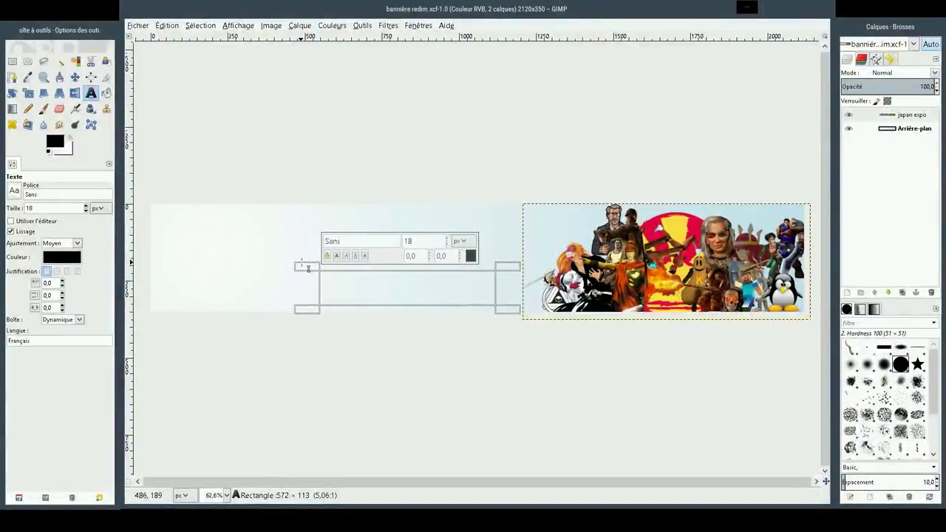
# Enlarge the text box, type 'MDJ DE NORMANDIE' and select the whole line.
pyautogui.moveTo(308, 268); pyautogui.dragTo(264, 220)
pyautogui.moveTo(347, 247)
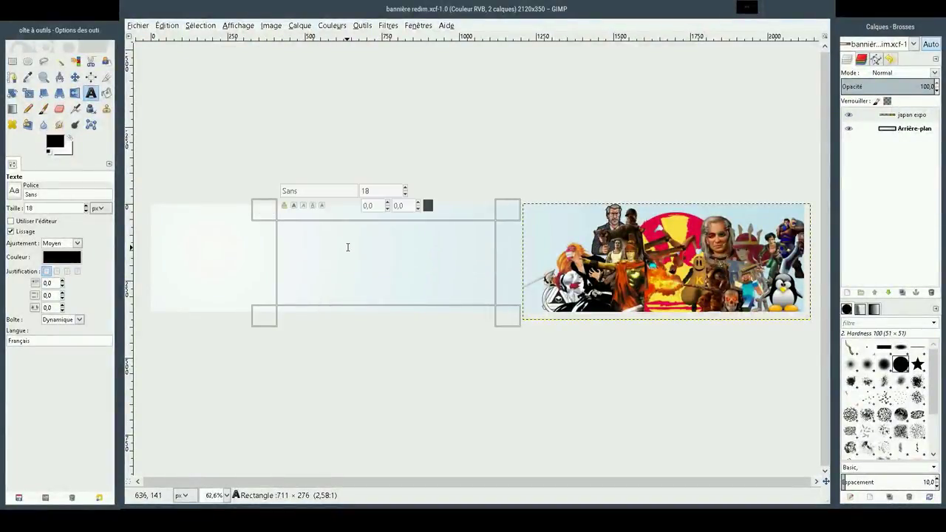
pyautogui.write('MD')
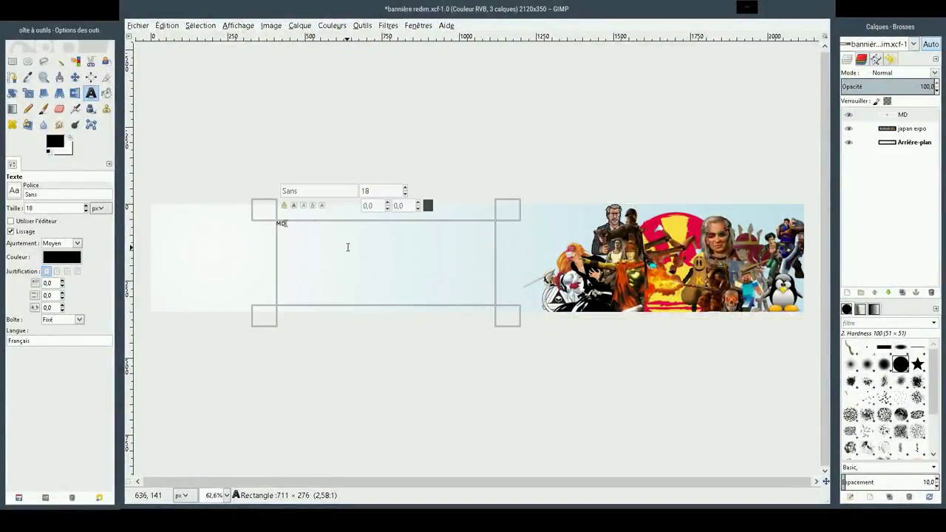
pyautogui.write('J DE NOR')
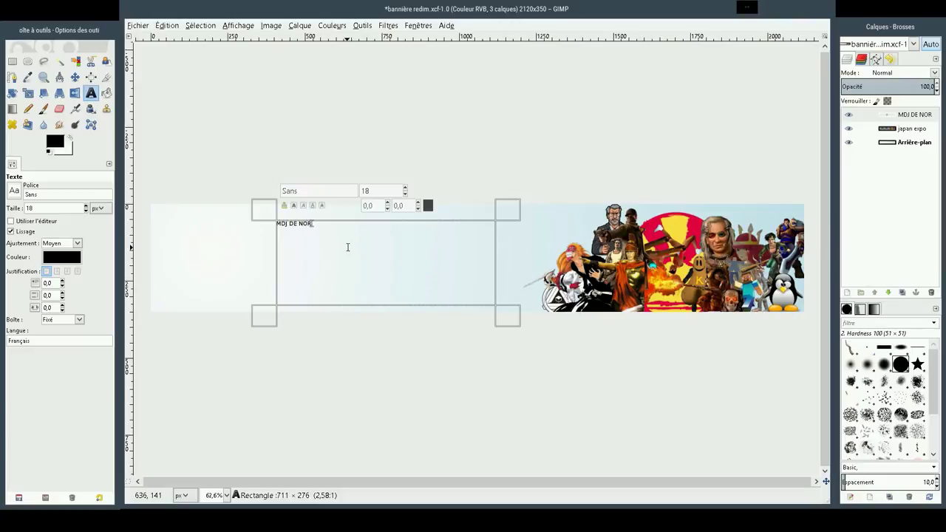
pyautogui.write('MANDIE')
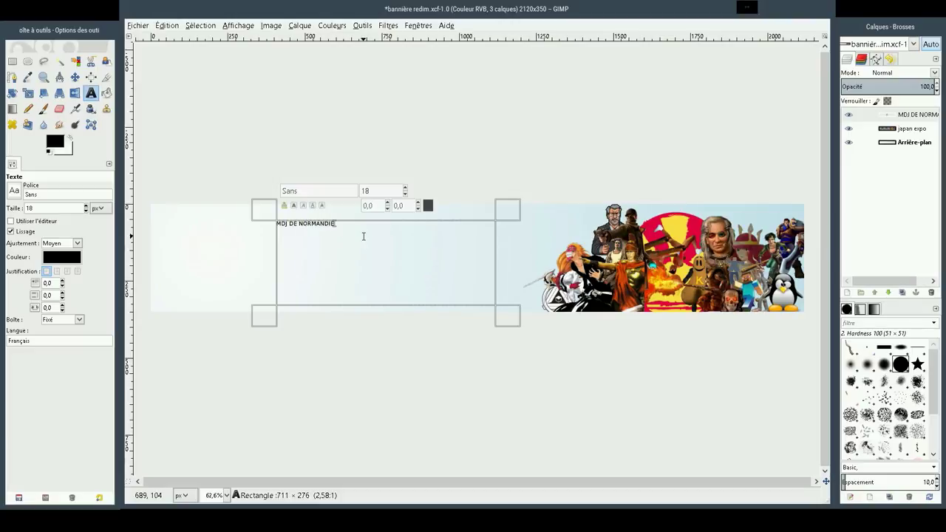
pyautogui.tripleClick(321, 227)
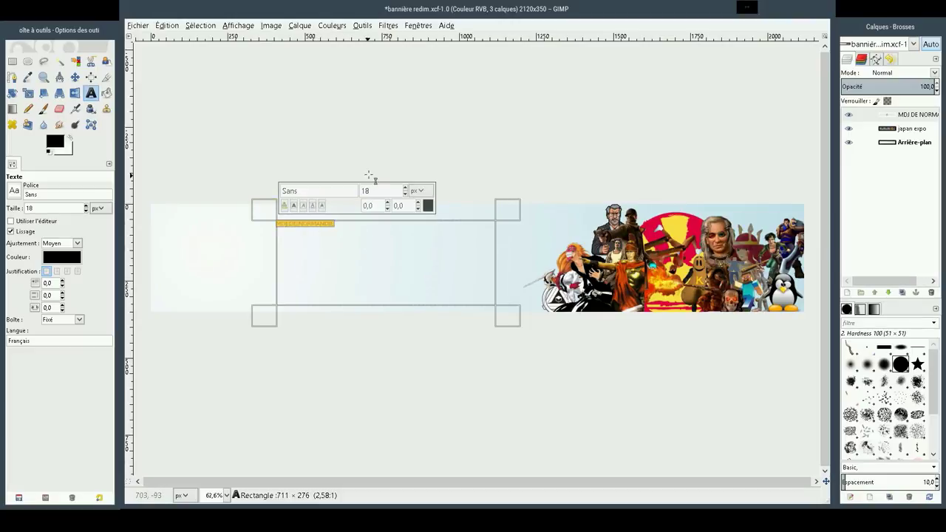
# Raise the title's font size to 70 px.
pyautogui.click(405, 189)
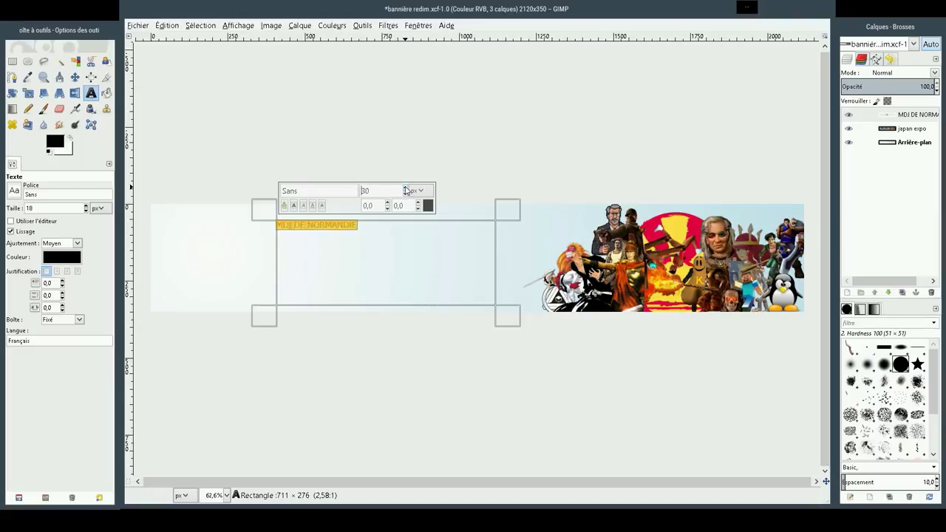
pyautogui.scroll(2, 405, 190)
pyautogui.scroll(2, 405, 190)
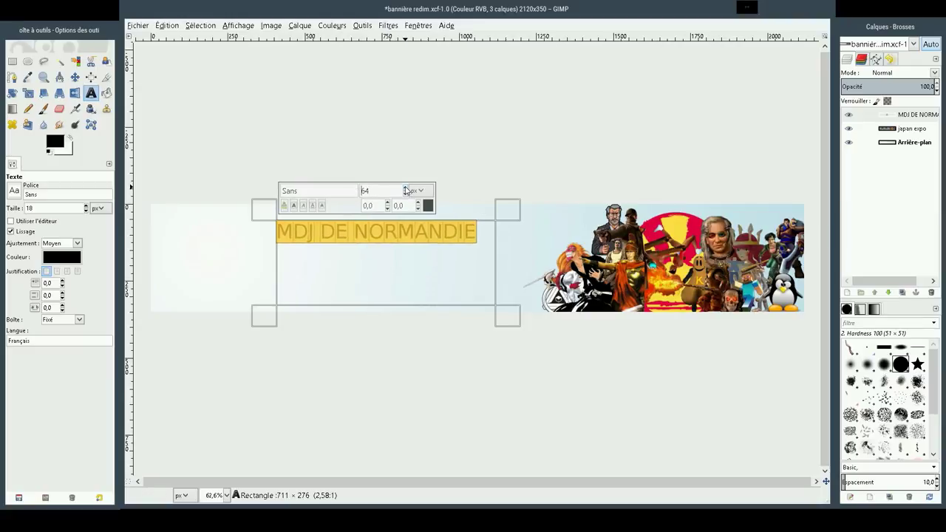
pyautogui.scroll(1, 405, 191)
pyautogui.scroll(2, 405, 191)
pyautogui.scroll(1, 405, 191)
pyautogui.scroll(1, 405, 191)
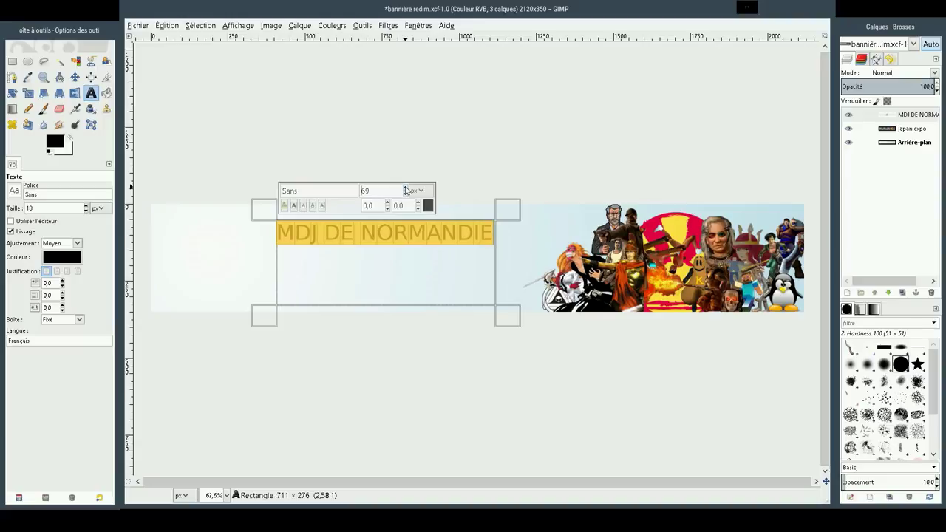
pyautogui.scroll(1, 405, 191)
# Widen the text box and set the title font to Sans Bold.
pyautogui.moveTo(507, 316); pyautogui.dragTo(558, 321)
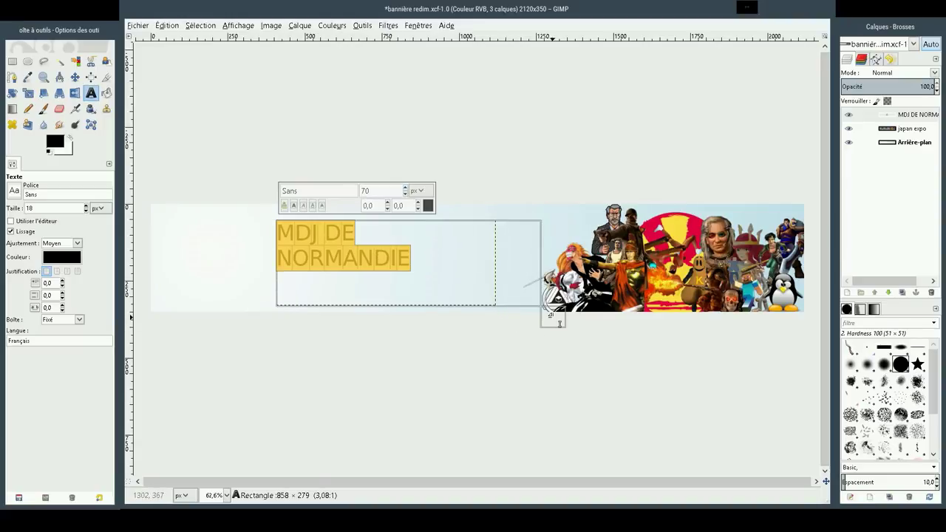
pyautogui.click(318, 191)
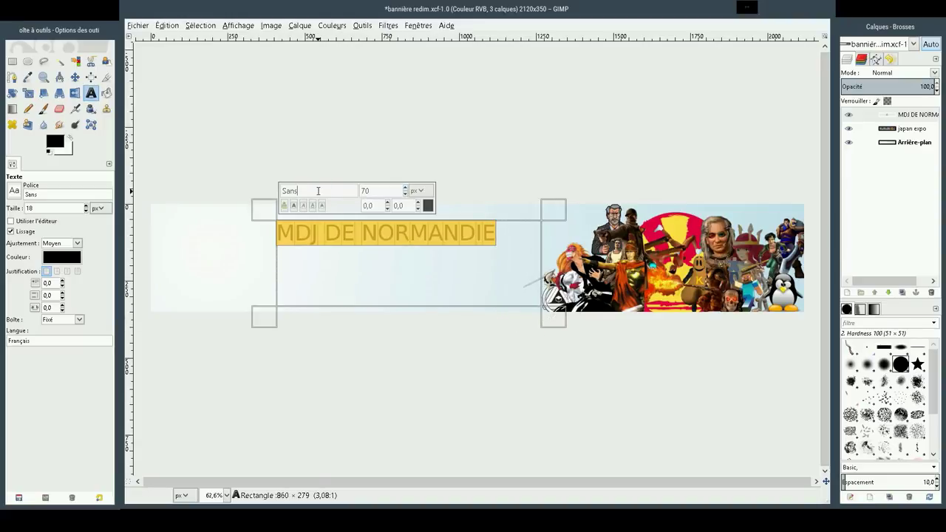
pyautogui.press('BackSpace')
pyautogui.press('BackSpace')
pyautogui.press('BackSpace')
pyautogui.press('BackSpace')
pyautogui.click(14, 191)
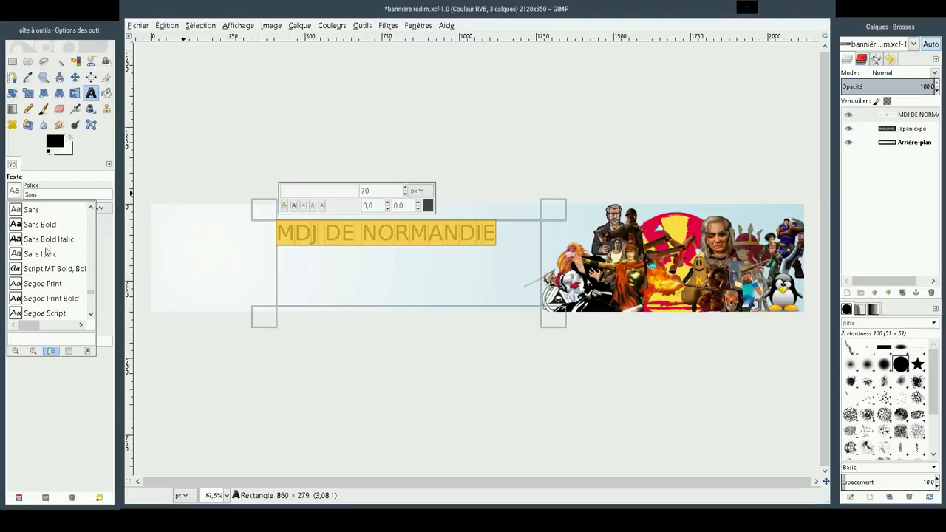
pyautogui.click(51, 225)
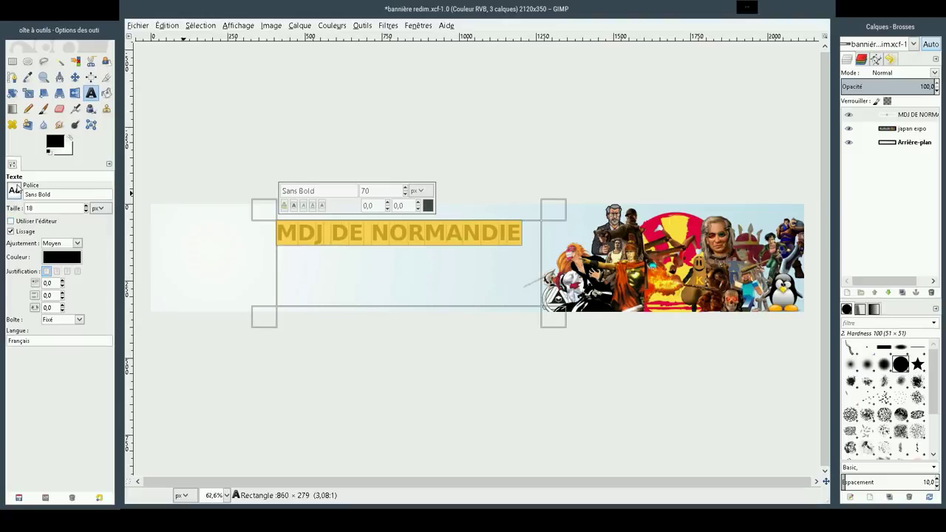
pyautogui.scroll(-1, 29, 209)
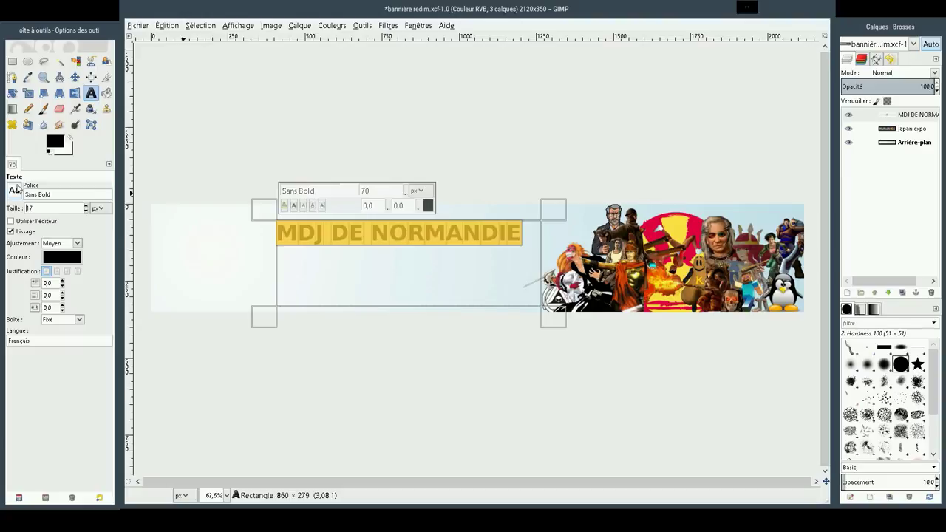
pyautogui.click(59, 193)
# Try retyping the title's font name in the on-canvas font field.
pyautogui.click(310, 192)
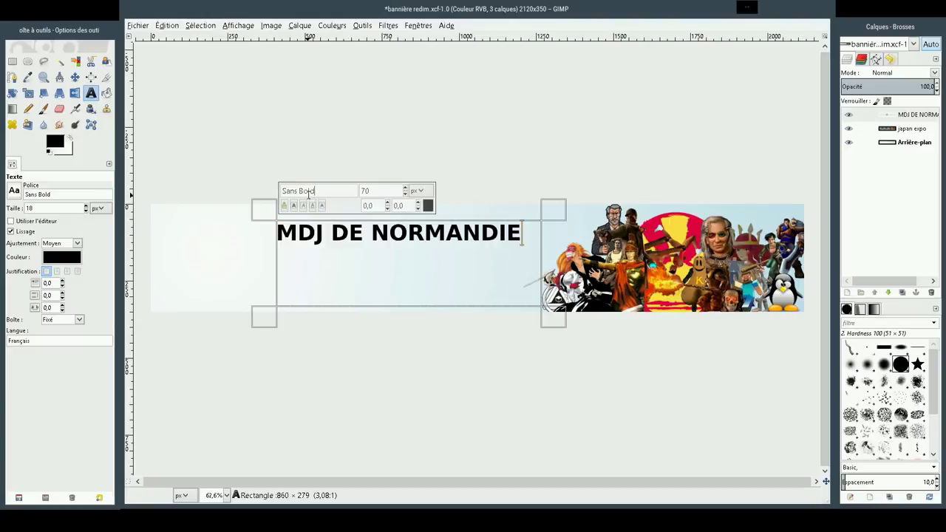
pyautogui.press('Home')
pyautogui.press('End')
pyautogui.press('BackSpace')
pyautogui.press('BackSpace')
pyautogui.press('BackSpace')
pyautogui.press('BackSpace')
pyautogui.press('BackSpace')
pyautogui.press('BackSpace')
pyautogui.press('BackSpace')
pyautogui.press('BackSpace')
pyautogui.press('BackSpace')
pyautogui.write('a')
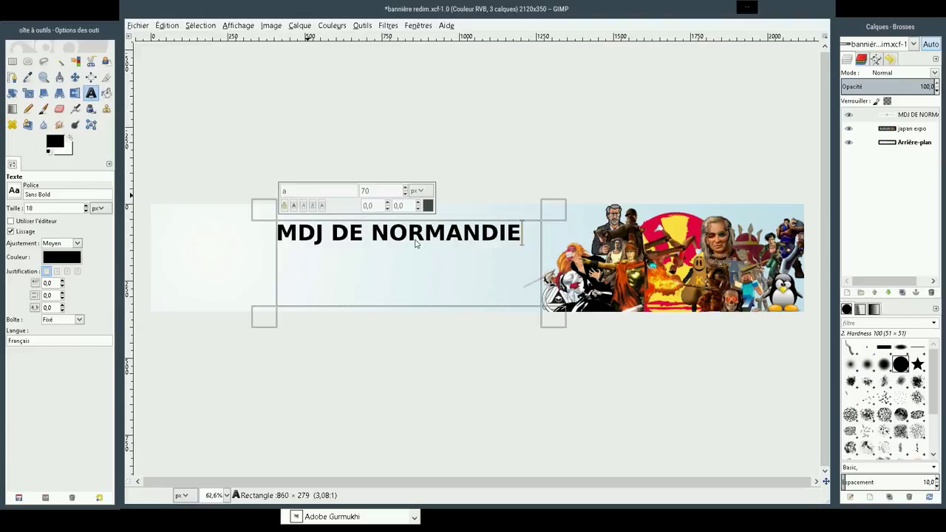
pyautogui.press('Down')
pyautogui.press('Down')
pyautogui.press('Down')
pyautogui.press('Down')
pyautogui.press('Down')
pyautogui.press('Down')
pyautogui.press('Down')
pyautogui.press('Down')
pyautogui.press('Down')
pyautogui.press('Down')
pyautogui.press('BackSpace')
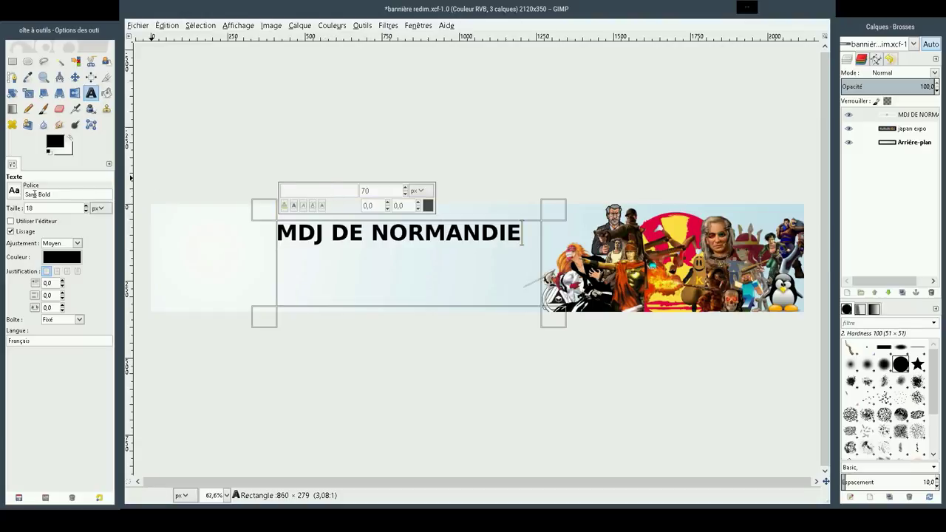
# Scroll the font list and apply Recharge Bold to the MDJ DE NORMANDIE title.
pyautogui.click(14, 191)
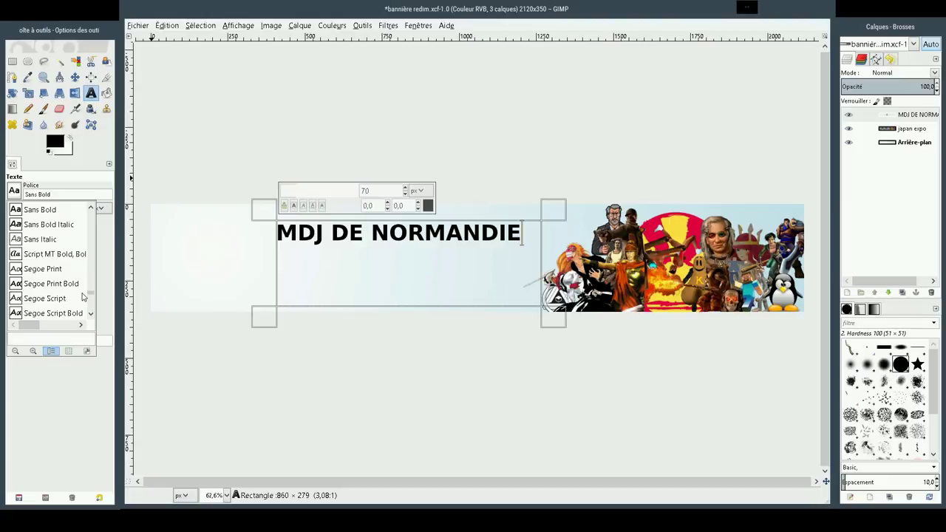
pyautogui.scroll(-3, 89, 307)
pyautogui.scroll(-5, 88, 307)
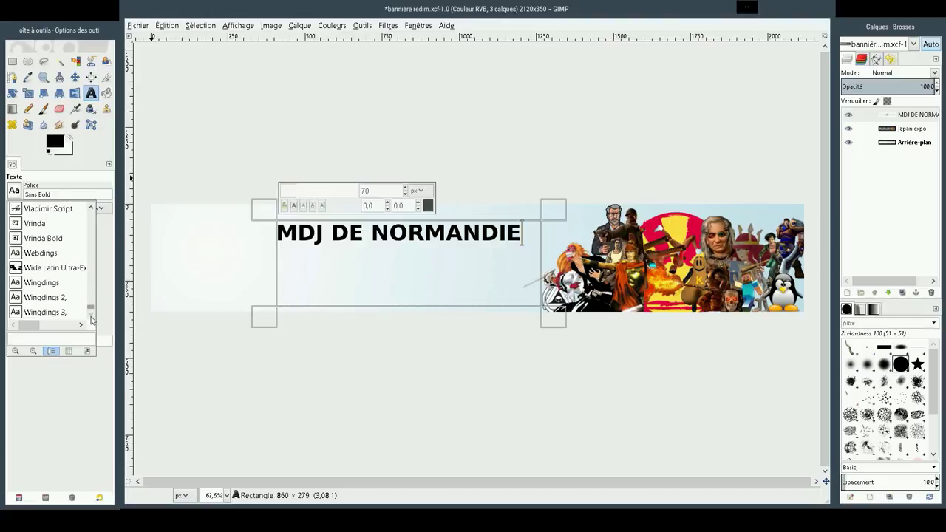
pyautogui.scroll(10, 90, 255)
pyautogui.scroll(5, 89, 254)
pyautogui.scroll(5, 90, 236)
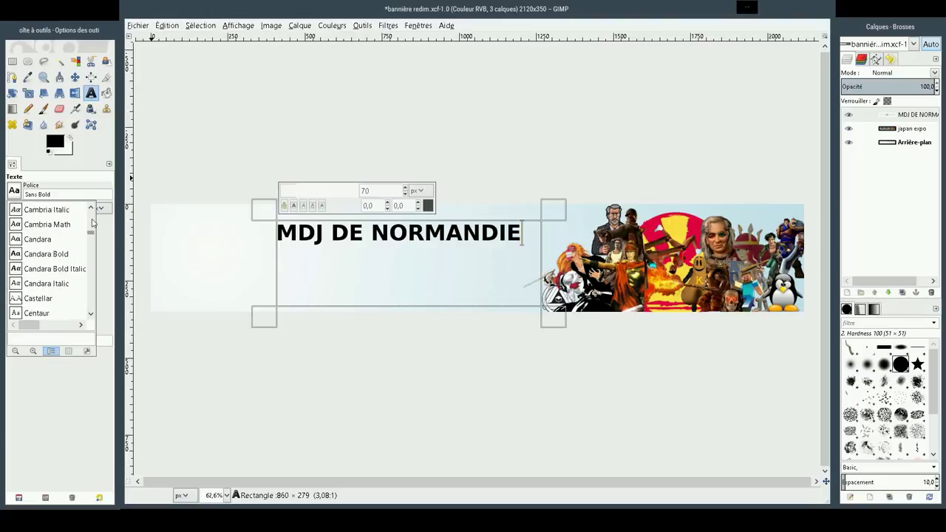
pyautogui.scroll(5, 90, 222)
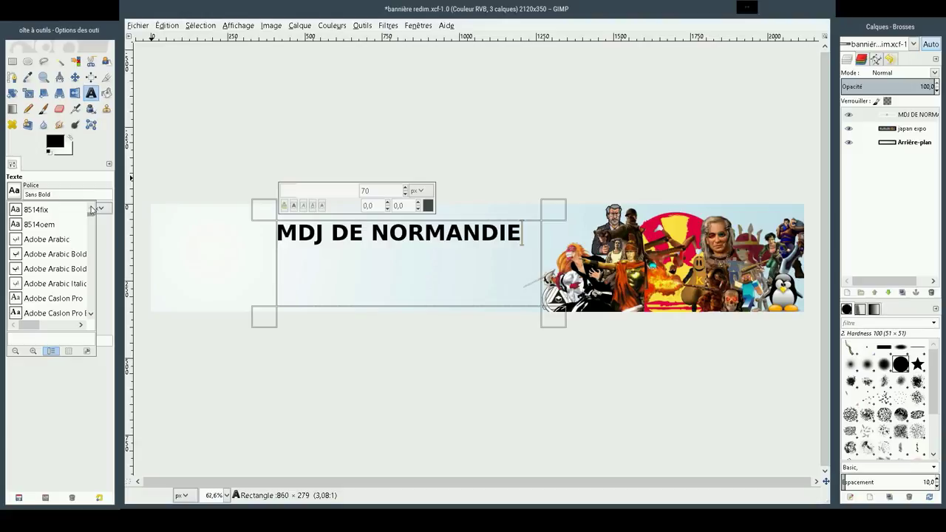
pyautogui.moveTo(91, 211); pyautogui.dragTo(92, 295)
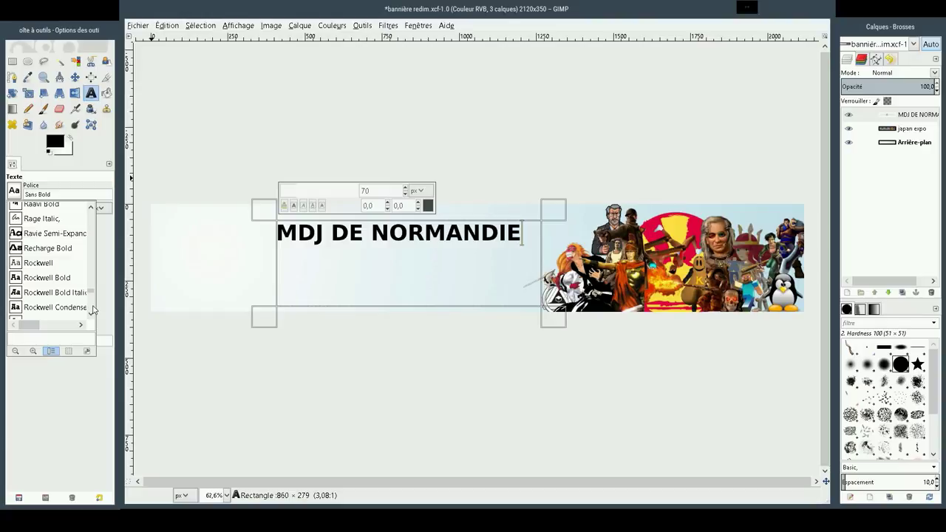
pyautogui.click(63, 249)
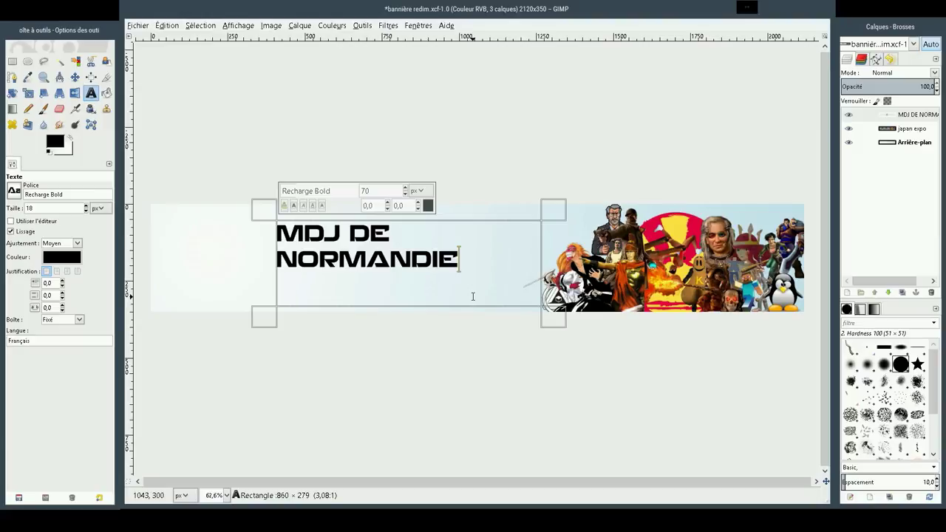
# Fit the title on one line at the banner's lower left and open its colour chooser.
pyautogui.moveTo(560, 315); pyautogui.dragTo(623, 316)
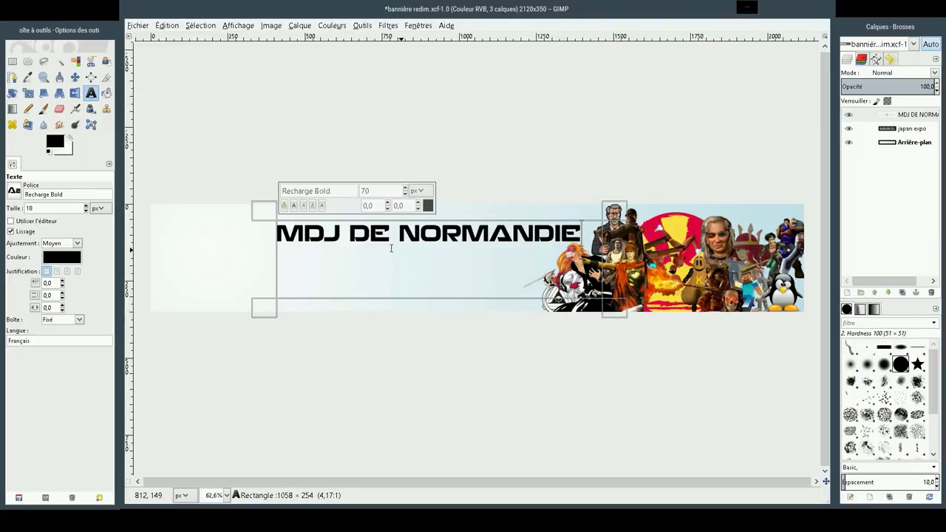
pyautogui.moveTo(265, 214)
pyautogui.mouseDown()
pyautogui.moveTo(239, 253)
pyautogui.moveTo(181, 250)
pyautogui.moveTo(187, 278)
pyautogui.mouseUp()
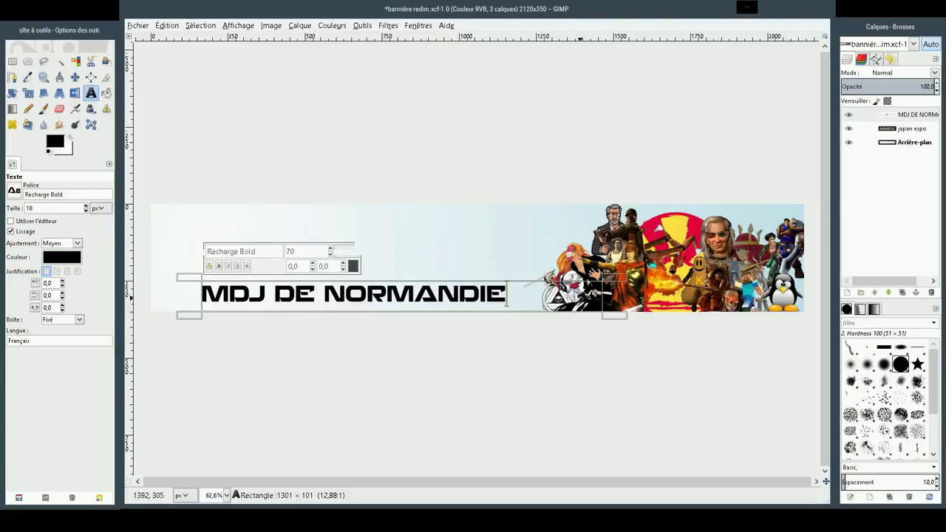
pyautogui.moveTo(625, 296); pyautogui.dragTo(533, 302)
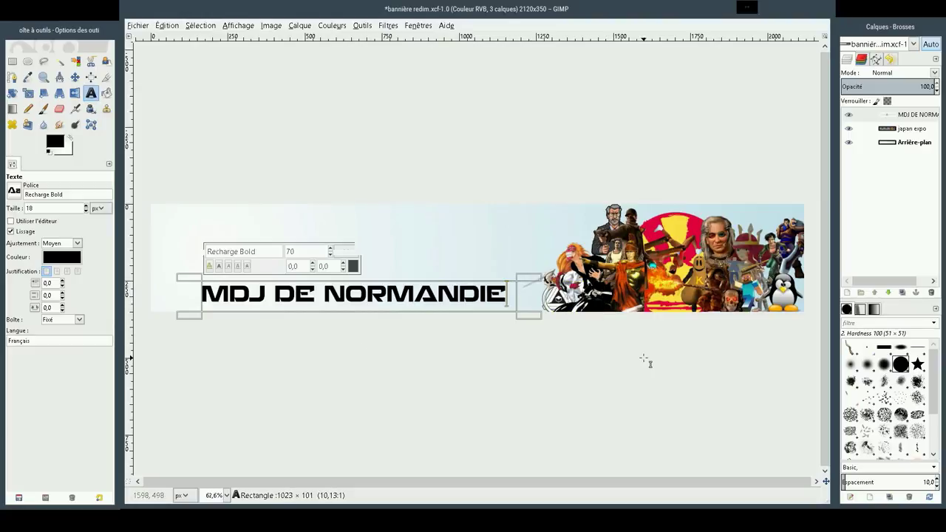
pyautogui.click(59, 257)
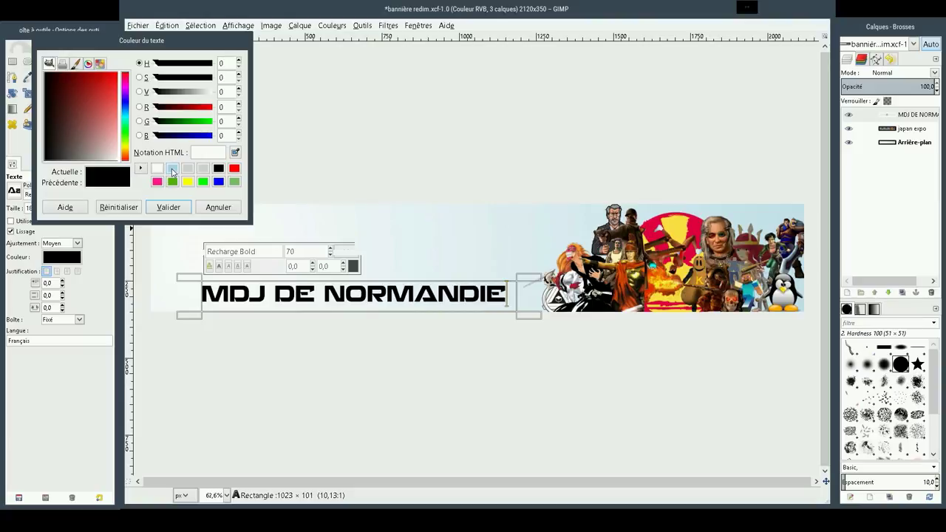
# Make the title light blue (add8e6), keep Moyen hinting and set line spacing to 0.
pyautogui.click(173, 170)
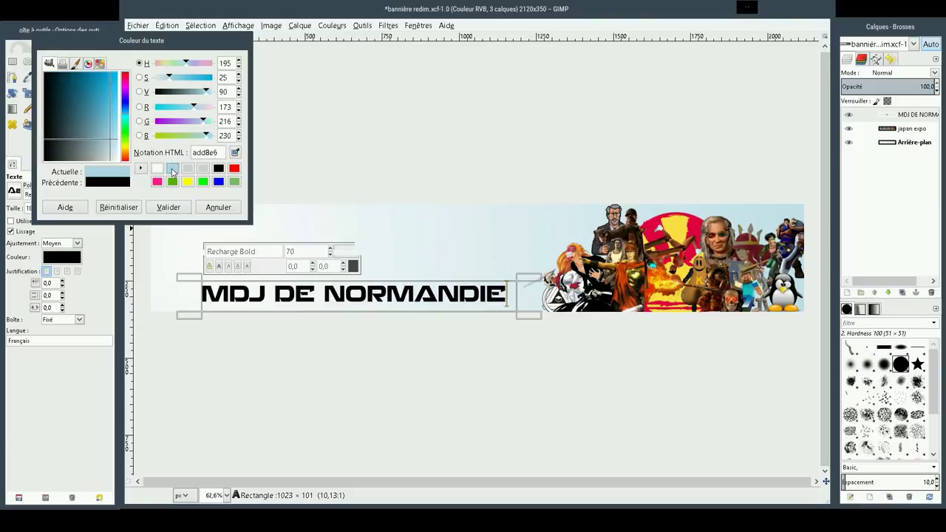
pyautogui.click(164, 207)
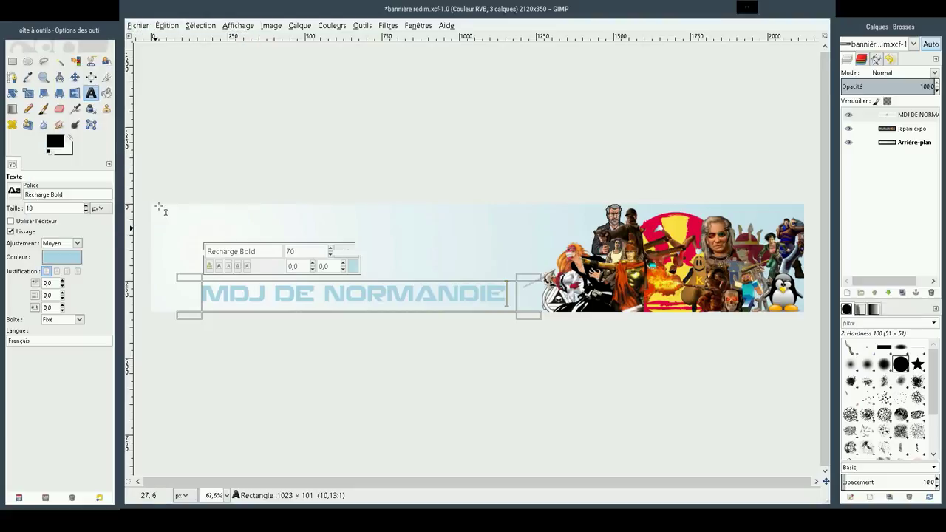
pyautogui.click(74, 246)
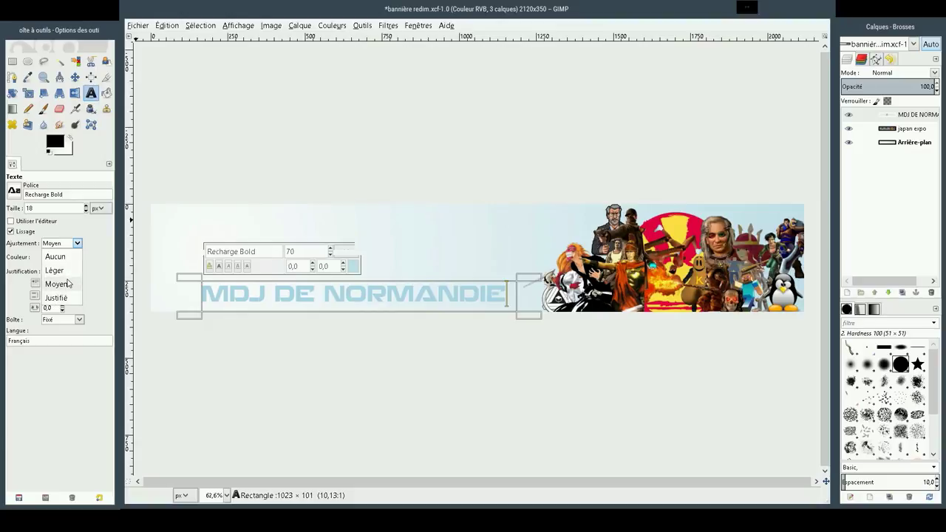
pyautogui.click(67, 284)
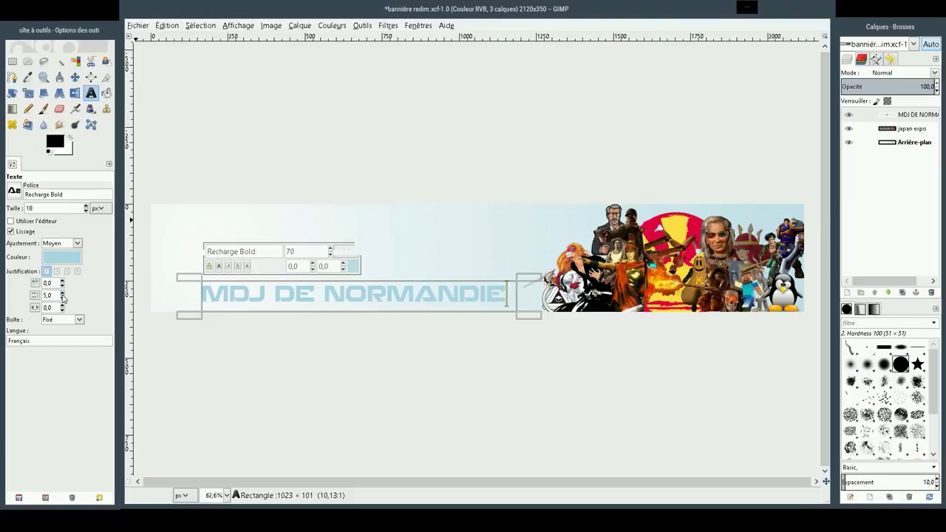
pyautogui.moveTo(62, 295); pyautogui.dragTo(63, 300)
pyautogui.tripleClick(49, 295)
pyautogui.write('0')
# Change the title text to black (000000) from the on-canvas text toolbar.
pyautogui.click(355, 268)
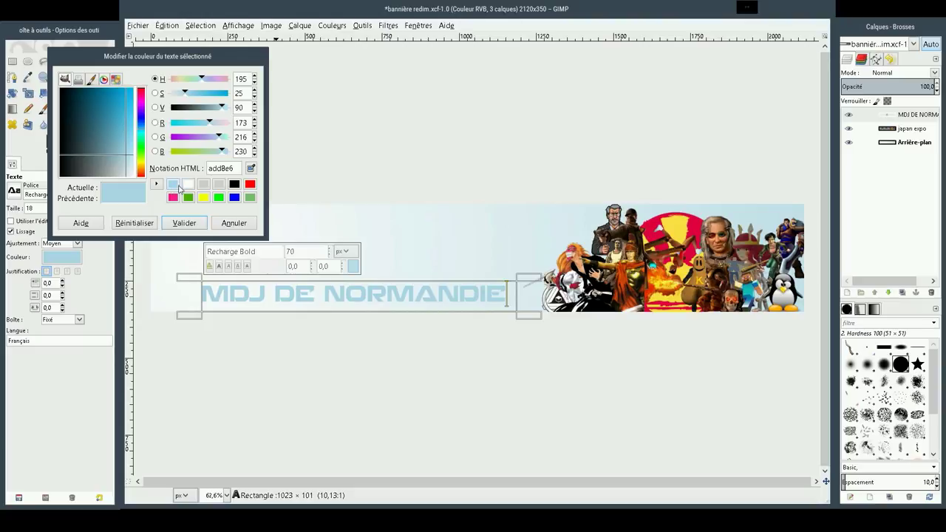
pyautogui.click(234, 186)
pyautogui.click(176, 227)
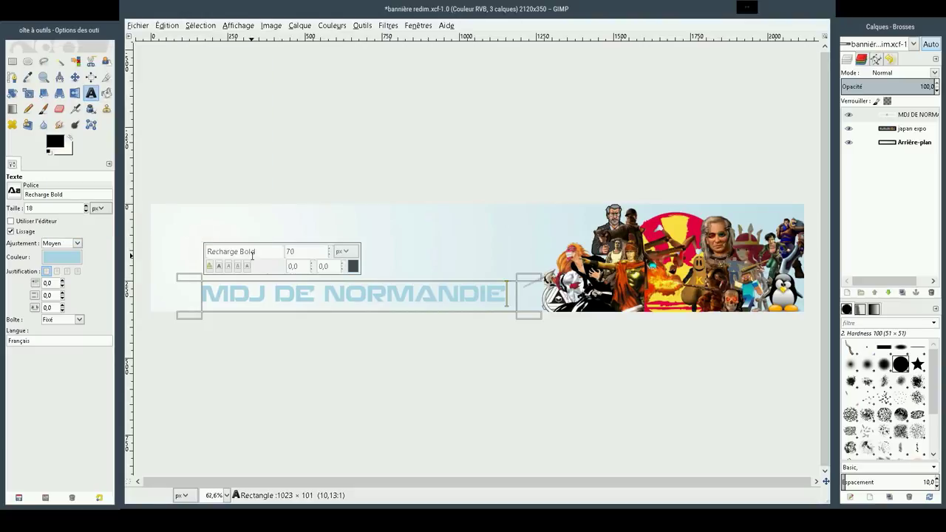
# Set the Tool Options text colour to black as well.
pyautogui.click(71, 259)
pyautogui.click(157, 168)
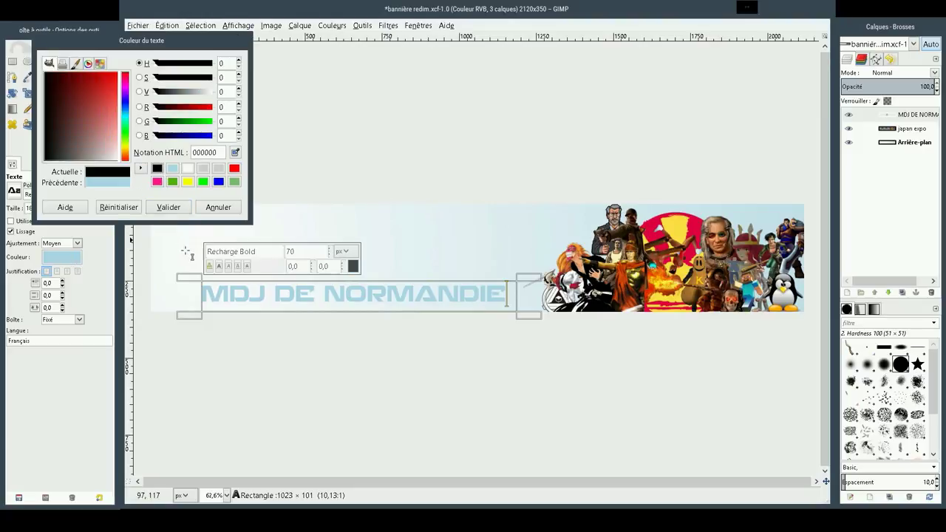
pyautogui.click(168, 207)
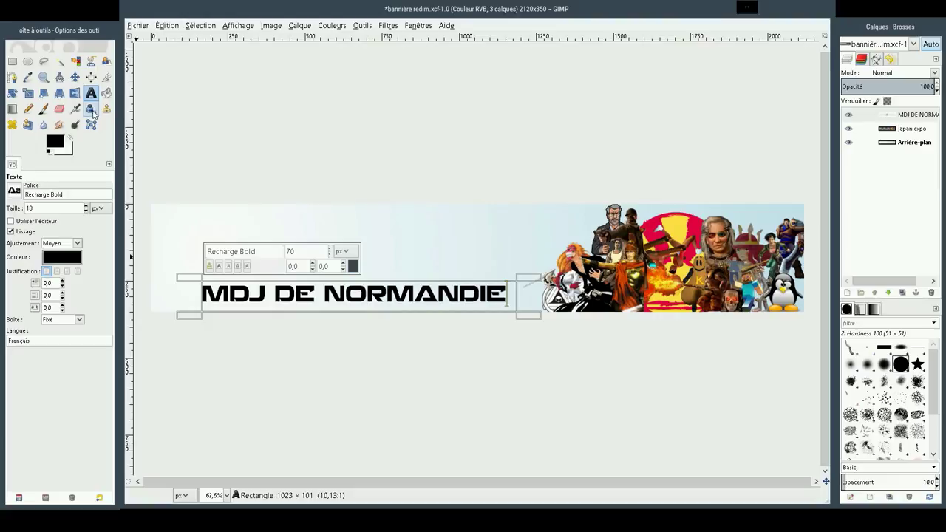
# Resize the title box and shift the title slightly lower and to the right.
pyautogui.moveTo(193, 278); pyautogui.dragTo(201, 272)
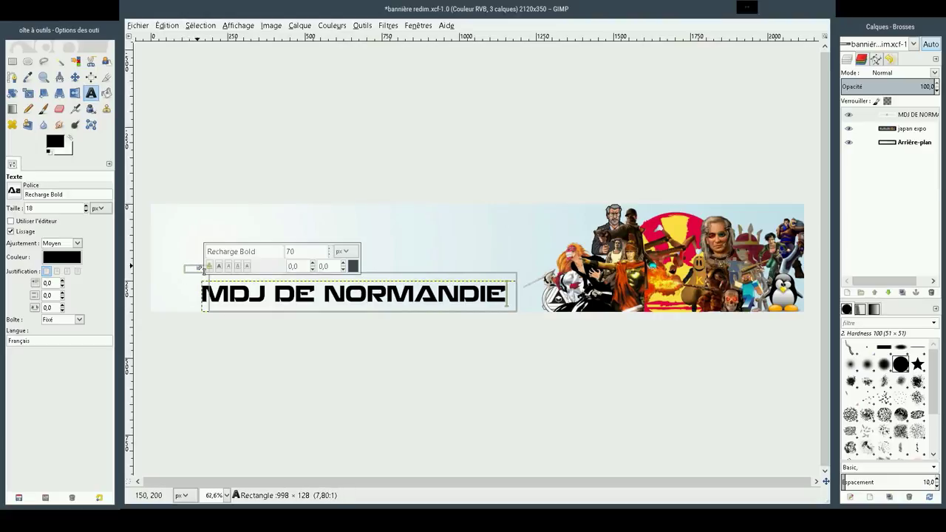
pyautogui.moveTo(543, 326); pyautogui.dragTo(581, 334)
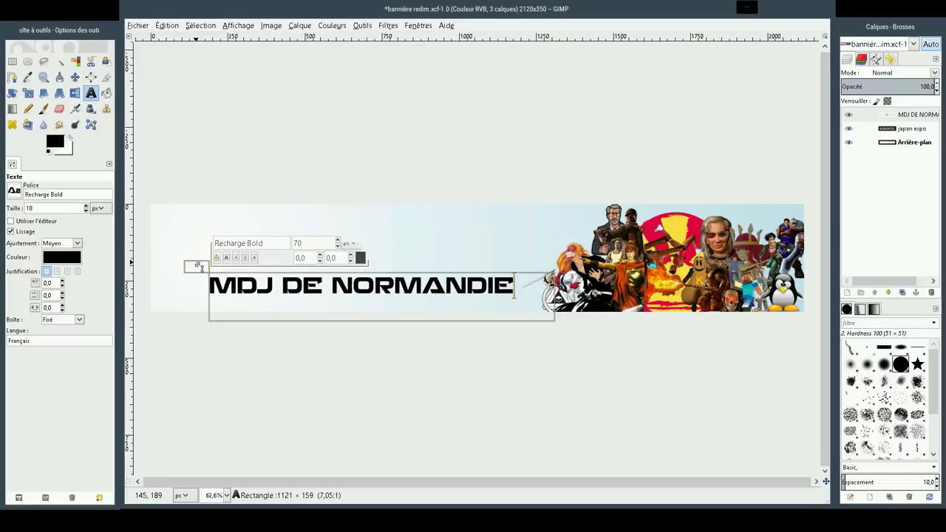
pyautogui.moveTo(198, 268); pyautogui.dragTo(215, 291)
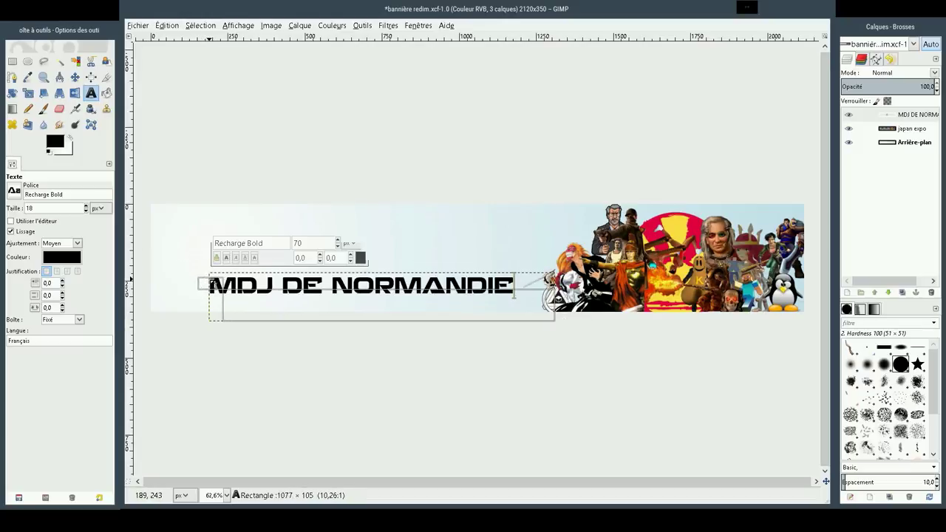
pyautogui.press('Escape')
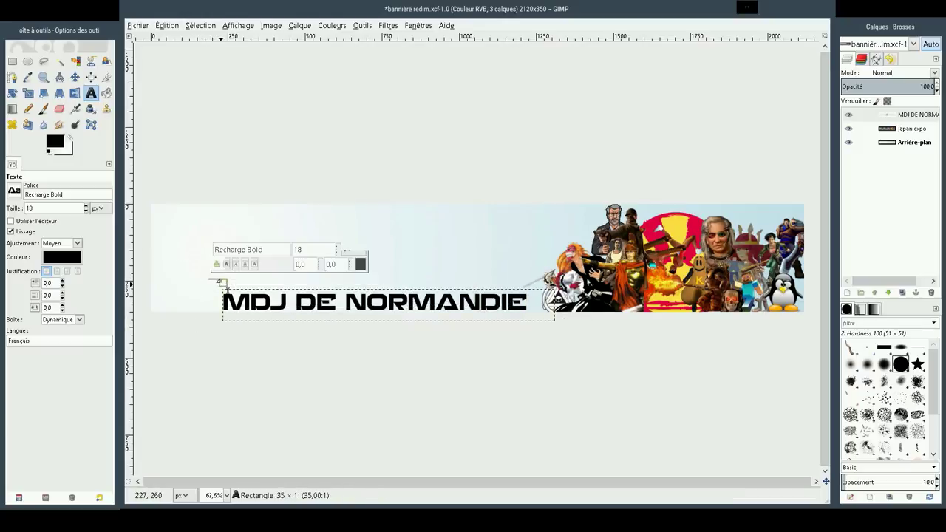
pyautogui.moveTo(219, 283)
pyautogui.mouseDown()
pyautogui.moveTo(214, 289)
pyautogui.moveTo(227, 288)
pyautogui.mouseUp()
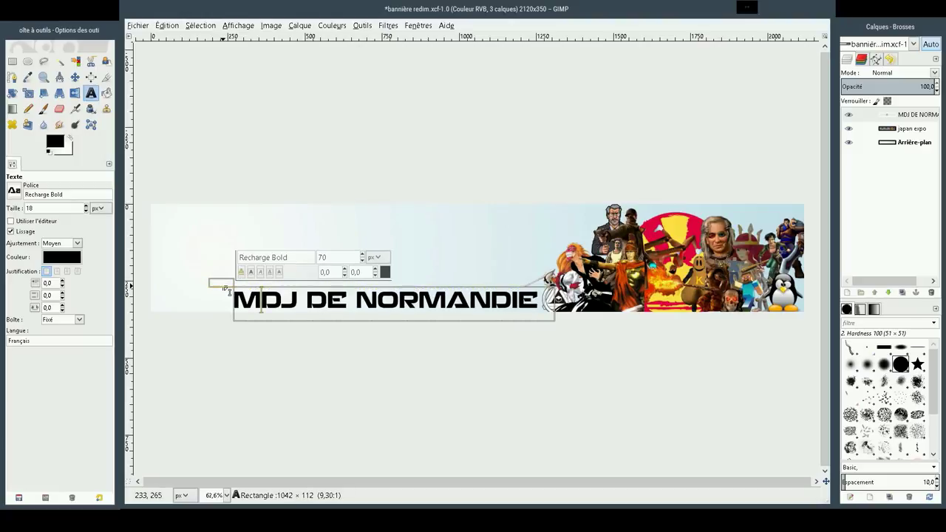
pyautogui.moveTo(227, 289); pyautogui.dragTo(229, 289)
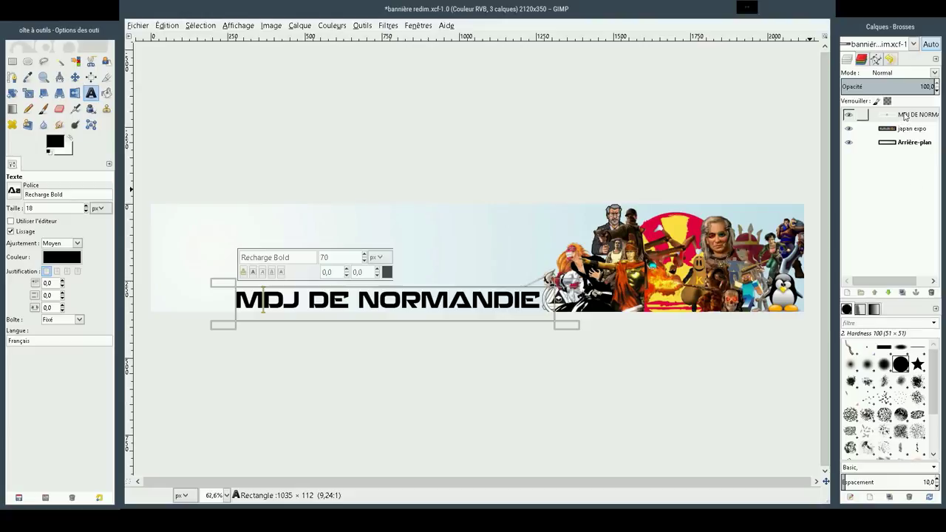
# Move the title layer beneath the japan expo layer and reselect the title.
pyautogui.moveTo(905, 116); pyautogui.dragTo(909, 138)
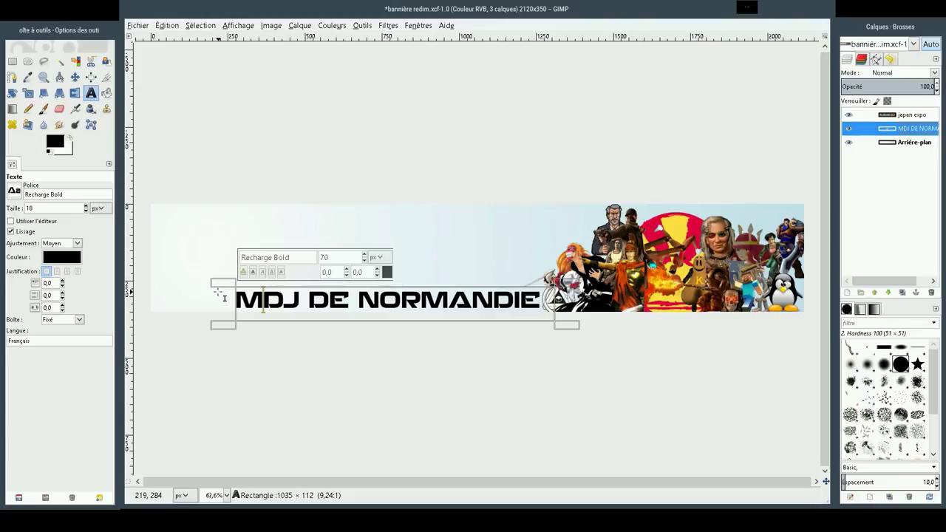
pyautogui.click(370, 363)
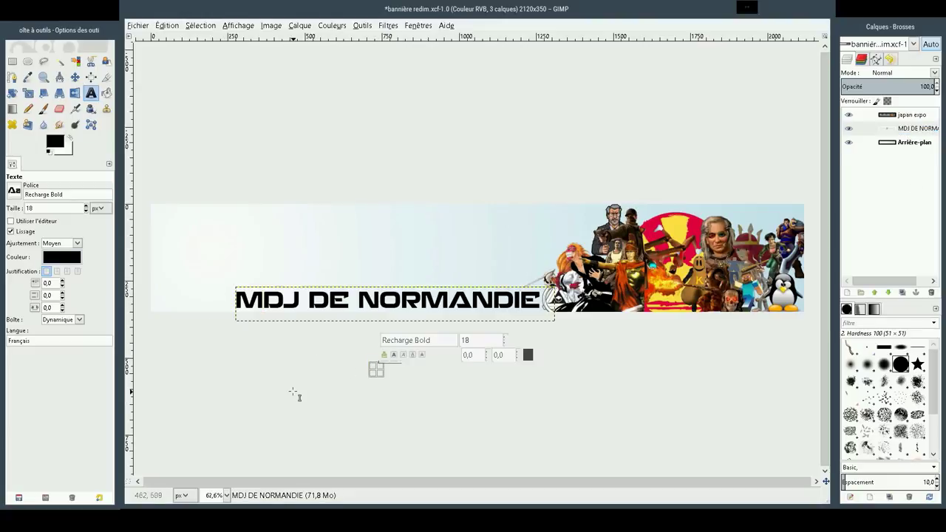
pyautogui.click(263, 308)
# Auto-crop the title layer, then expand it to the full 2120×350 image size.
pyautogui.click(300, 25)
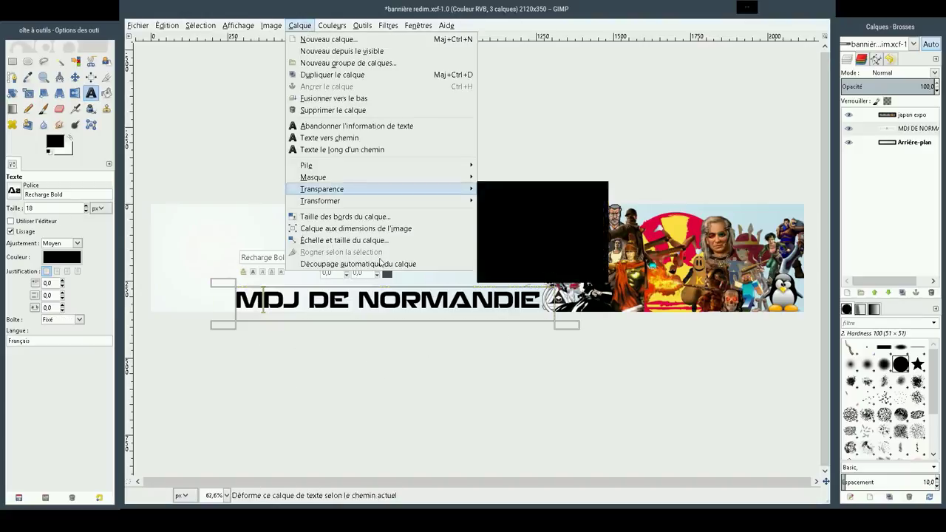
pyautogui.click(323, 264)
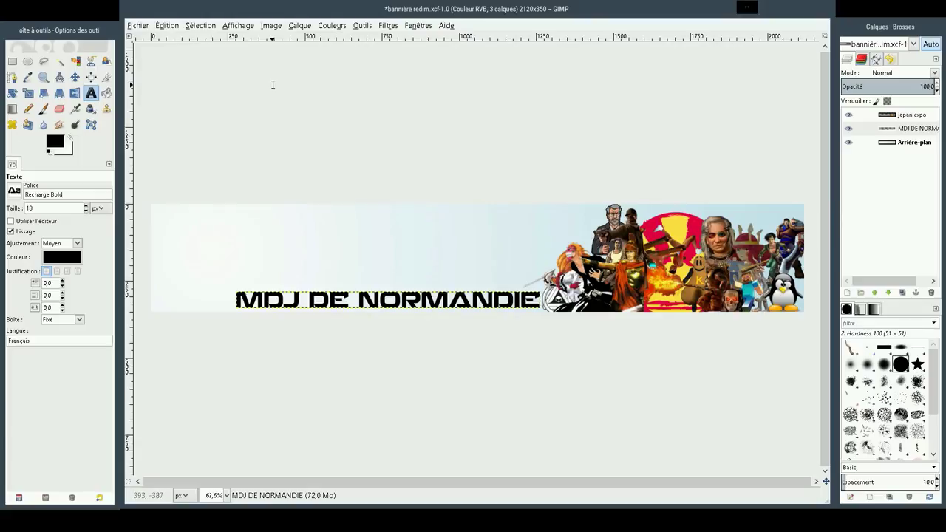
pyautogui.click(301, 26)
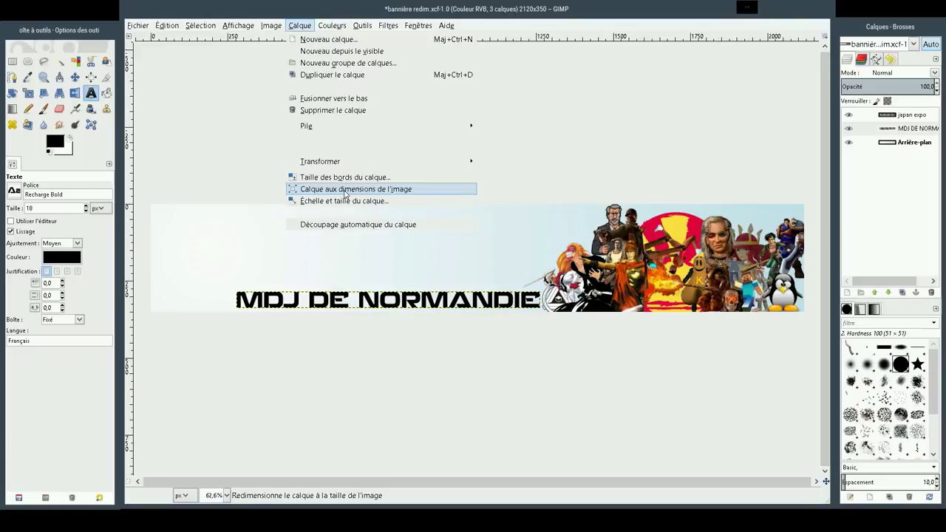
pyautogui.click(345, 192)
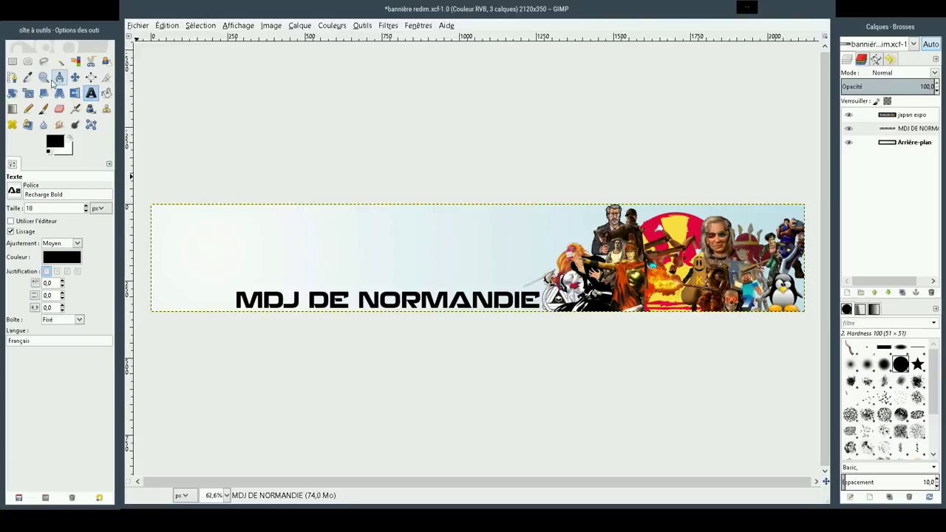
# Pick the Blur tool and try test blur strokes on the title, undoing them.
pyautogui.click(43, 125)
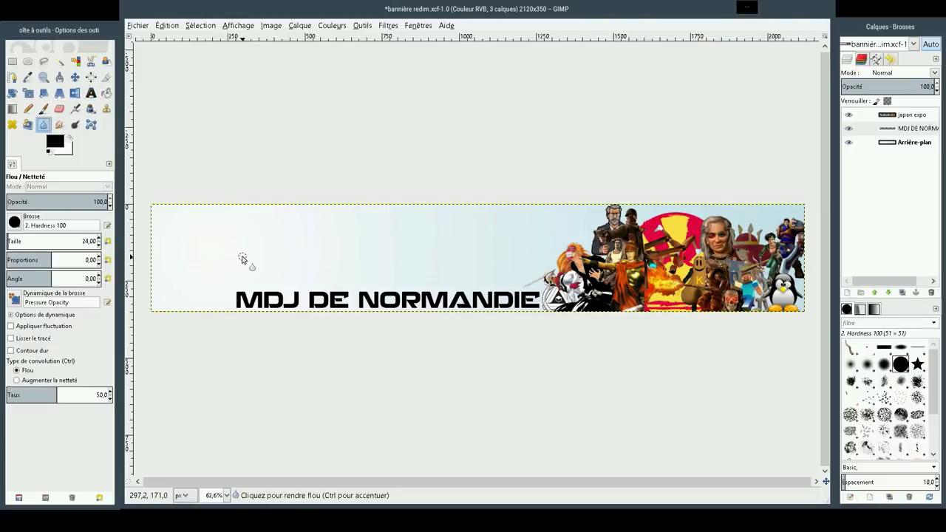
pyautogui.click(14, 235)
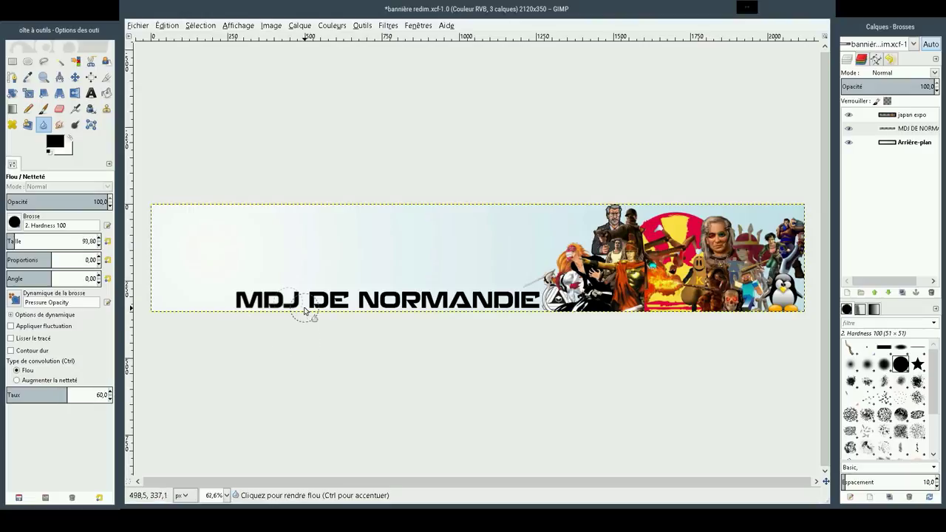
pyautogui.moveTo(311, 314)
pyautogui.mouseDown()
pyautogui.moveTo(249, 311)
pyautogui.moveTo(222, 291)
pyautogui.moveTo(271, 311)
pyautogui.moveTo(269, 294)
pyautogui.mouseUp()
pyautogui.hotkey('ctrl', 'z')
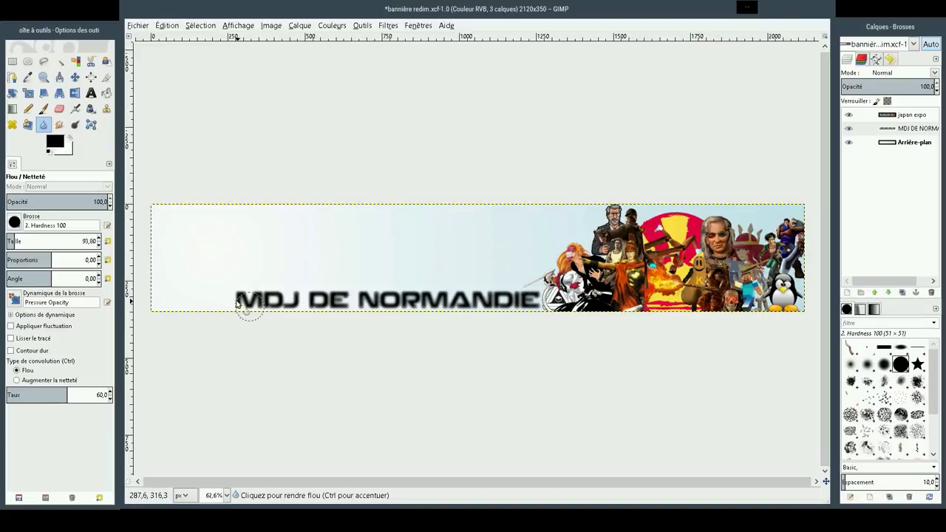
pyautogui.moveTo(396, 298); pyautogui.dragTo(532, 298)
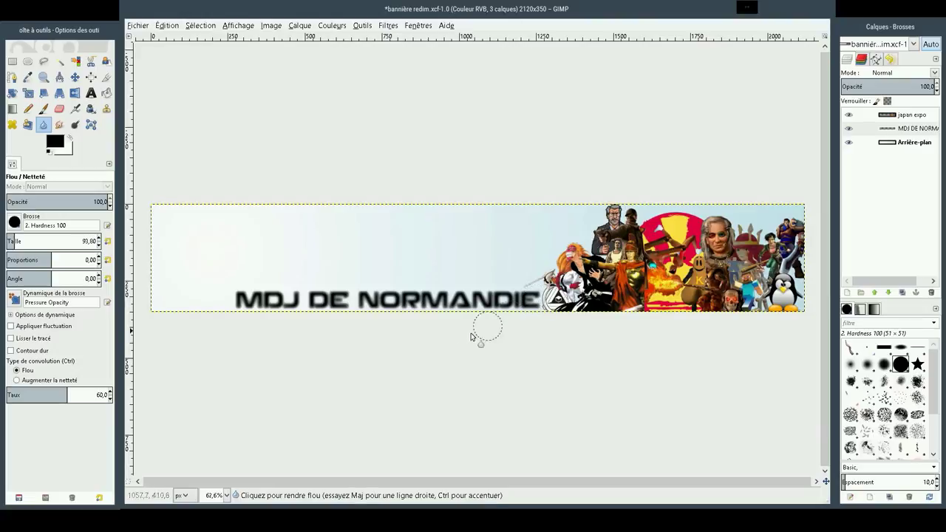
pyautogui.hotkey('ctrl', 'z')
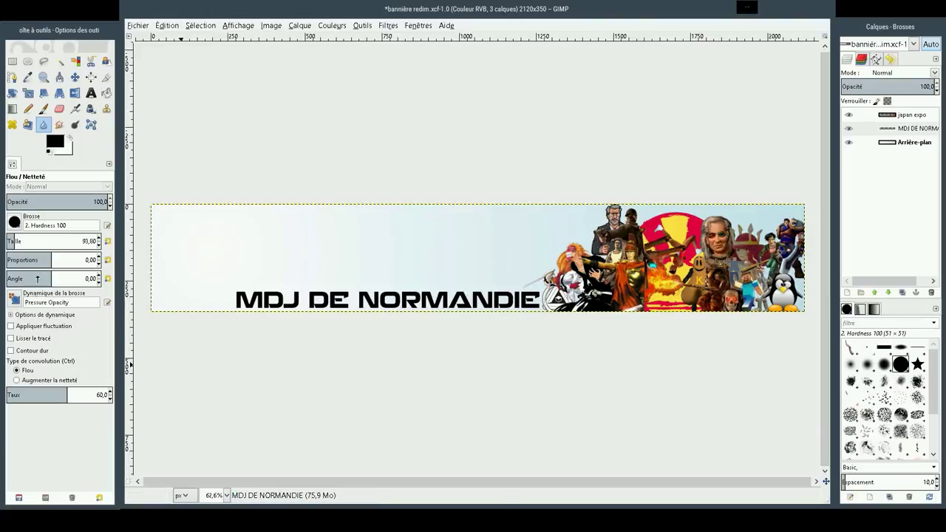
# Enlarge the blur brush to about 252 and blur across the whole title.
pyautogui.moveTo(26, 241); pyautogui.dragTo(33, 241)
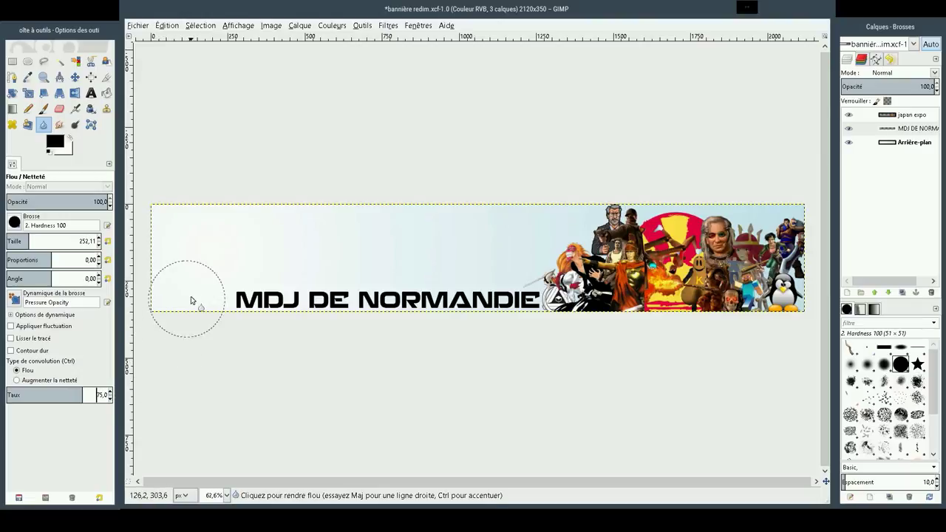
pyautogui.moveTo(524, 334)
pyautogui.mouseDown()
pyautogui.moveTo(454, 303)
pyautogui.moveTo(538, 321)
pyautogui.moveTo(254, 317)
pyautogui.moveTo(268, 296)
pyautogui.moveTo(517, 295)
pyautogui.moveTo(355, 289)
pyautogui.moveTo(186, 302)
pyautogui.moveTo(591, 298)
pyautogui.moveTo(211, 285)
pyautogui.moveTo(468, 292)
pyautogui.moveTo(232, 296)
pyautogui.moveTo(492, 301)
pyautogui.moveTo(190, 310)
pyautogui.moveTo(377, 302)
pyautogui.moveTo(319, 307)
pyautogui.mouseUp()
pyautogui.moveTo(406, 316)
pyautogui.mouseDown()
pyautogui.moveTo(554, 321)
pyautogui.moveTo(253, 300)
pyautogui.moveTo(574, 313)
pyautogui.moveTo(408, 300)
pyautogui.moveTo(287, 320)
pyautogui.moveTo(454, 288)
pyautogui.moveTo(197, 300)
pyautogui.moveTo(493, 298)
pyautogui.mouseUp()
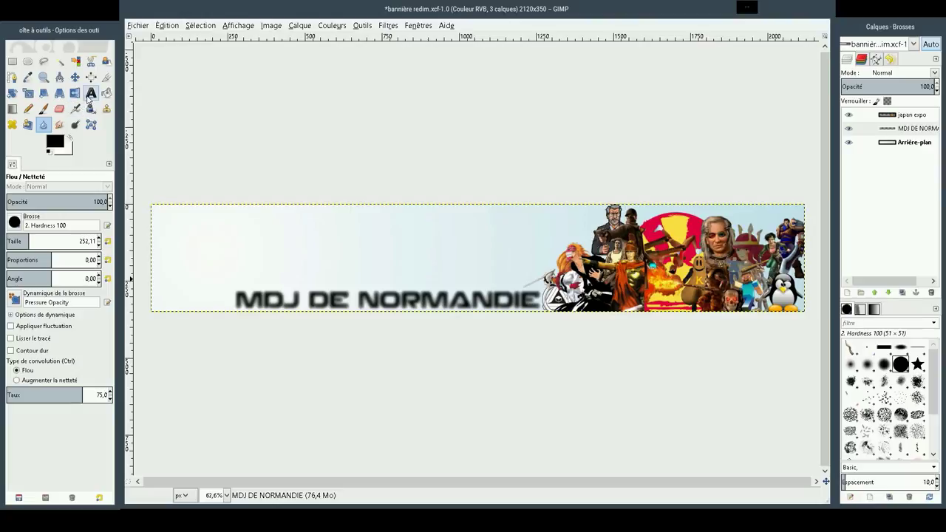
# Dismiss the text-edit warning and auto-crop the blurred title layer to its lettering.
pyautogui.click(90, 93)
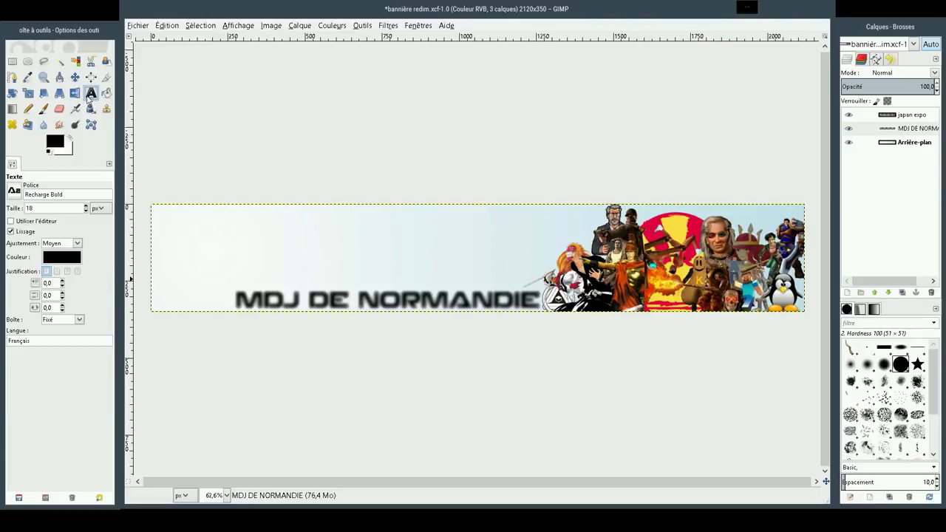
pyautogui.click(236, 292)
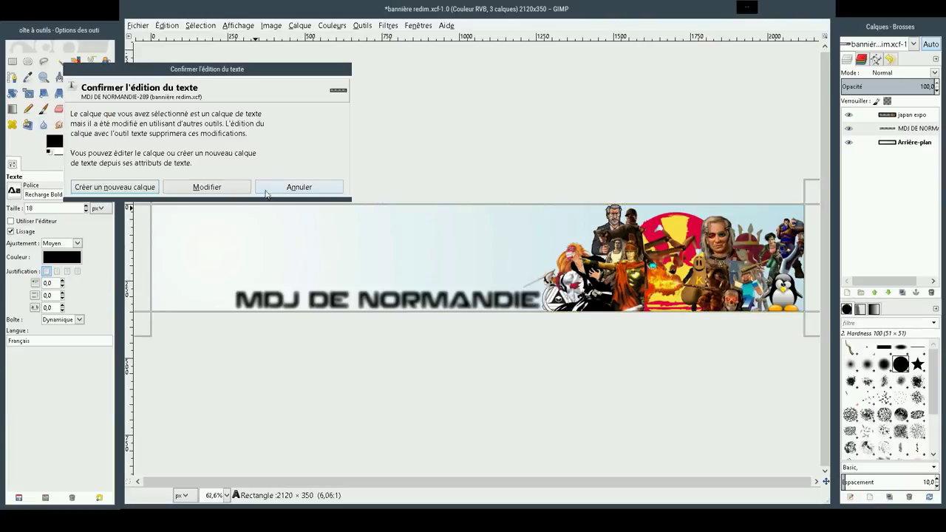
pyautogui.click(274, 188)
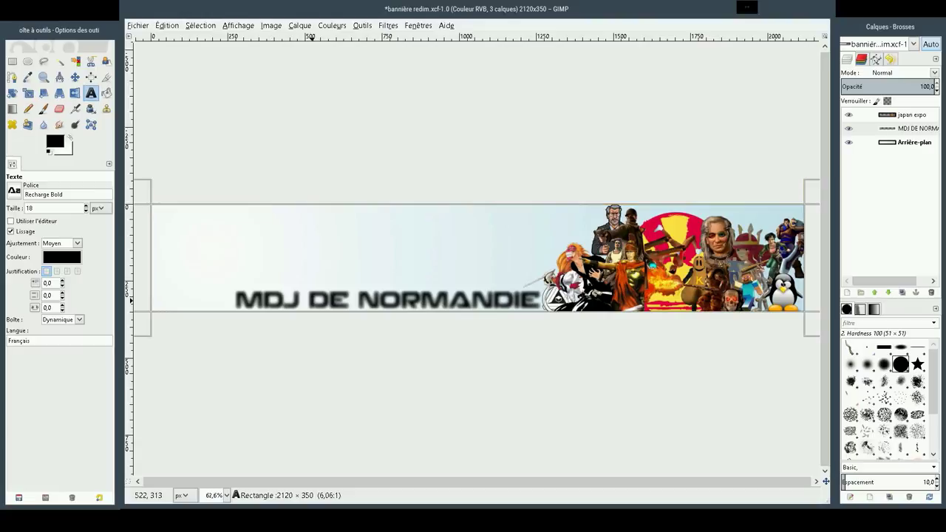
pyautogui.click(301, 25)
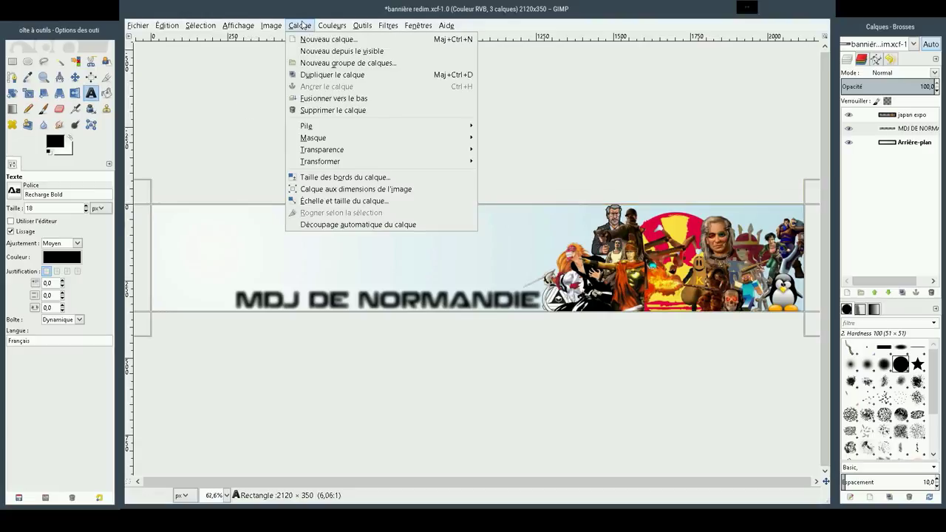
pyautogui.click(348, 224)
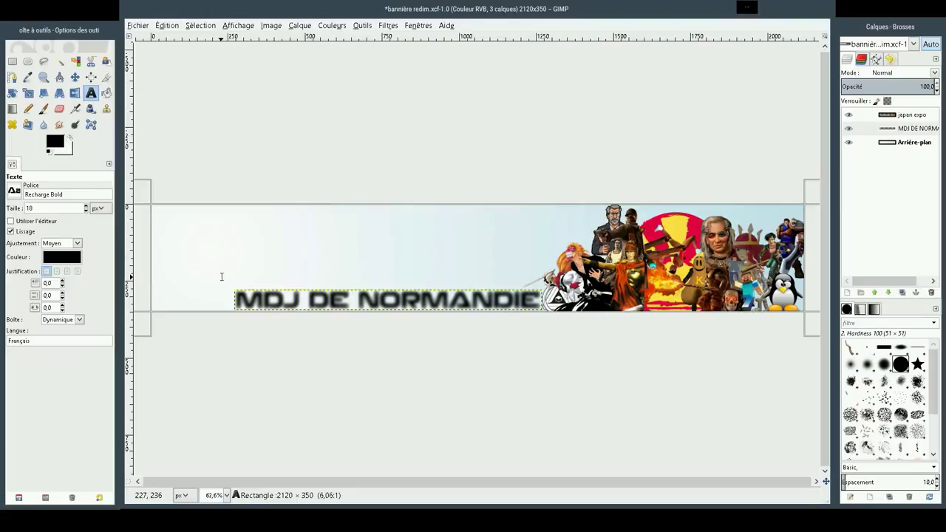
# Draw a new 68 px text box above the original title and type 'MDJ DE NORMAN', fixing the typo.
pyautogui.click(240, 300)
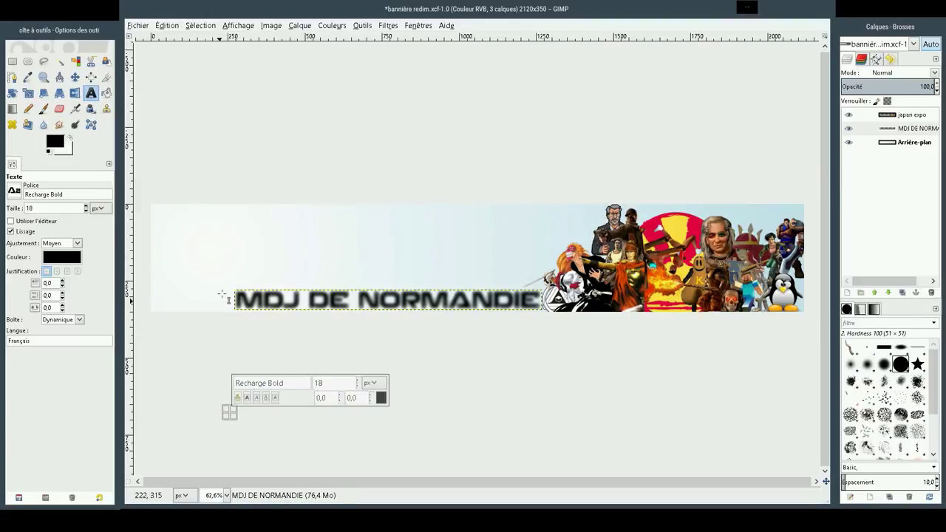
pyautogui.moveTo(238, 235); pyautogui.dragTo(497, 266)
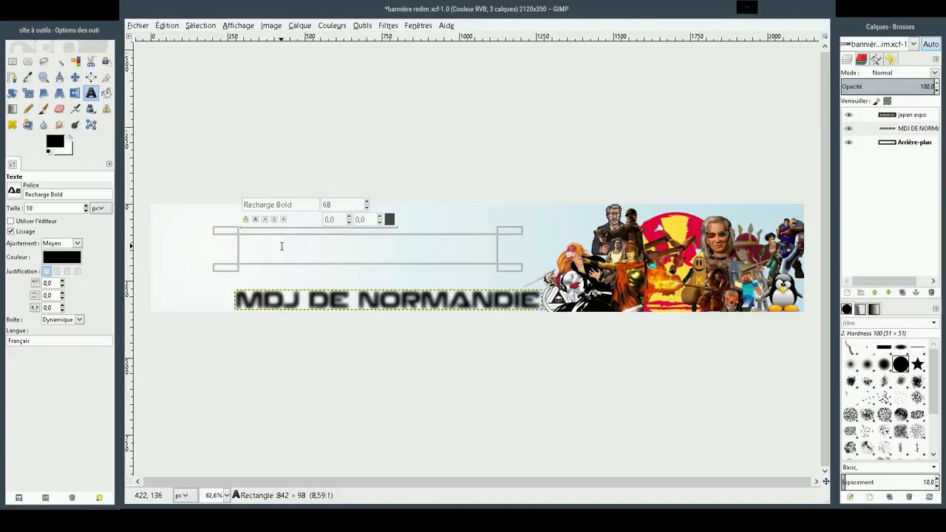
pyautogui.write('M')
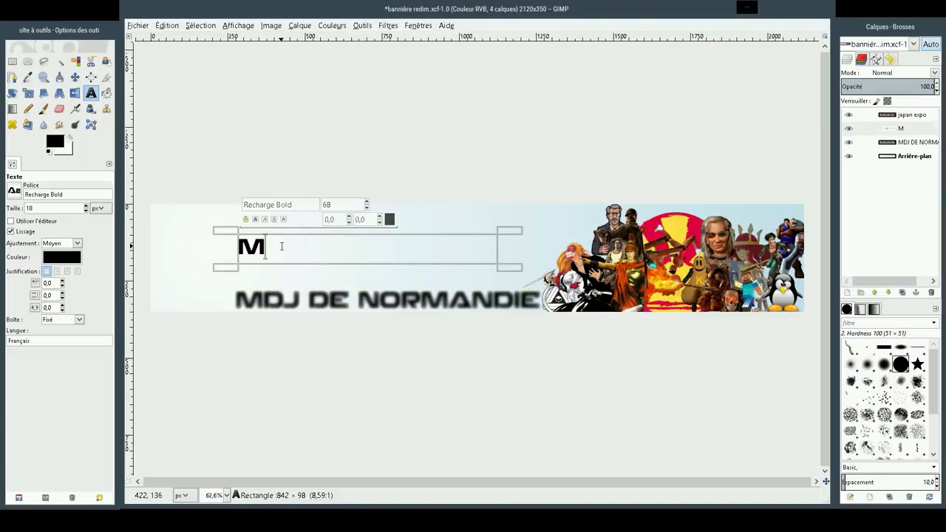
pyautogui.write('DE')
pyautogui.press('BackSpace')
pyautogui.write('J DE ')
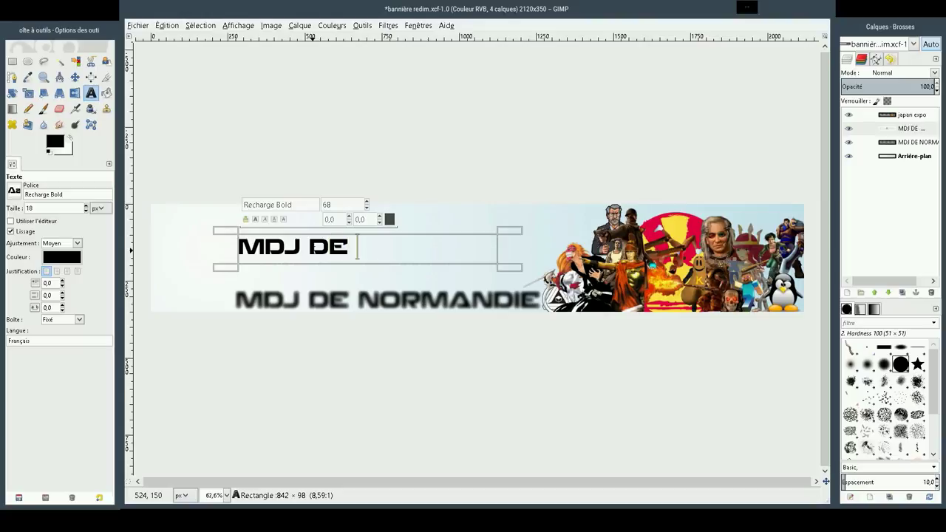
pyautogui.write('NORMAN')
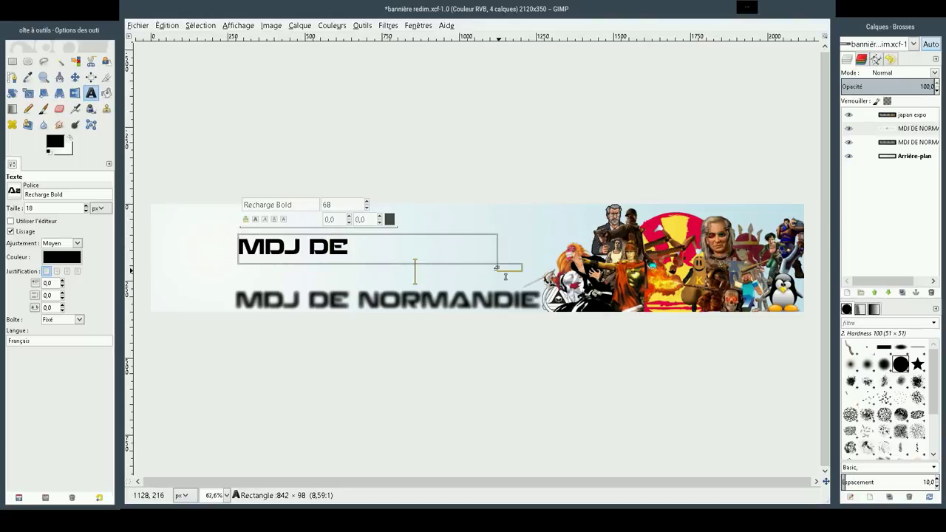
# Resize the text box so 'MDJ DE NORMANDIE' fits on one line, aligned exactly over the old title.
pyautogui.moveTo(508, 268); pyautogui.dragTo(590, 314)
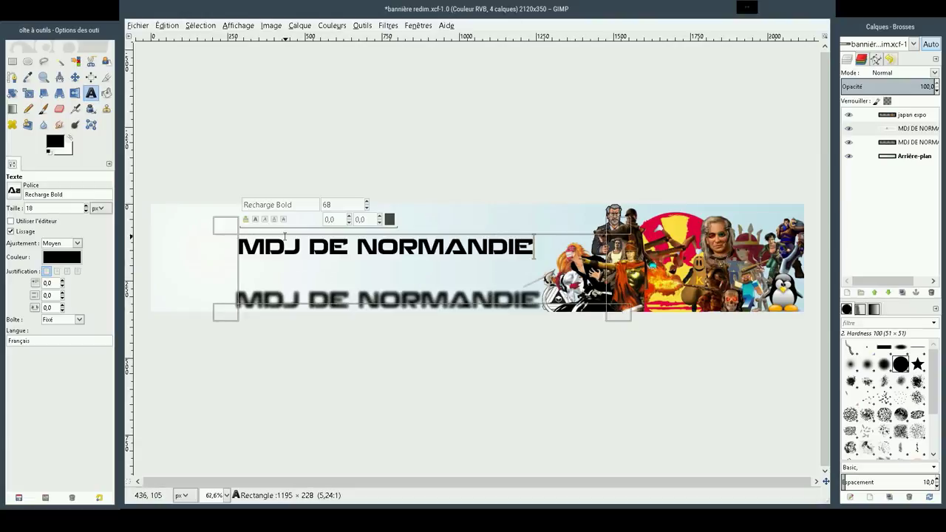
pyautogui.moveTo(226, 225); pyautogui.dragTo(230, 266)
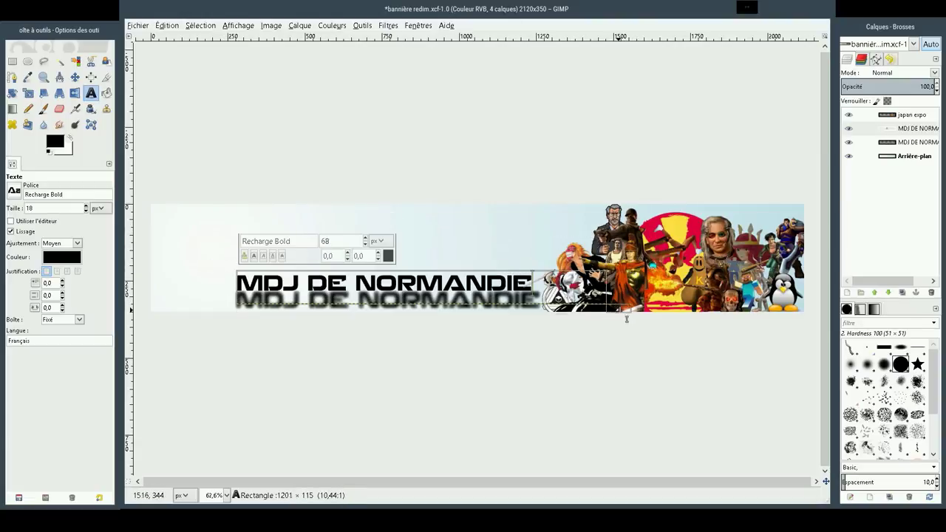
pyautogui.moveTo(620, 306); pyautogui.dragTo(619, 328)
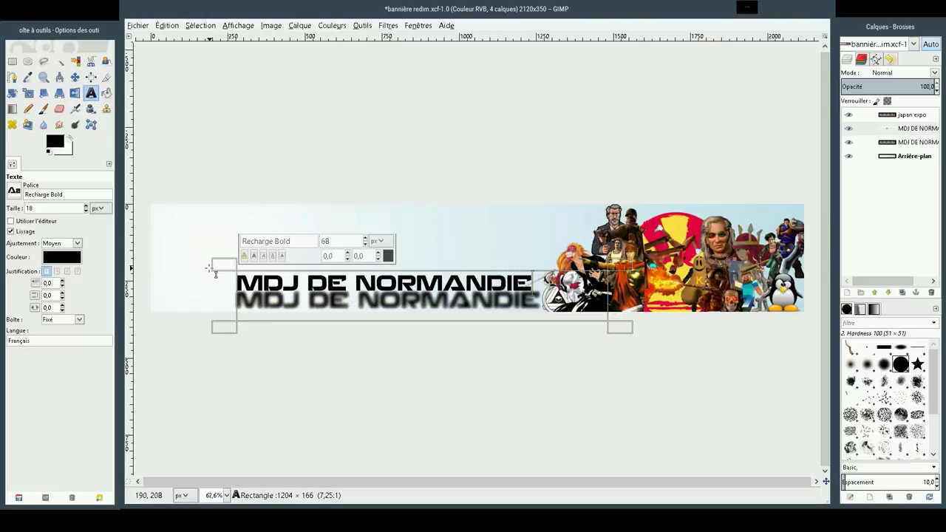
pyautogui.moveTo(212, 268); pyautogui.dragTo(225, 286)
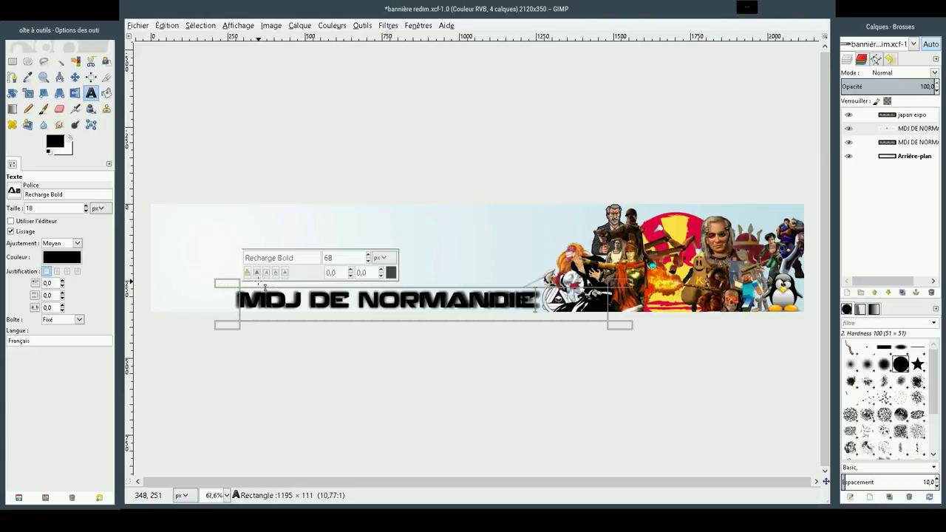
pyautogui.moveTo(234, 284); pyautogui.dragTo(237, 284)
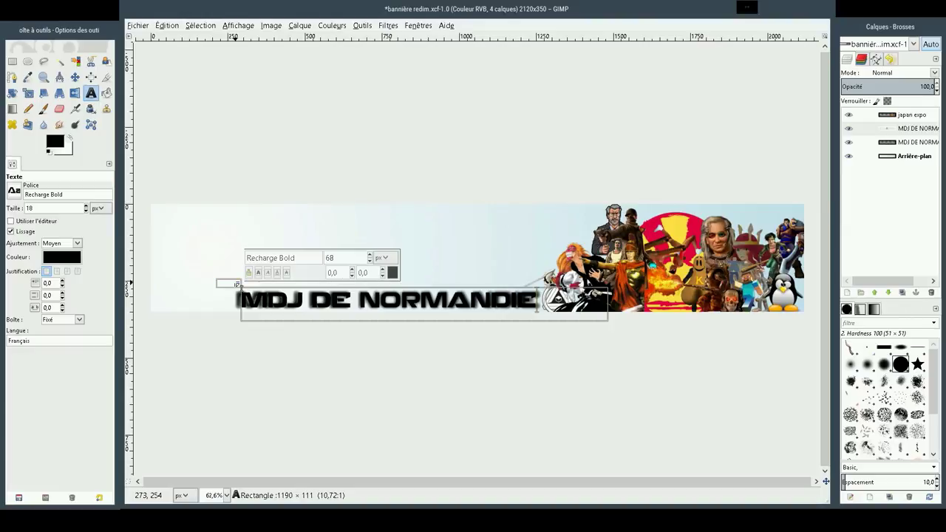
pyautogui.moveTo(237, 284); pyautogui.dragTo(236, 284)
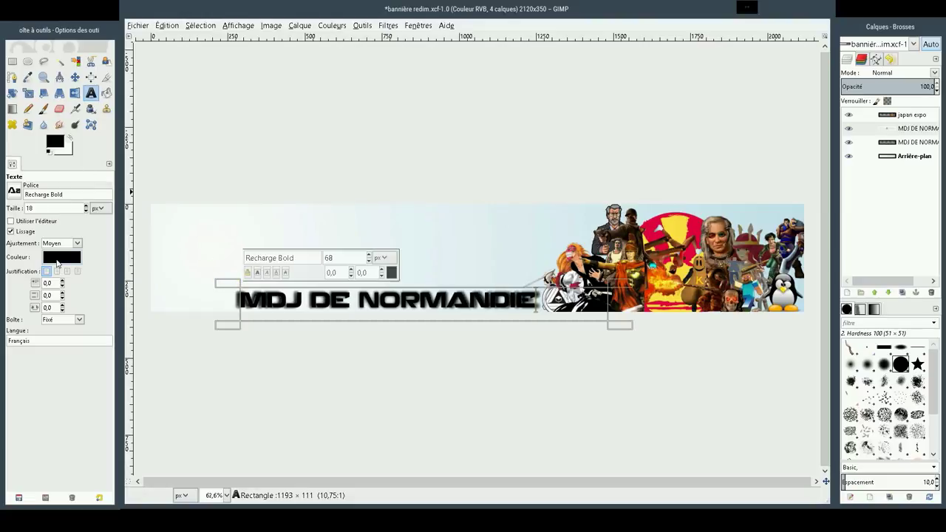
# Set the Text tool colour to light blue add8e6.
pyautogui.click(58, 259)
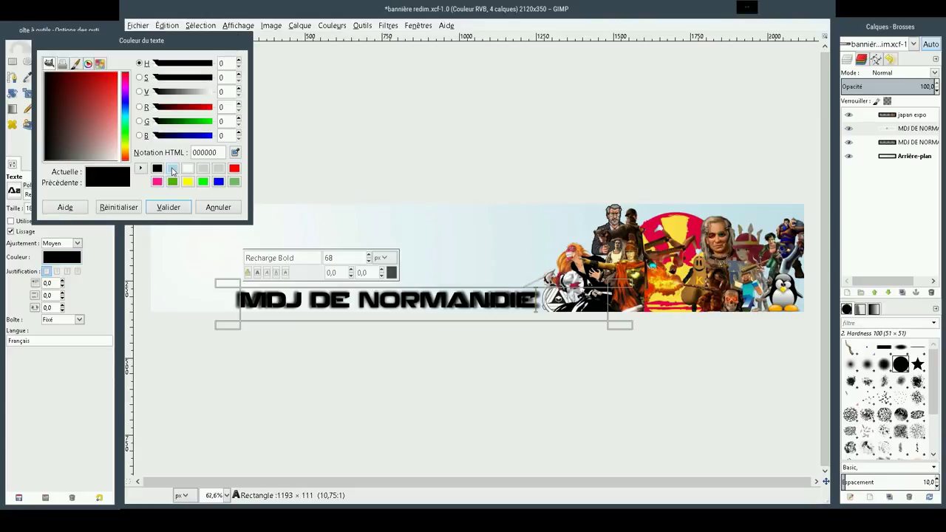
pyautogui.click(173, 171)
pyautogui.click(168, 207)
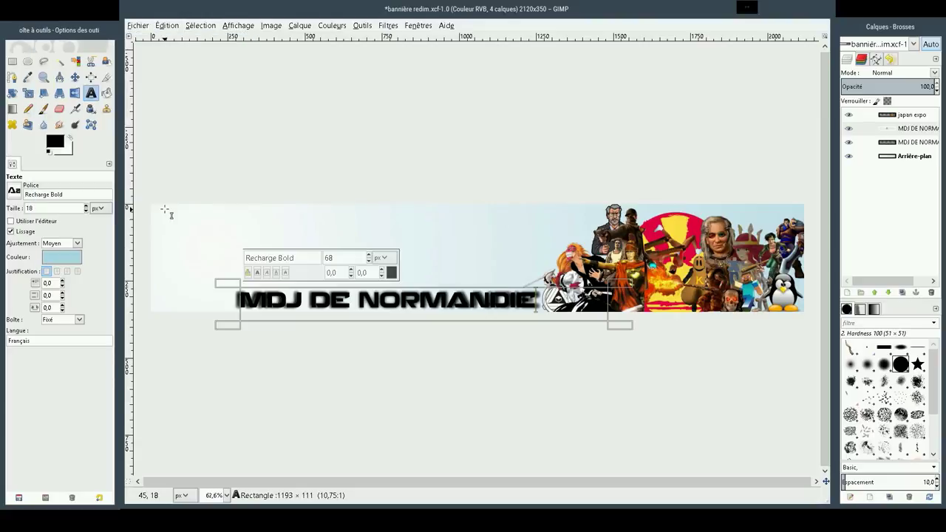
# Recolour all of the new title text light blue add8e6 and finish editing it.
pyautogui.click(266, 309)
pyautogui.hotkey('ctrl', 'a')
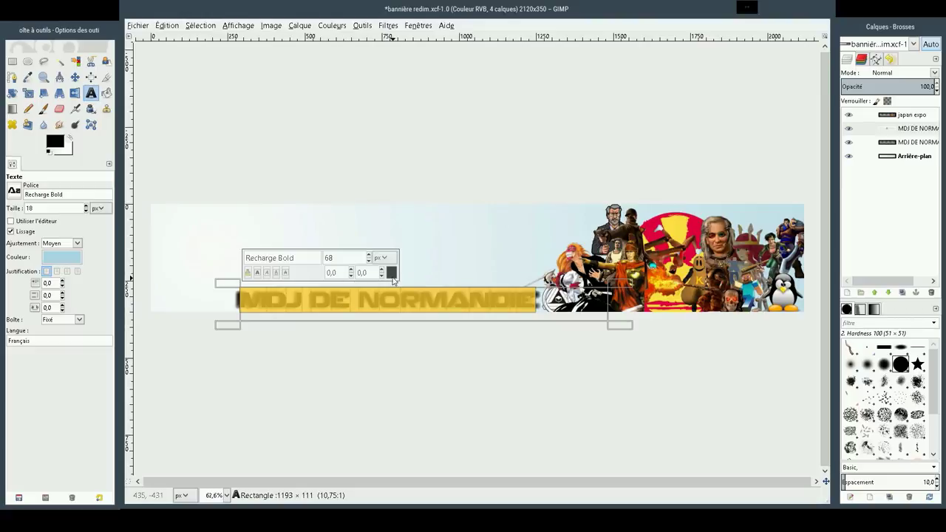
pyautogui.click(391, 272)
pyautogui.click(204, 216)
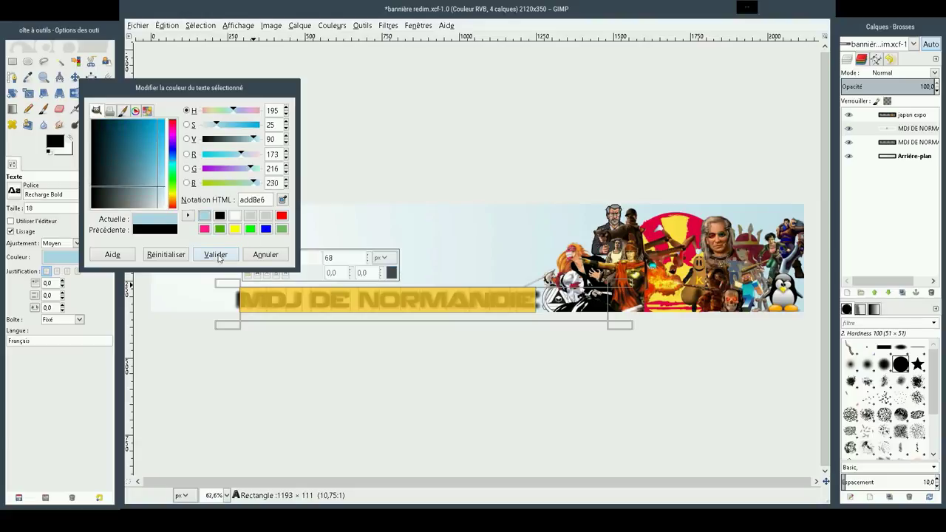
pyautogui.click(216, 254)
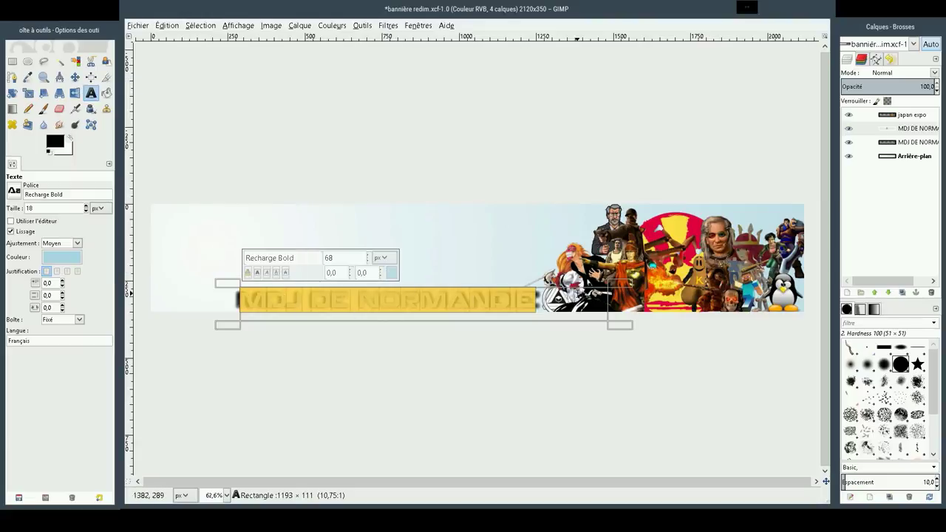
pyautogui.click(584, 294)
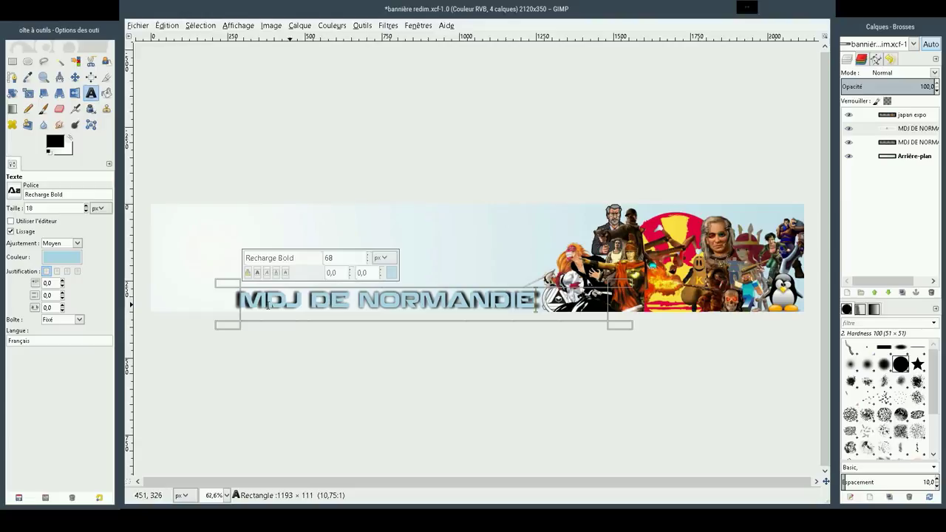
pyautogui.click(381, 392)
pyautogui.click(231, 363)
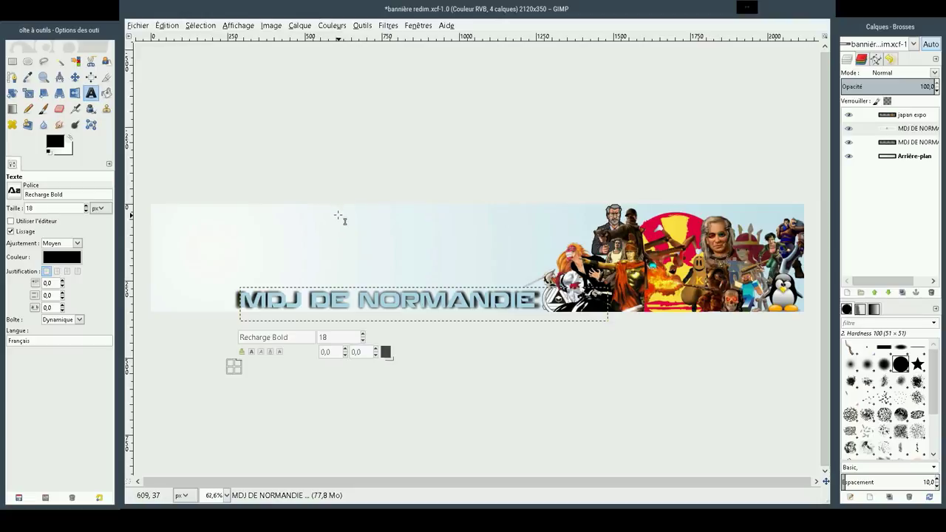
# Auto-crop the light-blue title layer tightly to its lettering.
pyautogui.click(216, 123)
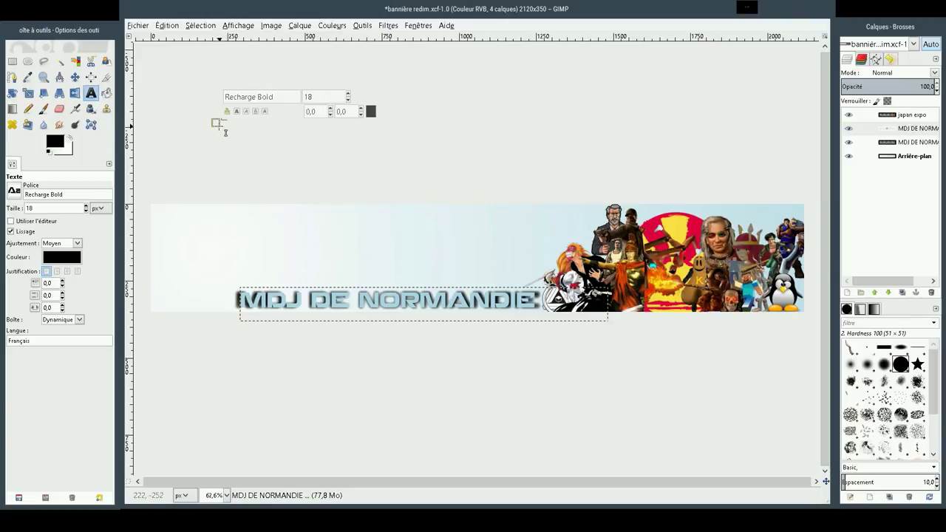
pyautogui.press('Escape')
pyautogui.press('r')
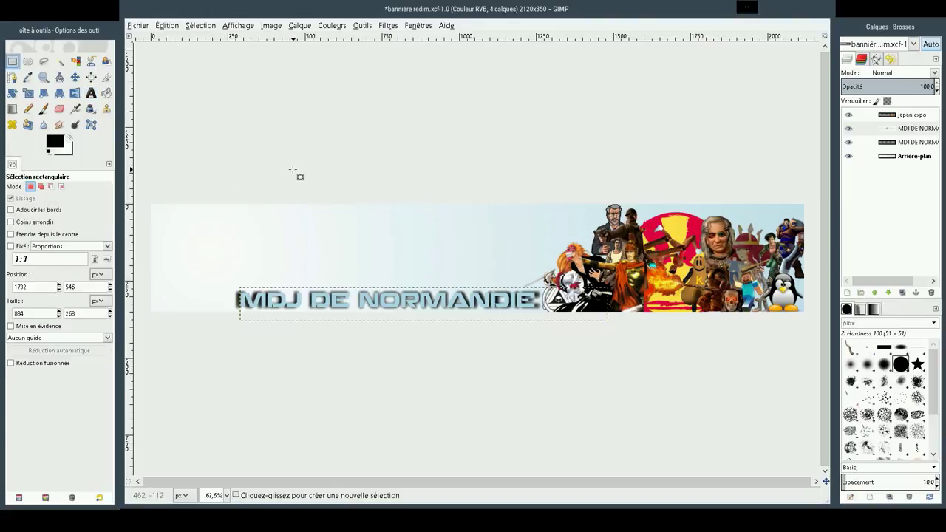
pyautogui.click(298, 26)
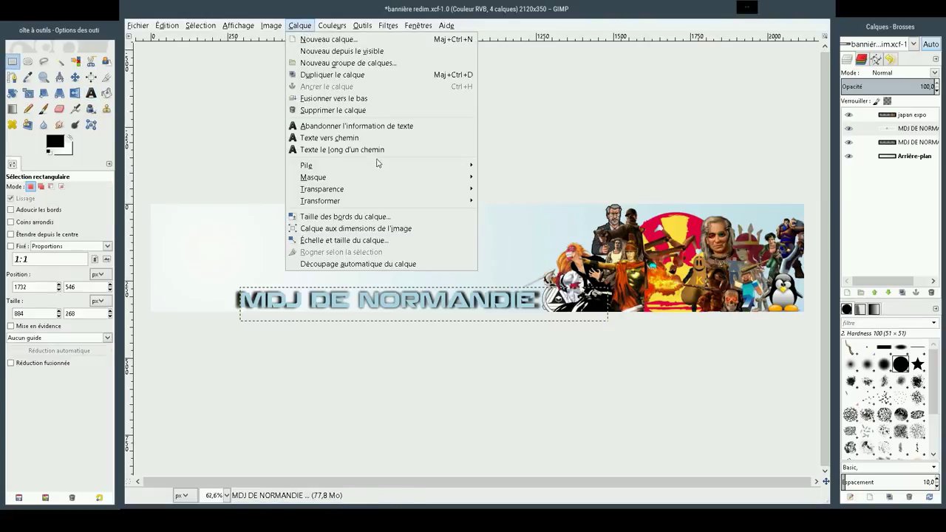
pyautogui.click(382, 266)
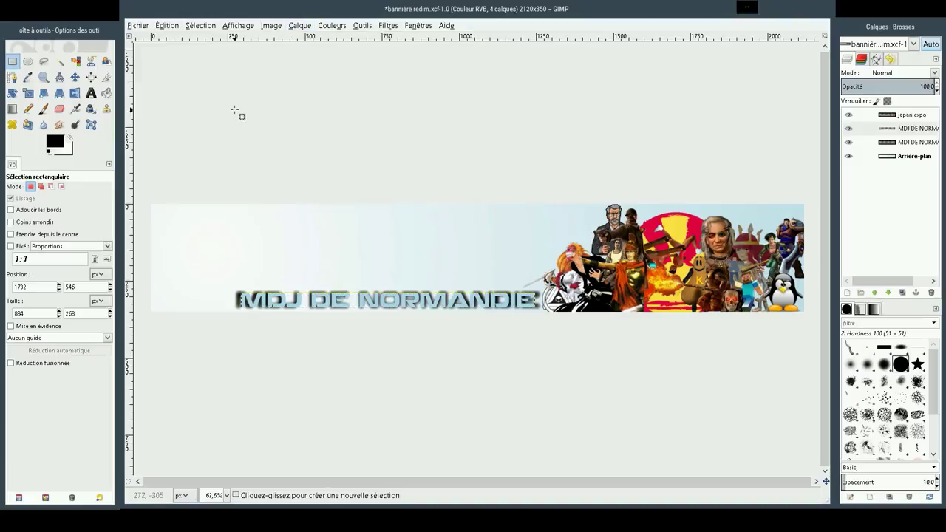
# Zoom in on the MDJ DE NORMANDIE title and make the japan expo layer active.
pyautogui.click(44, 77)
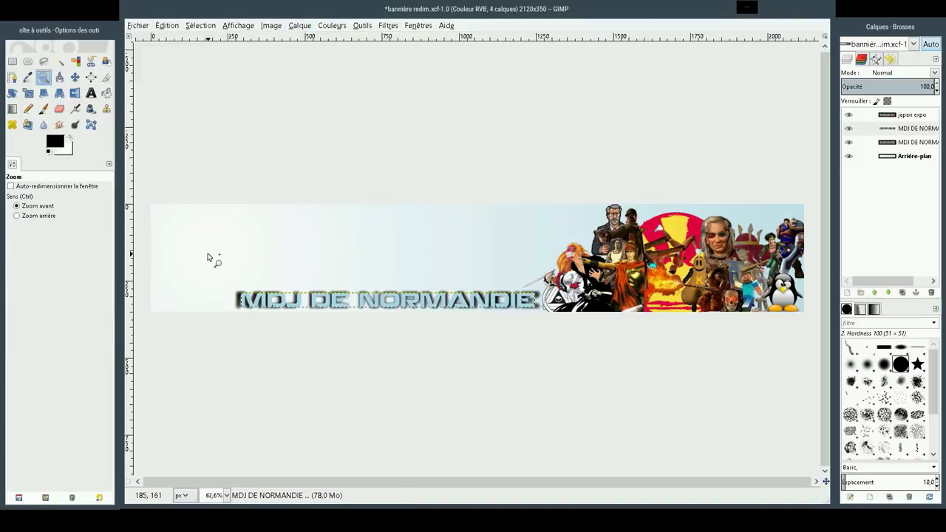
pyautogui.moveTo(209, 270); pyautogui.dragTo(576, 332)
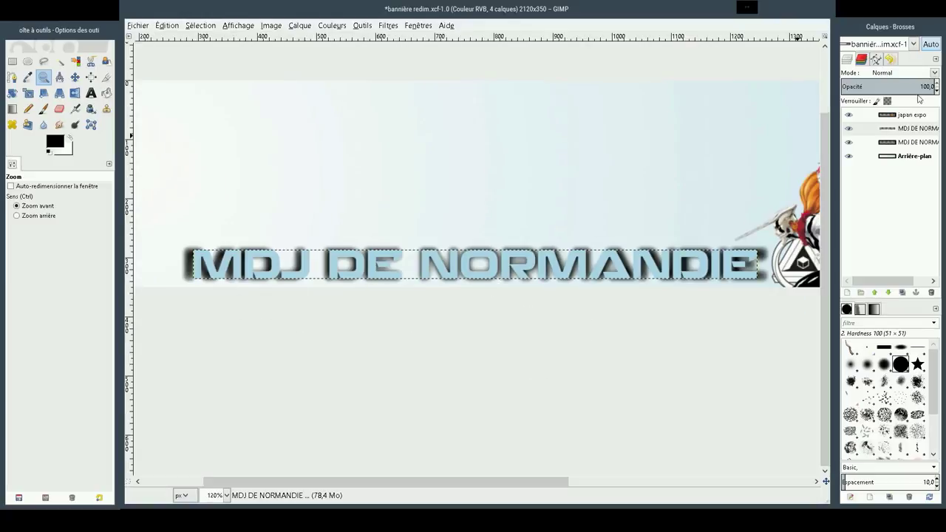
pyautogui.click(887, 115)
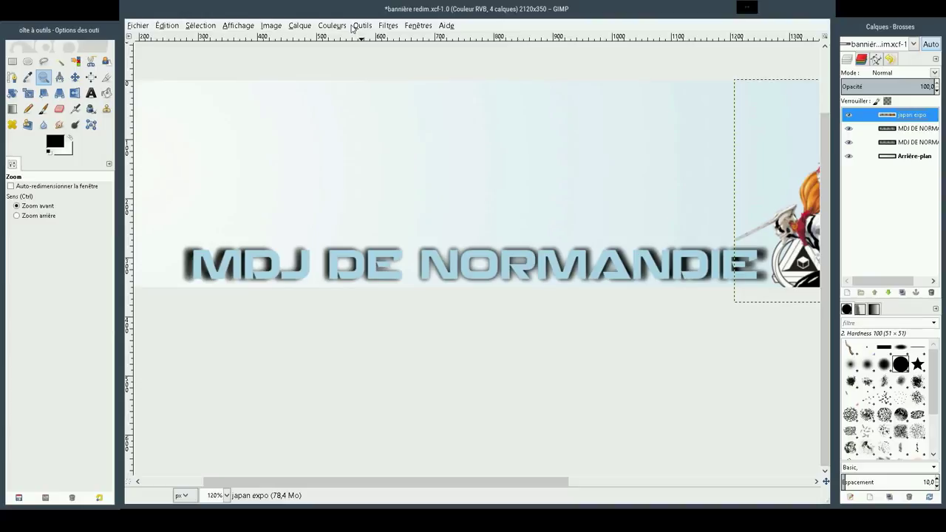
pyautogui.click(336, 30)
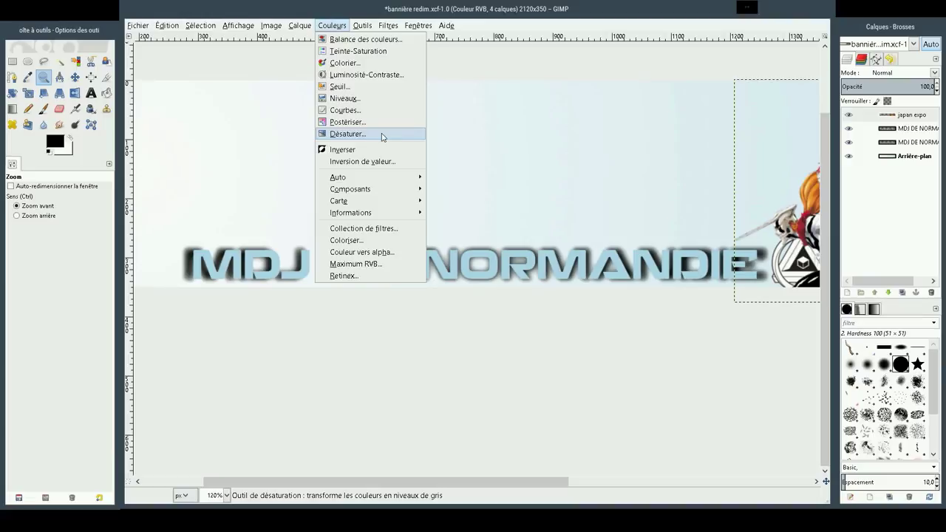
pyautogui.click(910, 201)
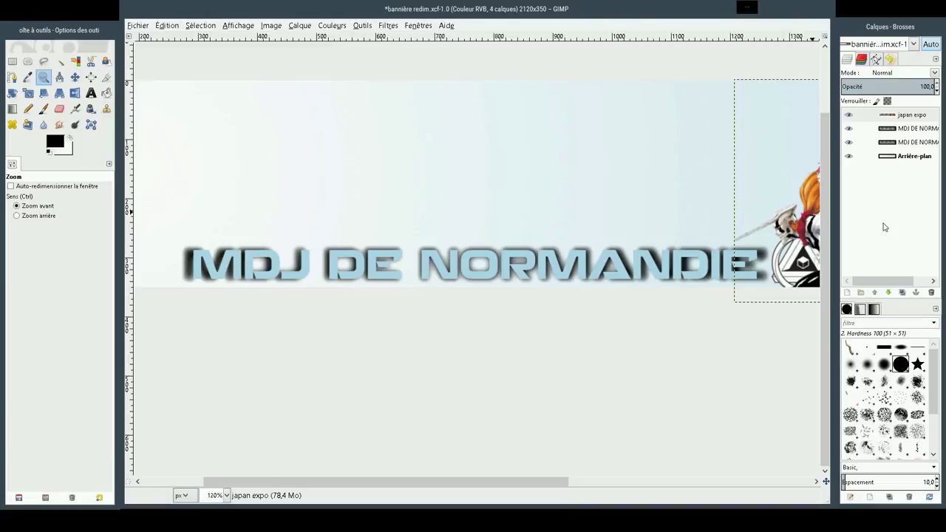
pyautogui.click(916, 130)
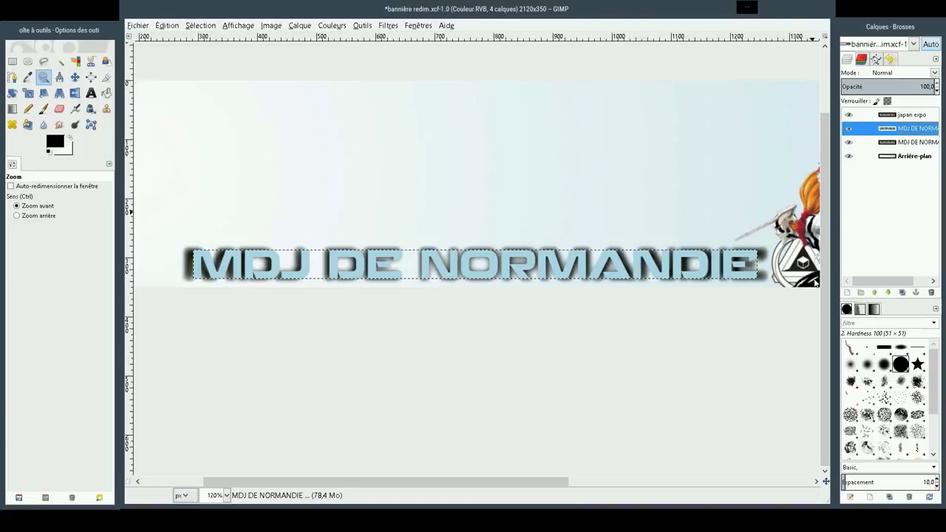
# Merge the top MDJ DE NORMANDIE layer down into its shadow copy, abandoning a first rescale attempt.
pyautogui.rightClick(912, 129)
pyautogui.click(813, 213)
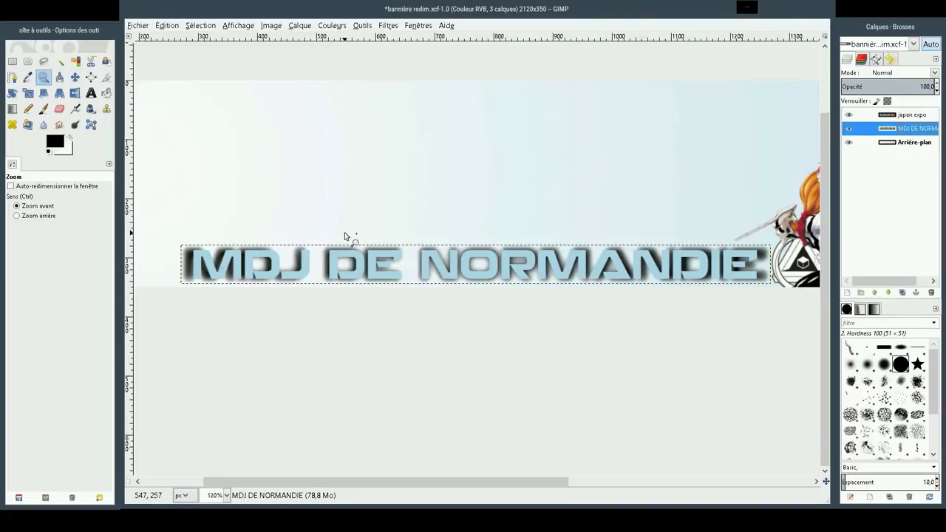
pyautogui.click(28, 93)
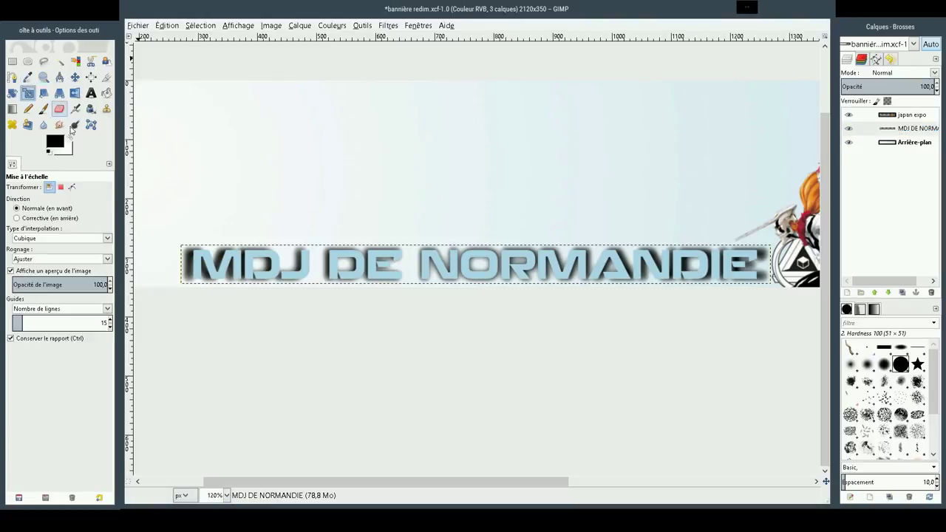
pyautogui.moveTo(183, 270); pyautogui.dragTo(185, 234)
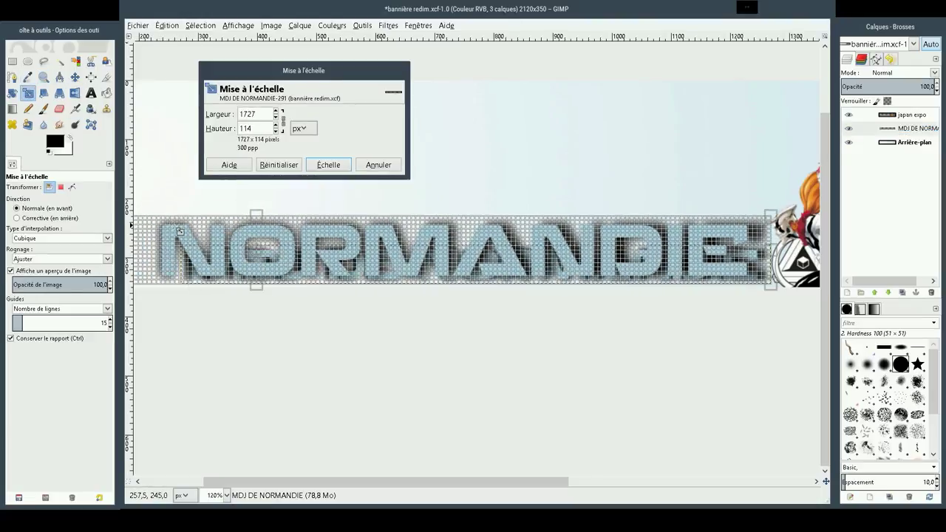
pyautogui.moveTo(247, 289); pyautogui.dragTo(249, 364)
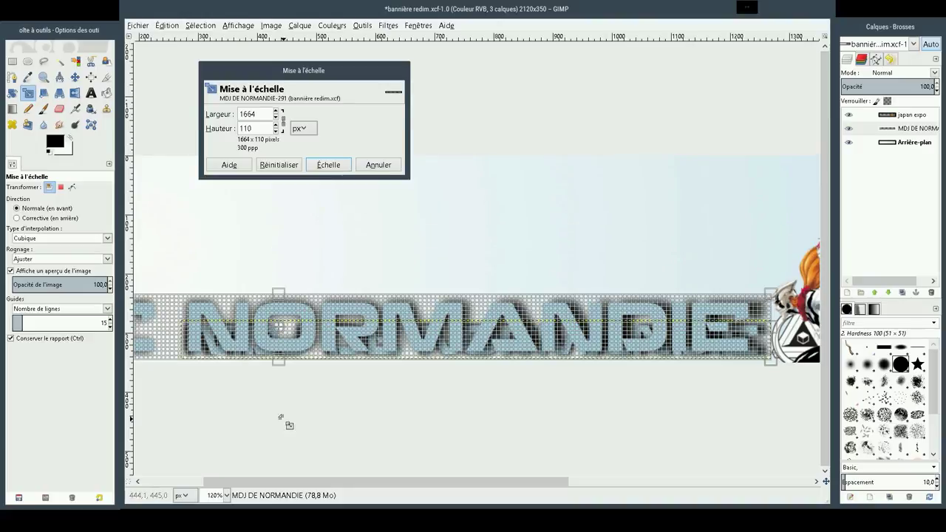
pyautogui.click(43, 77)
# Stretch the merged title taller and leftward to fill the banner's left half.
pyautogui.keyDown('ctrl'); pyautogui.click(363, 310); pyautogui.keyUp('ctrl')
pyautogui.keyDown('ctrl'); pyautogui.click(363, 310); pyautogui.keyUp('ctrl')
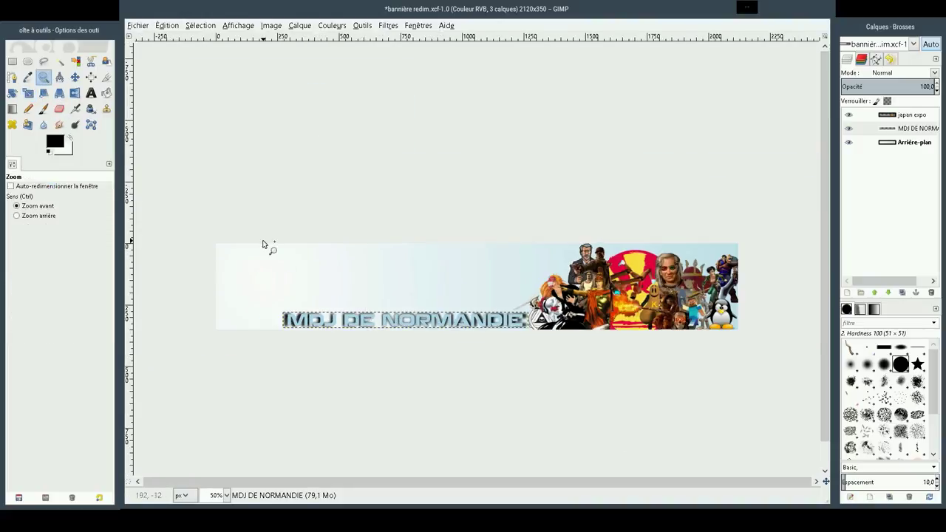
pyautogui.moveTo(208, 233)
pyautogui.mouseDown()
pyautogui.moveTo(764, 347)
pyautogui.moveTo(747, 342)
pyautogui.mouseUp()
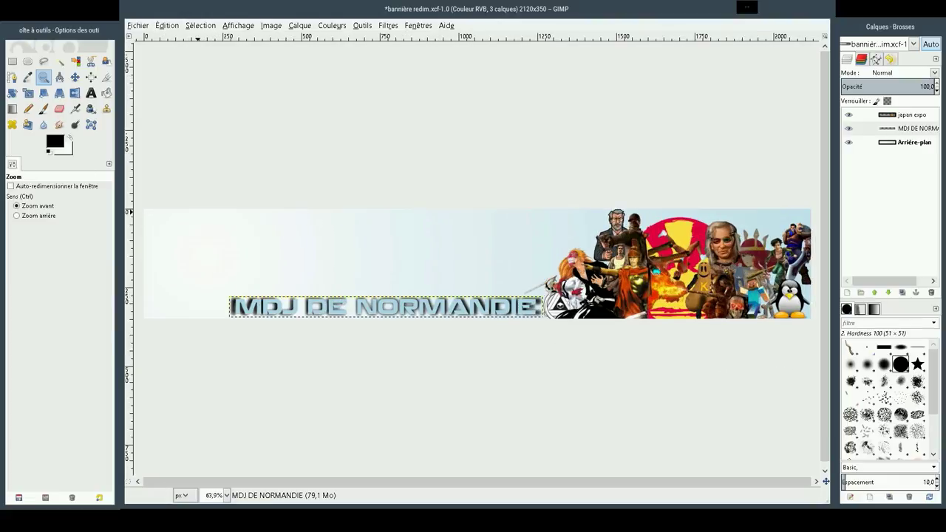
pyautogui.click(28, 92)
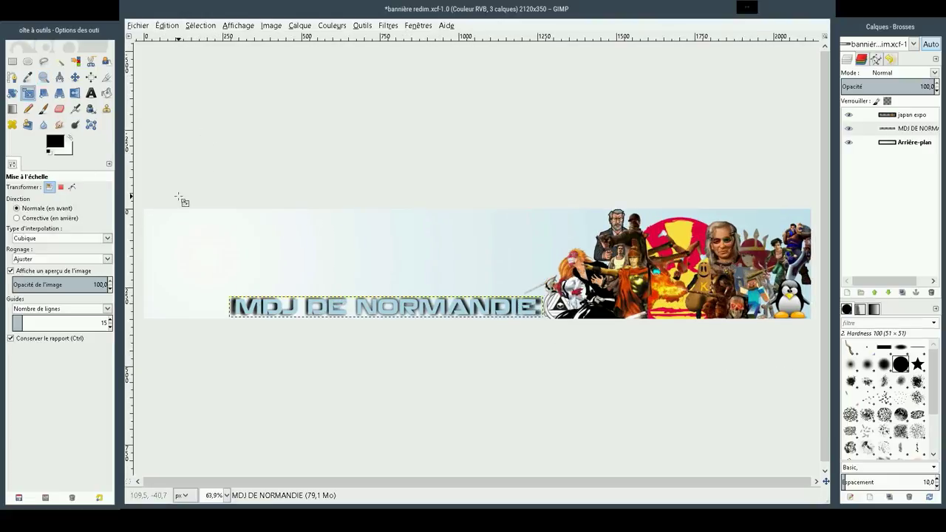
pyautogui.moveTo(232, 309); pyautogui.dragTo(173, 259)
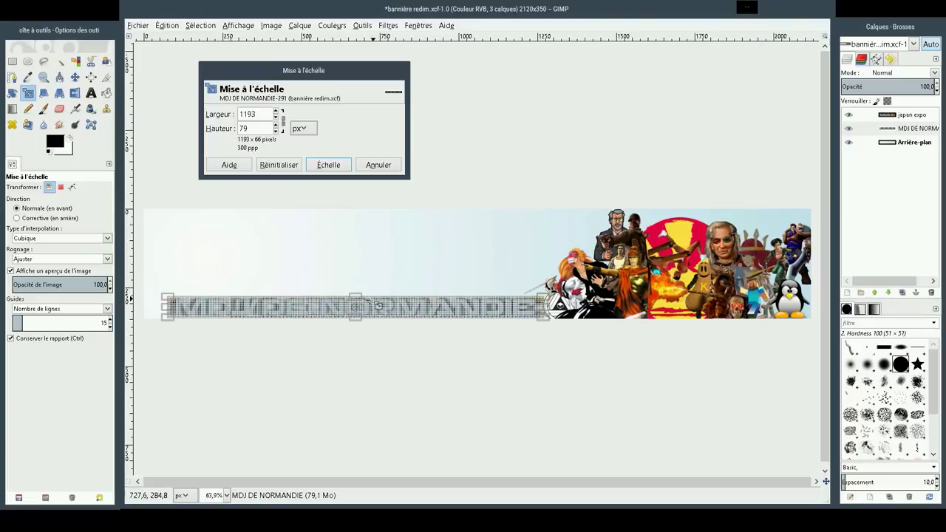
pyautogui.moveTo(360, 301); pyautogui.dragTo(355, 241)
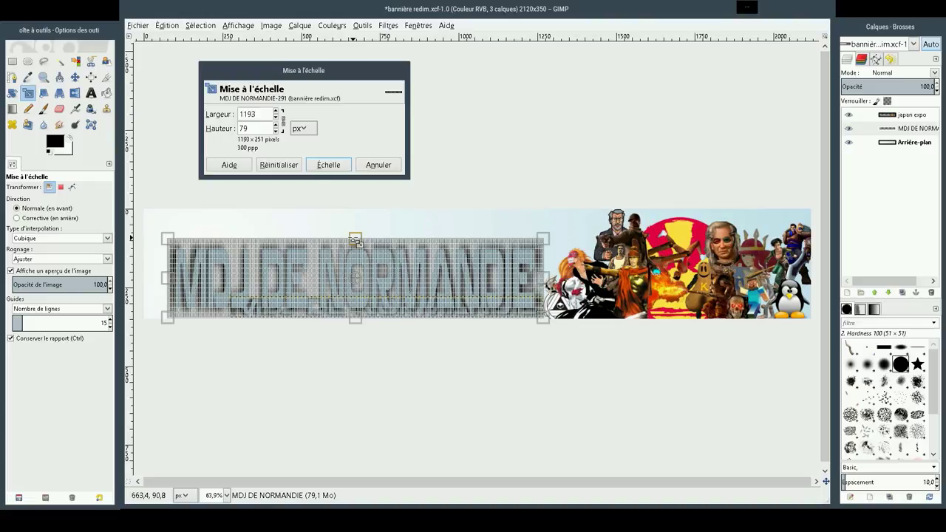
pyautogui.click(328, 165)
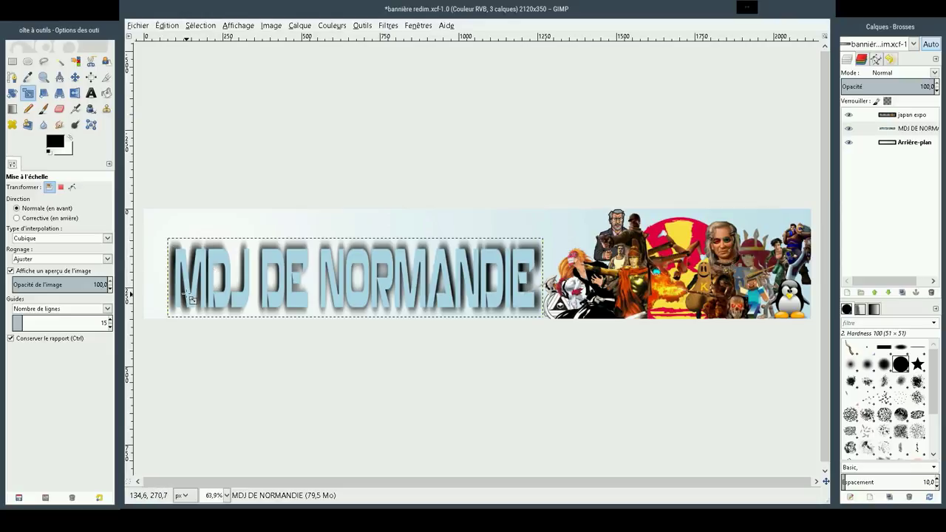
# Hide the title and japan expo layers and set the foreground colour to add8e6.
pyautogui.click(848, 128)
pyautogui.click(849, 115)
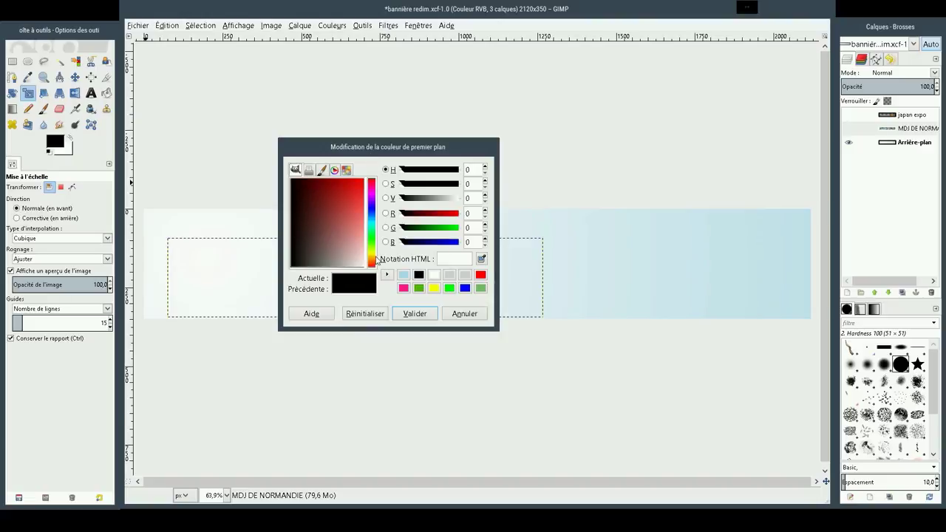
pyautogui.click(403, 274)
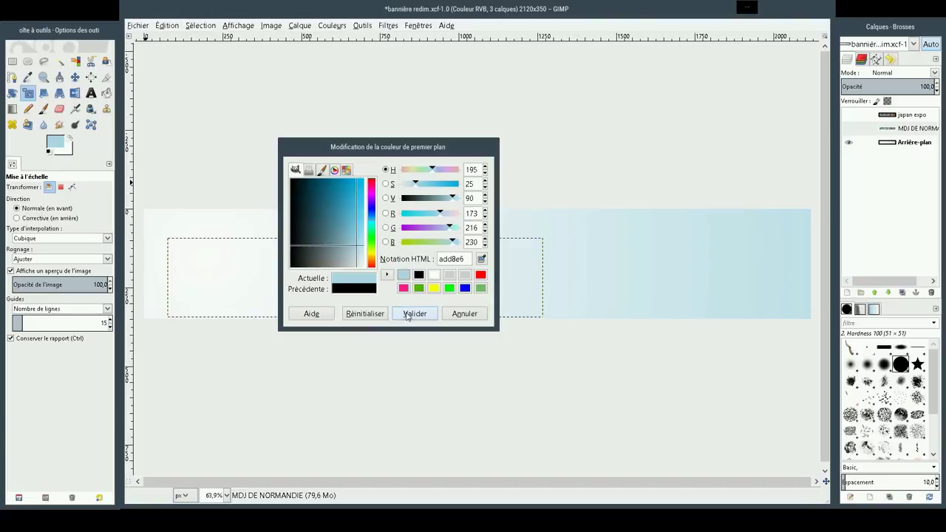
pyautogui.click(411, 314)
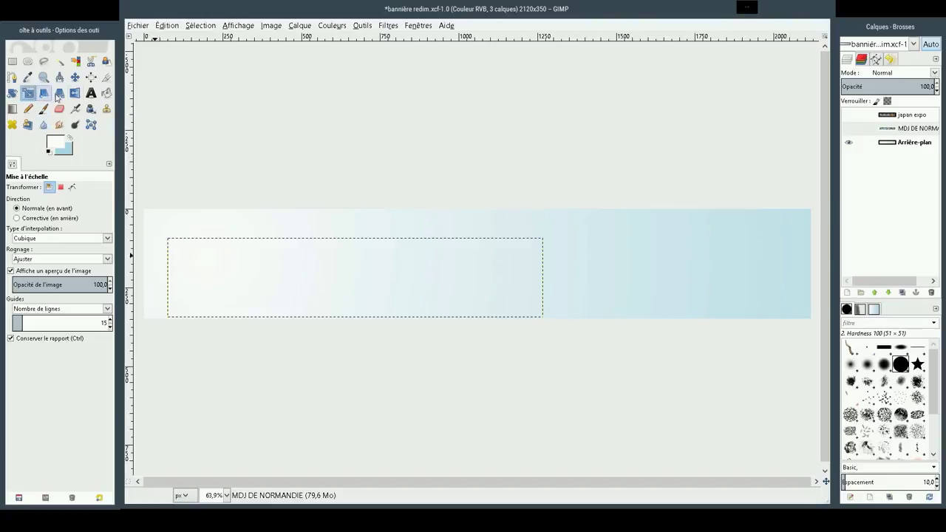
# Set the gradient shape to Radial, test it across the banner, and toggle the title's visibility.
pyautogui.click(18, 110)
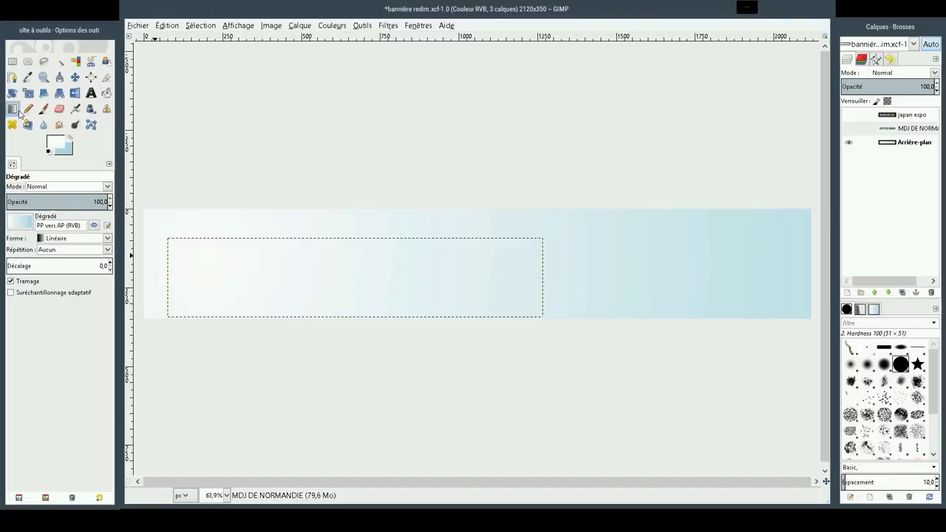
pyautogui.click(59, 240)
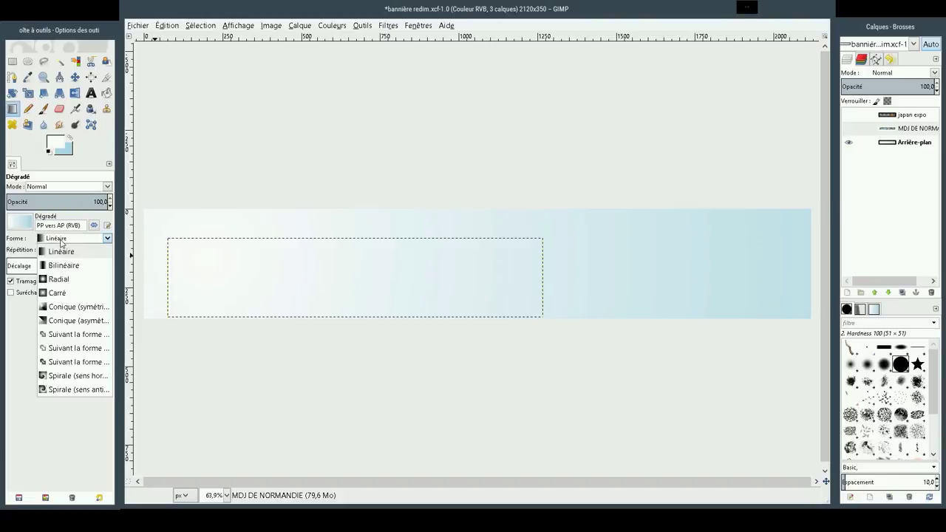
pyautogui.click(59, 279)
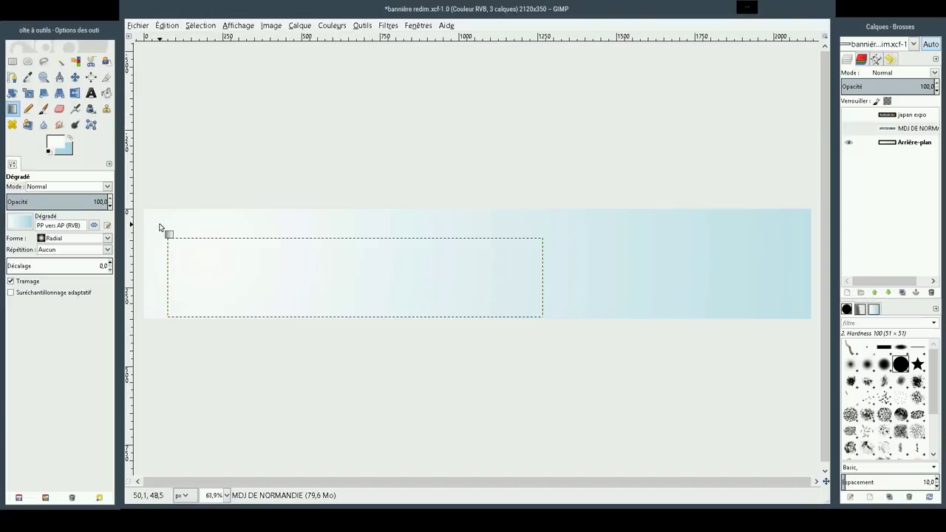
pyautogui.moveTo(160, 224)
pyautogui.mouseDown()
pyautogui.moveTo(828, 352)
pyautogui.moveTo(809, 320)
pyautogui.mouseUp()
pyautogui.click(849, 129)
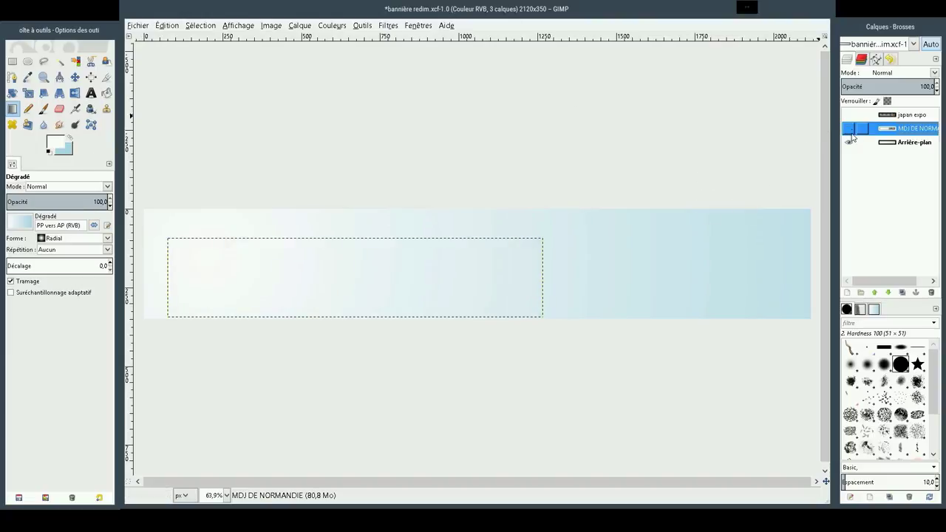
pyautogui.click(849, 129)
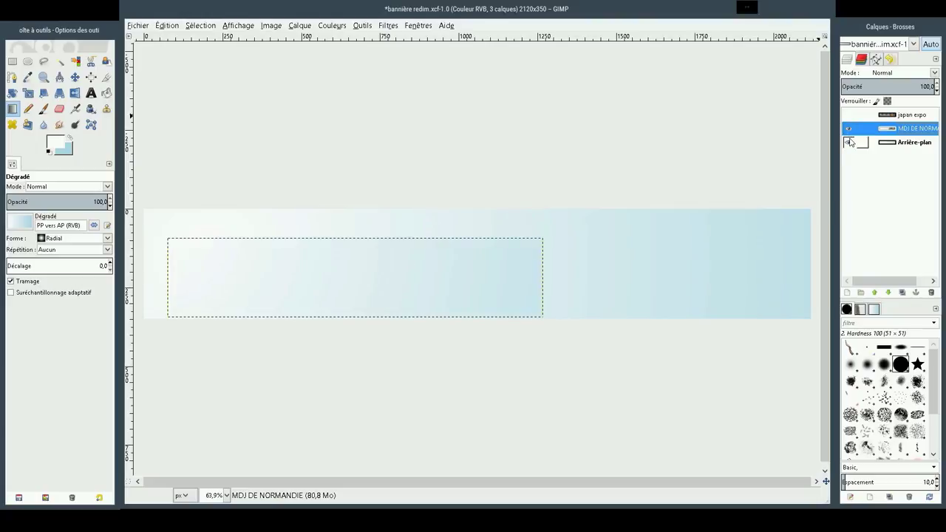
pyautogui.click(849, 129)
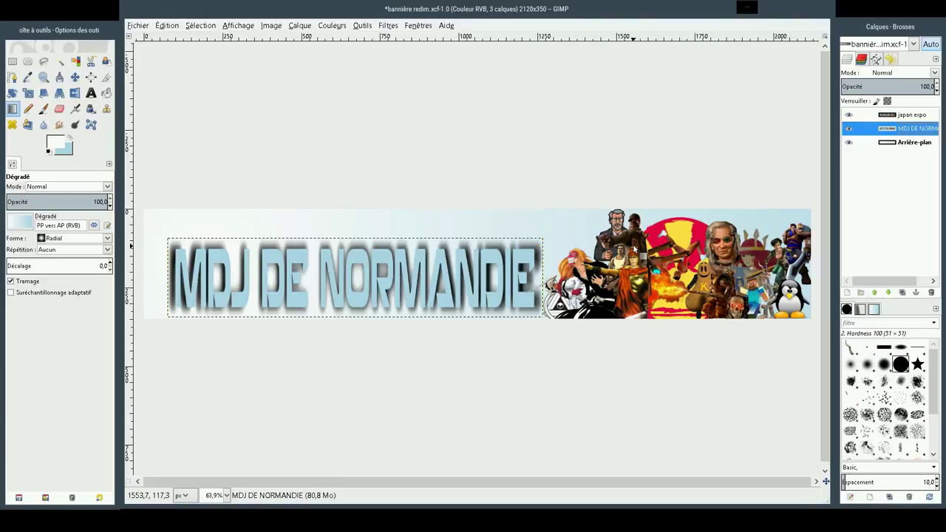
# On the Arrière-plan layer, drag a light-blue radial gradient from the top-left to the bottom-right corner.
pyautogui.click(897, 143)
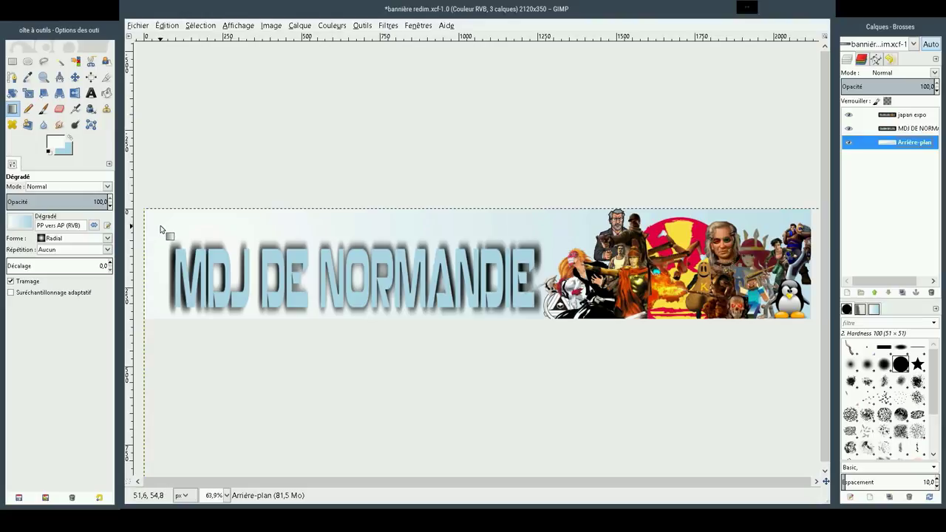
pyautogui.moveTo(159, 226); pyautogui.dragTo(808, 316)
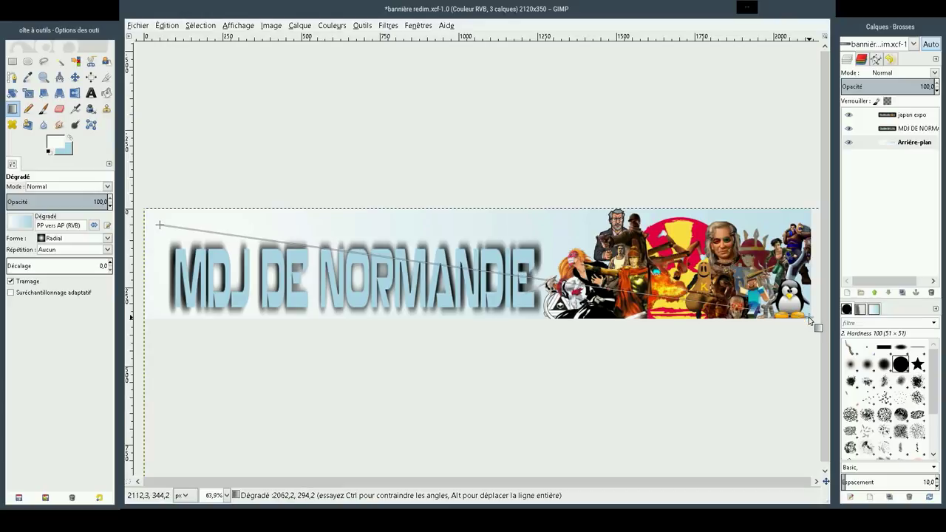
pyautogui.moveTo(807, 316); pyautogui.dragTo(810, 320)
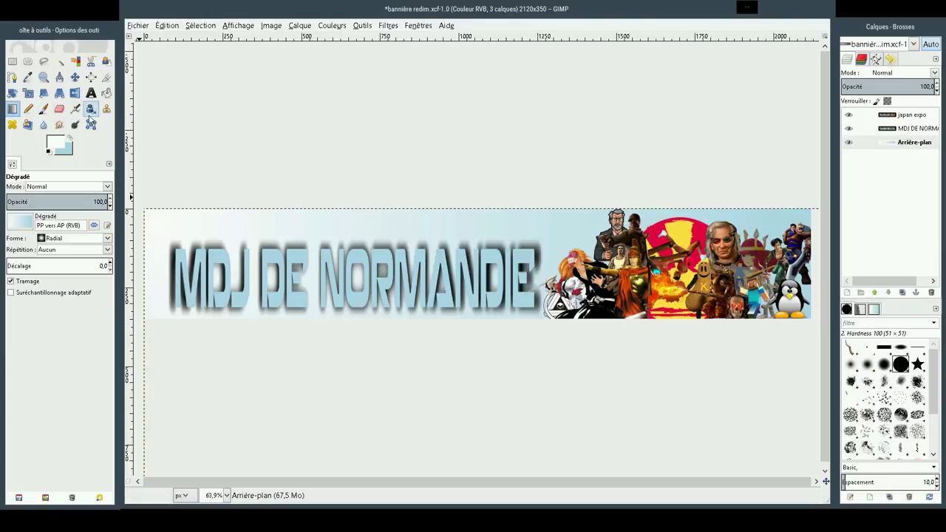
# Scale the MDJ DE NORMANDIE layer to 500 × 200 px with the aspect-ratio chain unlinked.
pyautogui.click(27, 92)
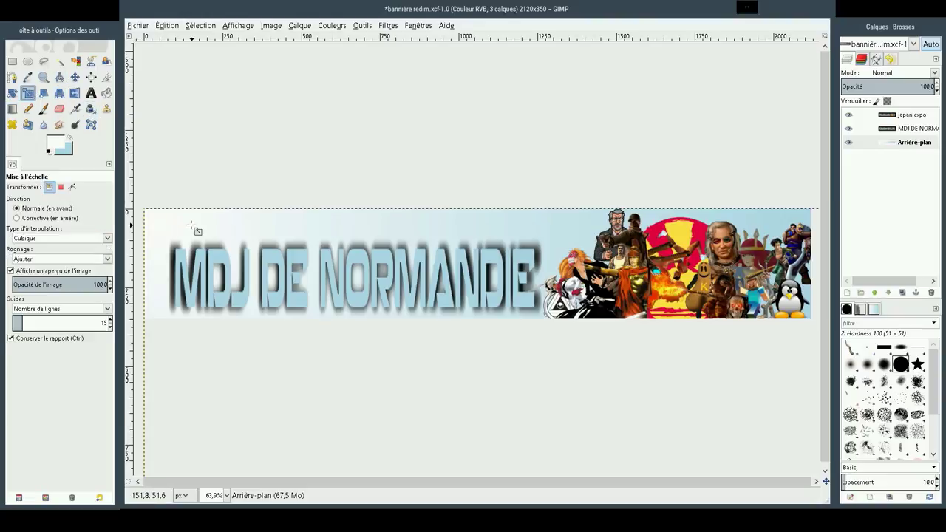
pyautogui.click(194, 229)
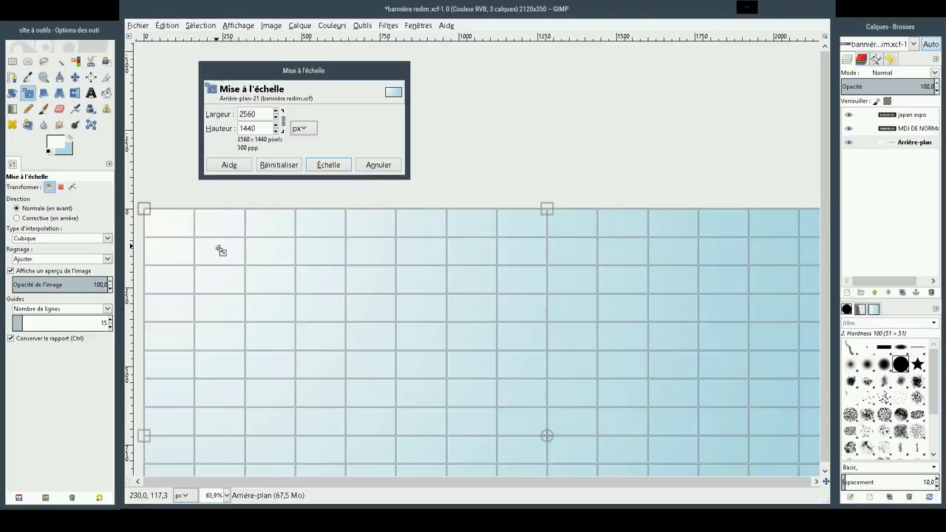
pyautogui.click(389, 166)
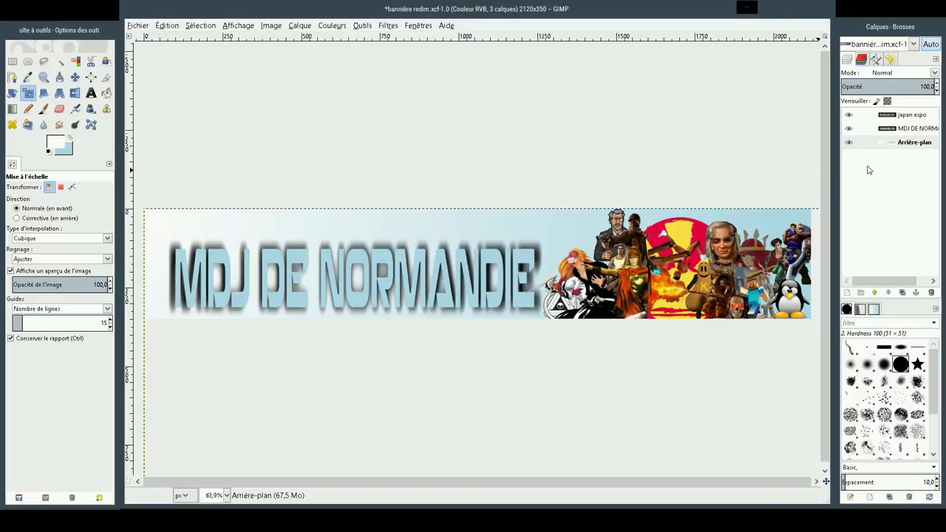
pyautogui.click(889, 128)
pyautogui.click(184, 255)
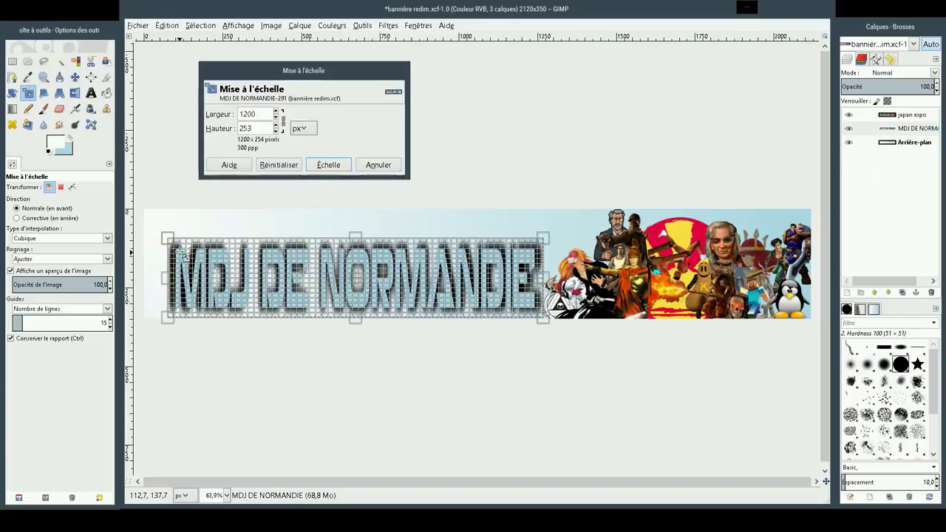
pyautogui.moveTo(183, 255)
pyautogui.mouseDown()
pyautogui.moveTo(240, 299)
pyautogui.moveTo(238, 283)
pyautogui.mouseUp()
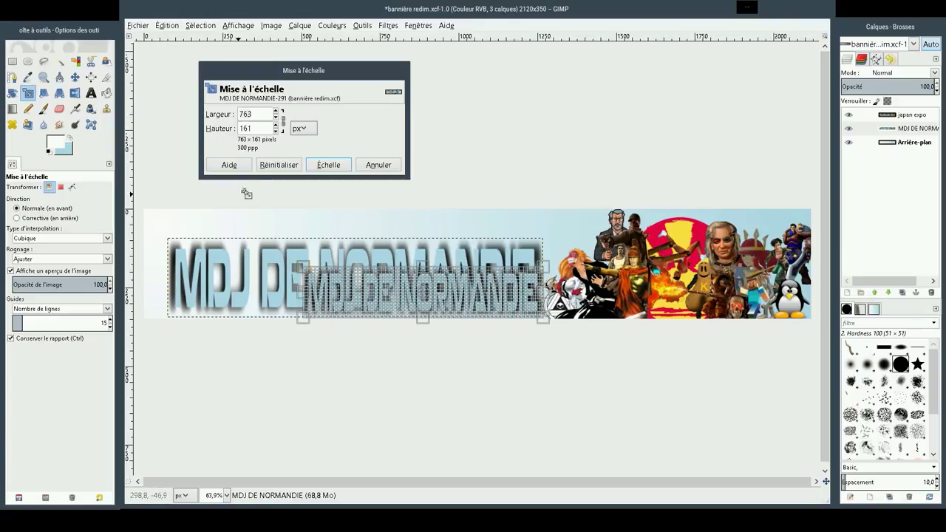
pyautogui.click(282, 121)
pyautogui.write('5')
pyautogui.write('00')
pyautogui.write('200')
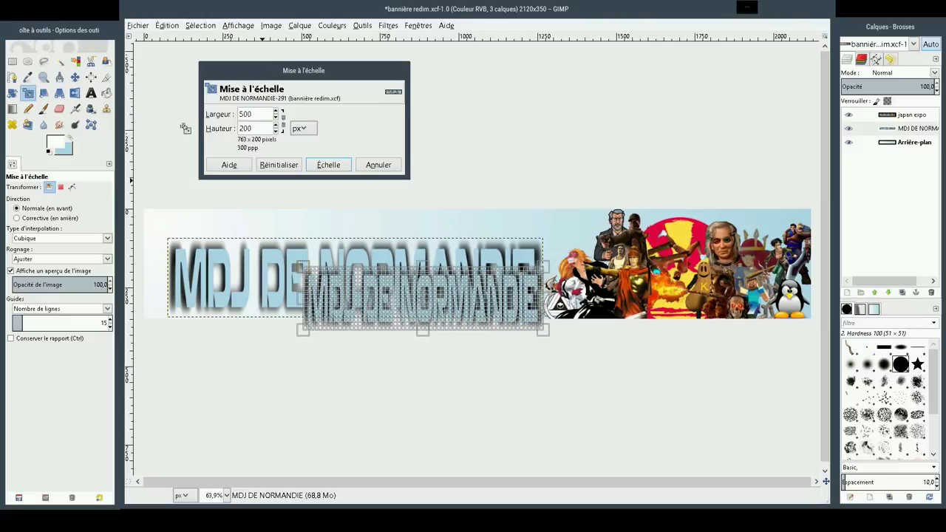
pyautogui.click(348, 165)
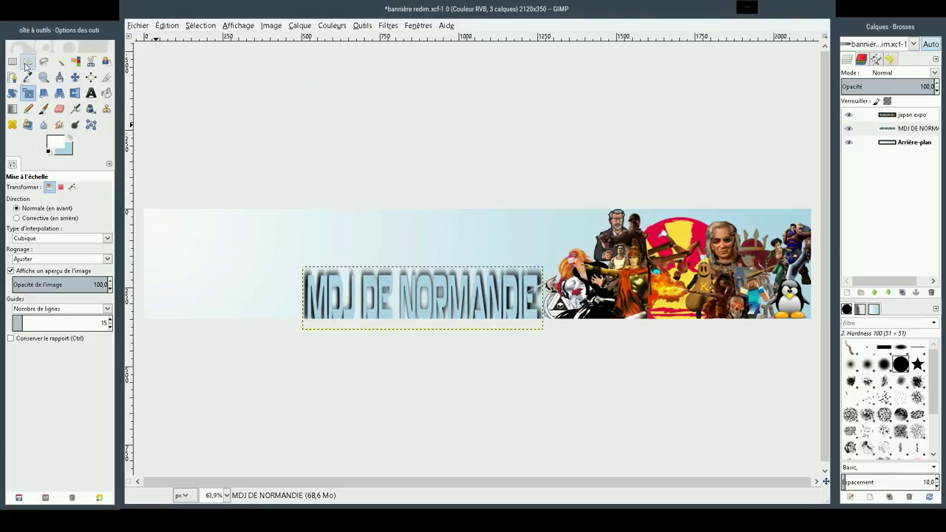
# Move the resized title slightly up and to the left, then reselect its layer.
pyautogui.click(75, 79)
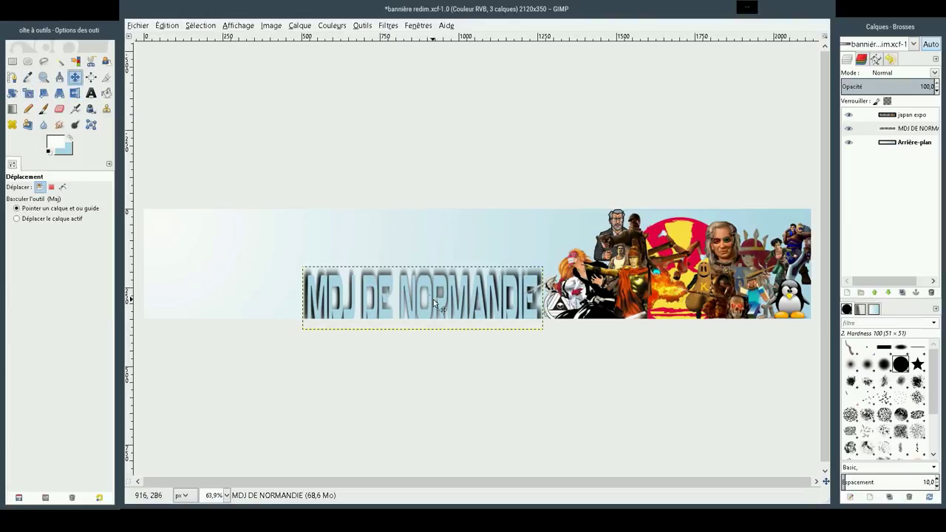
pyautogui.moveTo(441, 306); pyautogui.dragTo(416, 292)
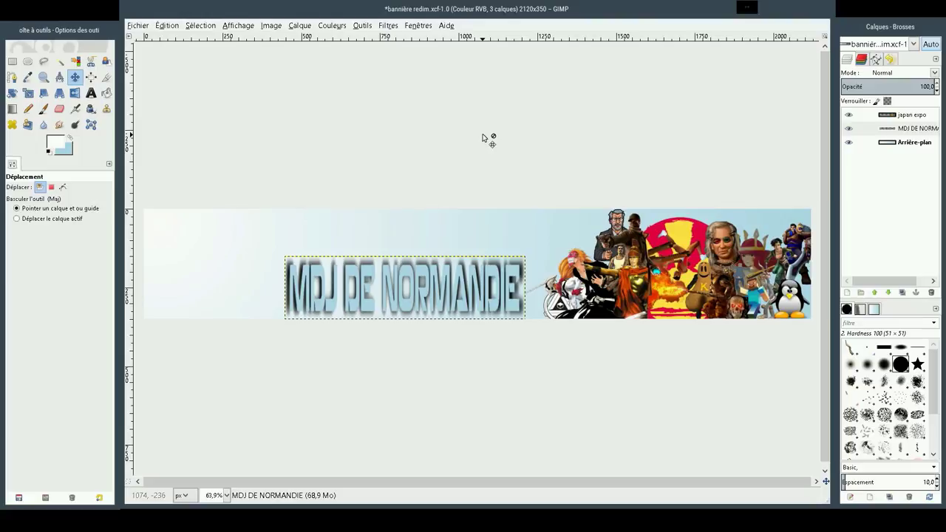
pyautogui.click(900, 130)
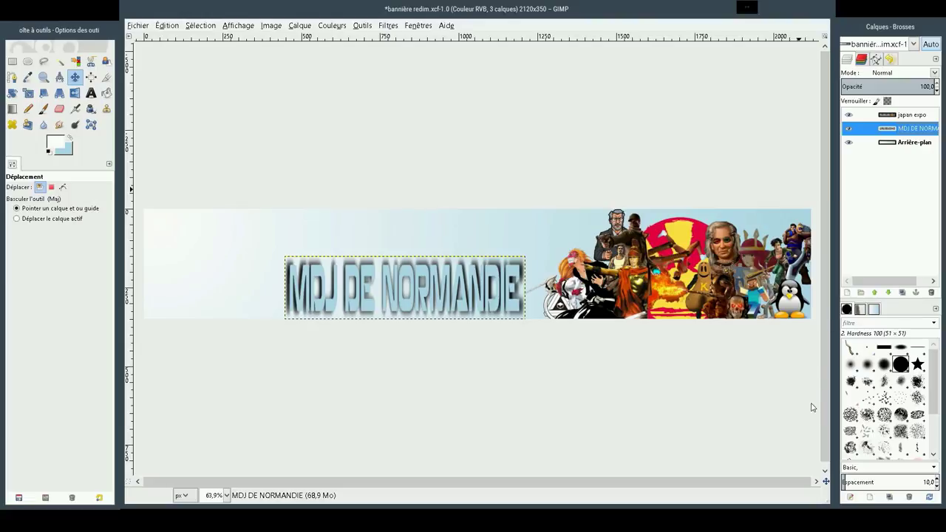
# Delete the MDJ DE NORMANDIE layer and save the banner as bannière redim.xcf.
pyautogui.press('Menu')
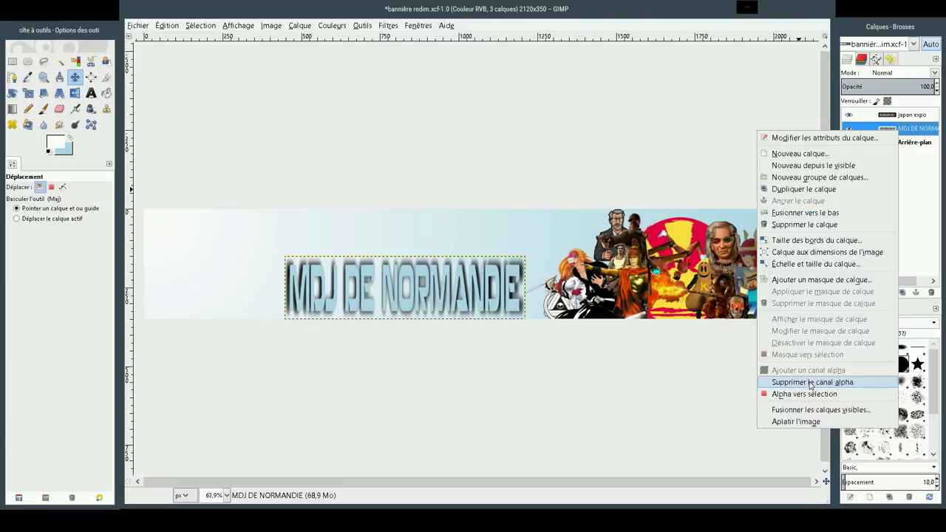
pyautogui.press('Escape')
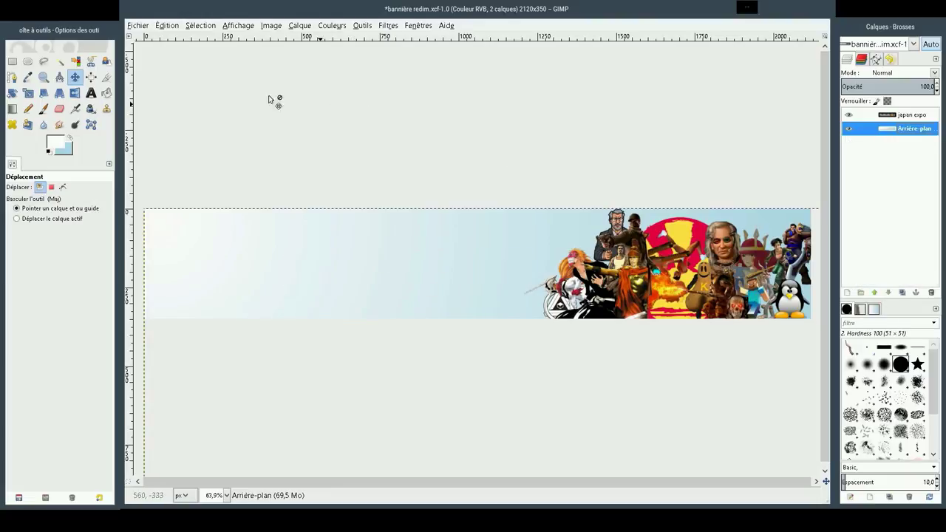
pyautogui.hotkey('ctrl', 's')
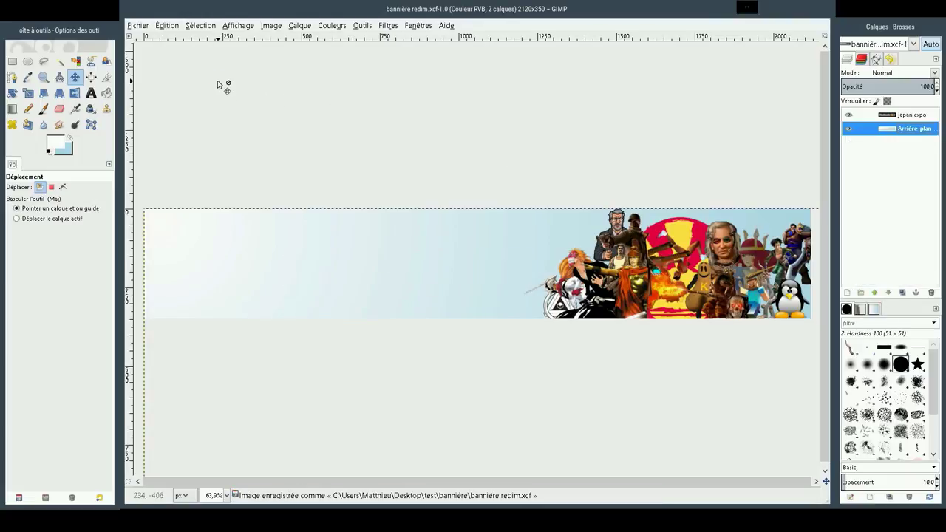
pyautogui.click(138, 25)
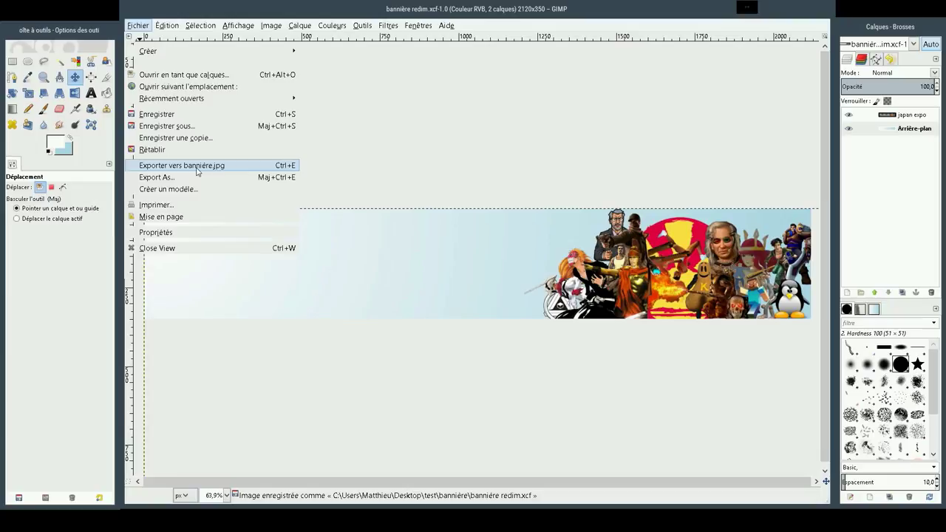
# Export the current banner over the existing bannière.jpg file.
pyautogui.click(197, 166)
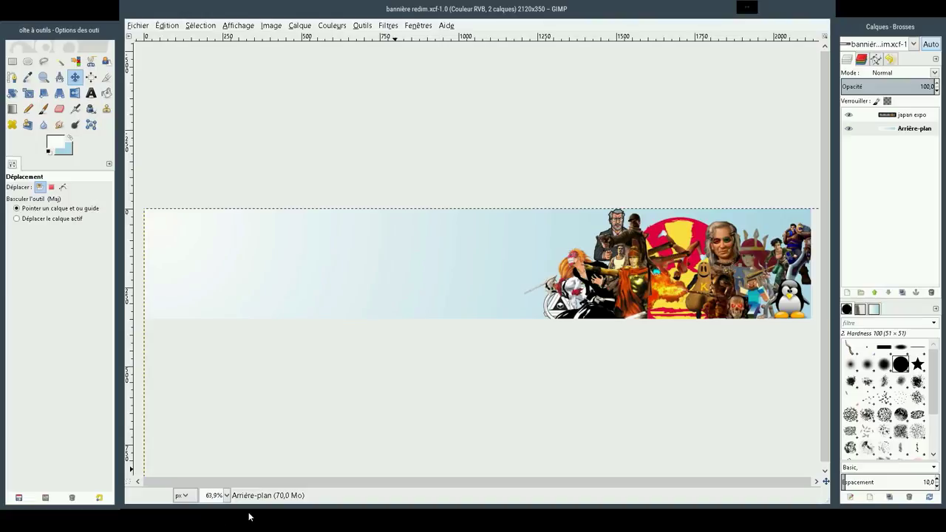
# Open the Calque menu to reach the layer and image commands.
pyautogui.click(292, 26)
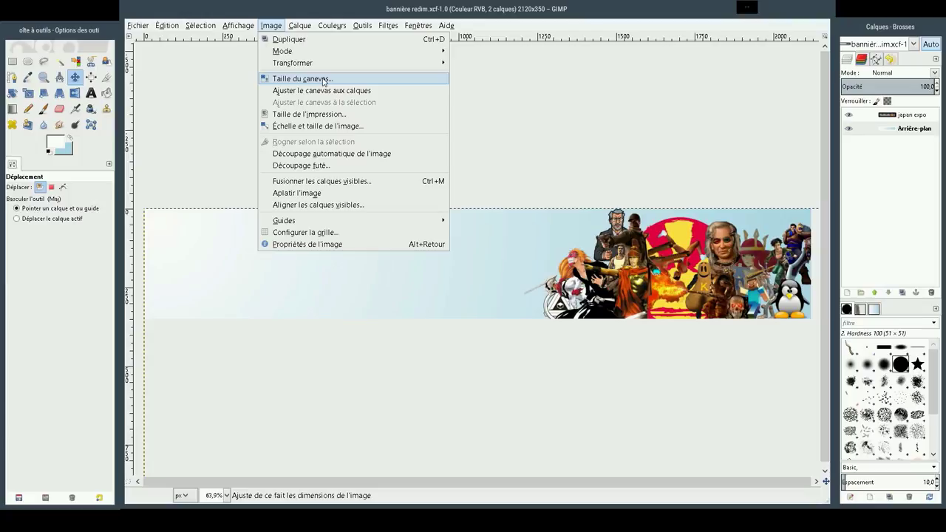
pyautogui.click(337, 126)
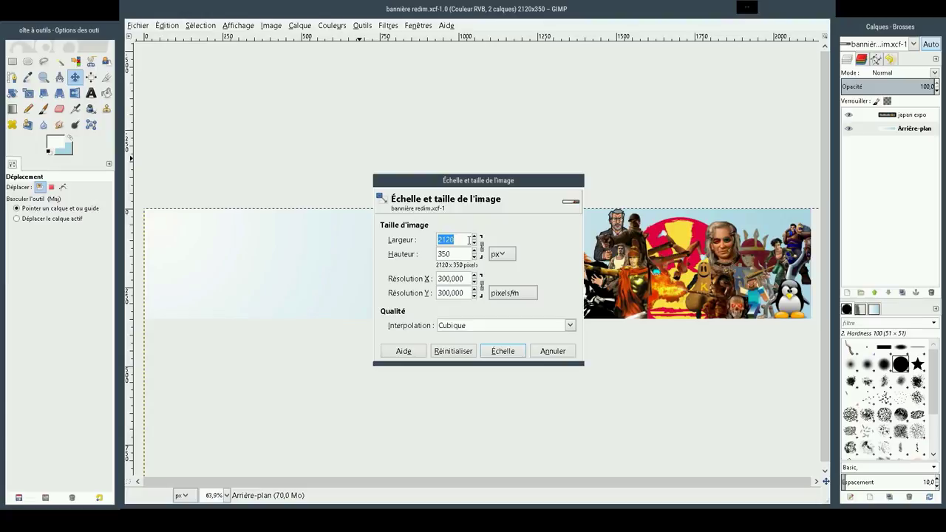
pyautogui.click(466, 239)
pyautogui.moveTo(462, 239); pyautogui.dragTo(413, 238)
pyautogui.click(462, 253)
pyautogui.moveTo(462, 255); pyautogui.dragTo(408, 265)
pyautogui.click(547, 353)
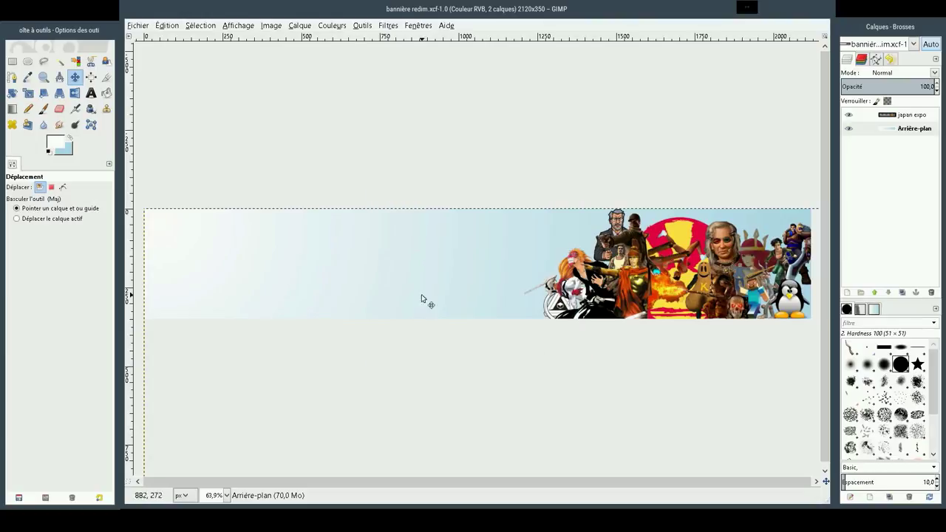
pyautogui.click(271, 25)
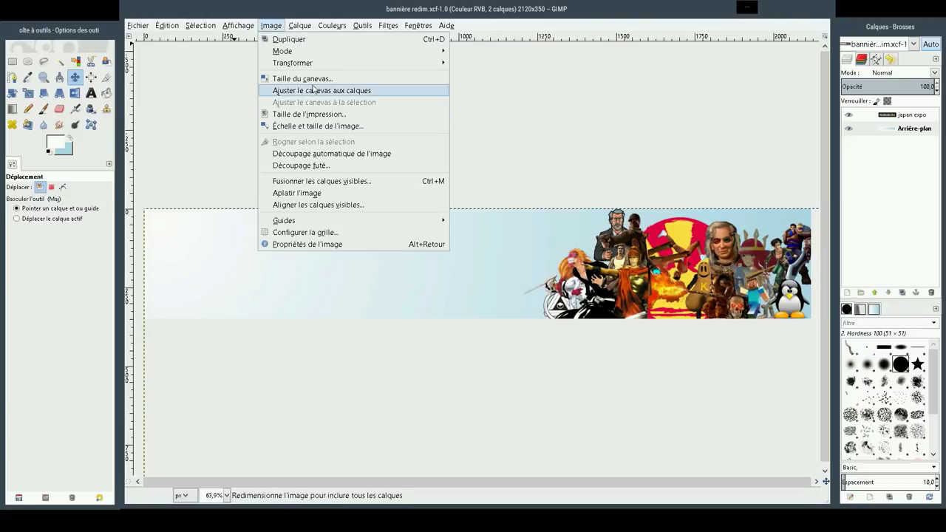
# Resize the canvas to 2048×1152 px with the banner anchored at the bottom-left.
pyautogui.click(313, 78)
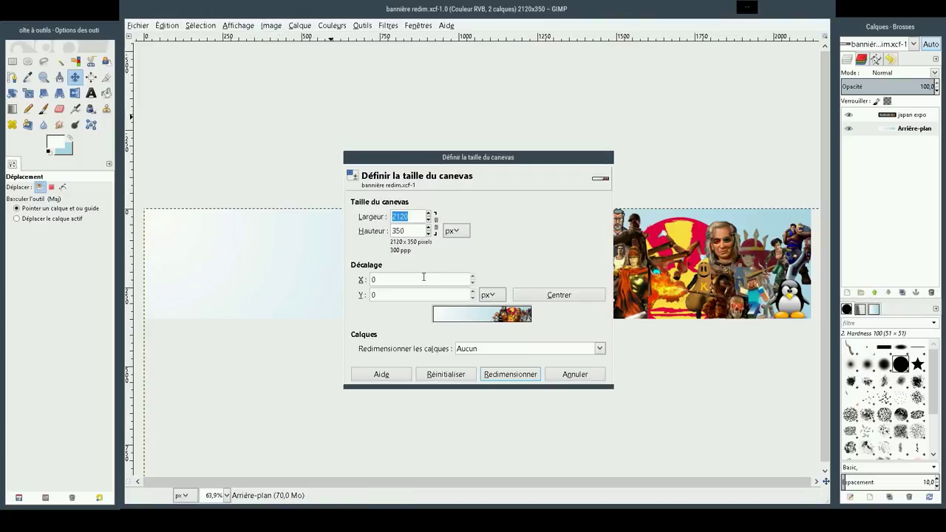
pyautogui.write('20')
pyautogui.write('48')
pyautogui.click(418, 232)
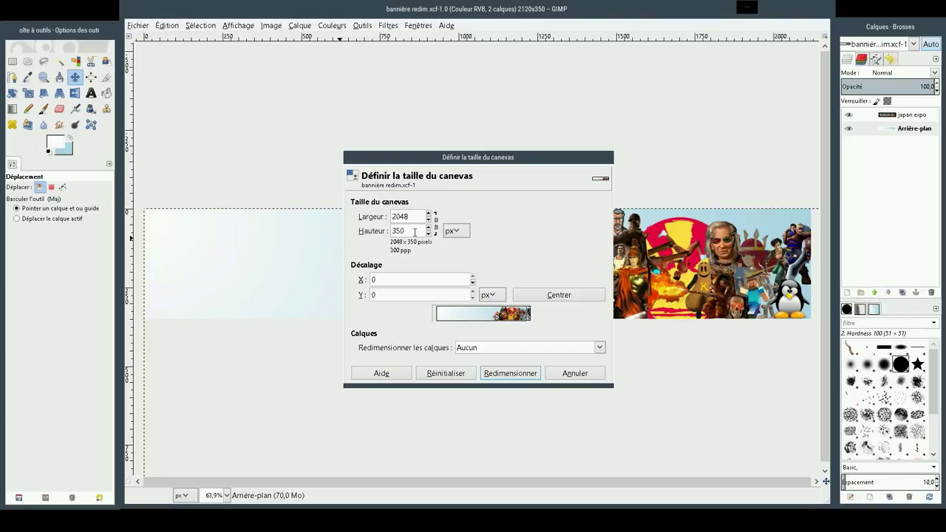
pyautogui.moveTo(415, 232); pyautogui.dragTo(364, 229)
pyautogui.write('115')
pyautogui.write('2')
pyautogui.press('Return')
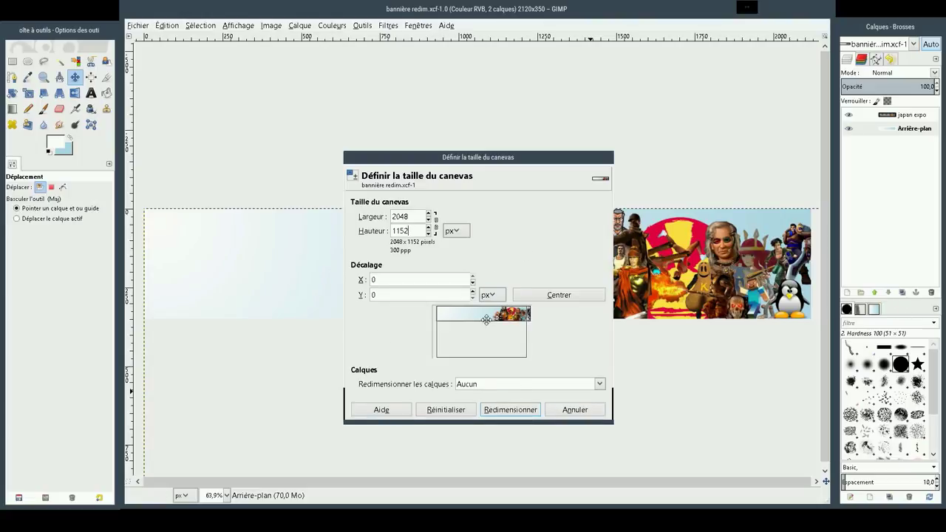
pyautogui.moveTo(487, 320); pyautogui.dragTo(418, 372)
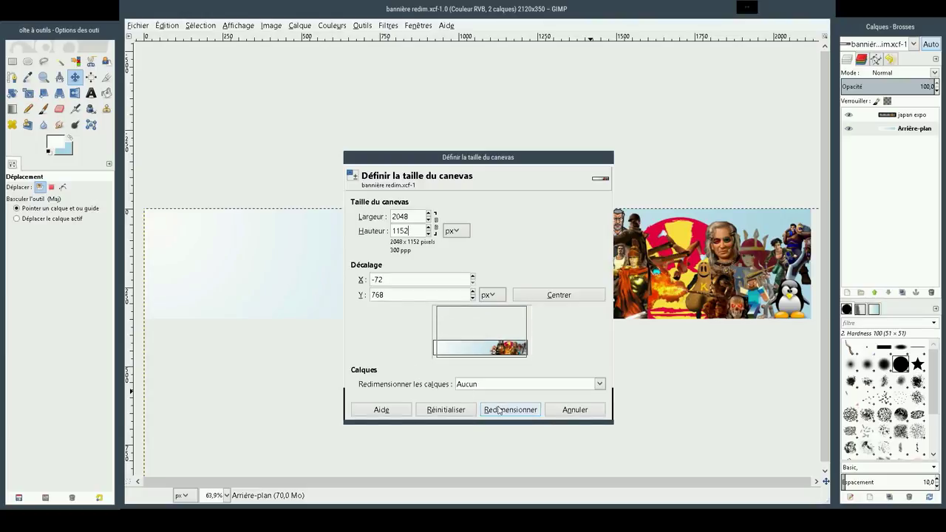
pyautogui.moveTo(486, 337); pyautogui.dragTo(490, 330)
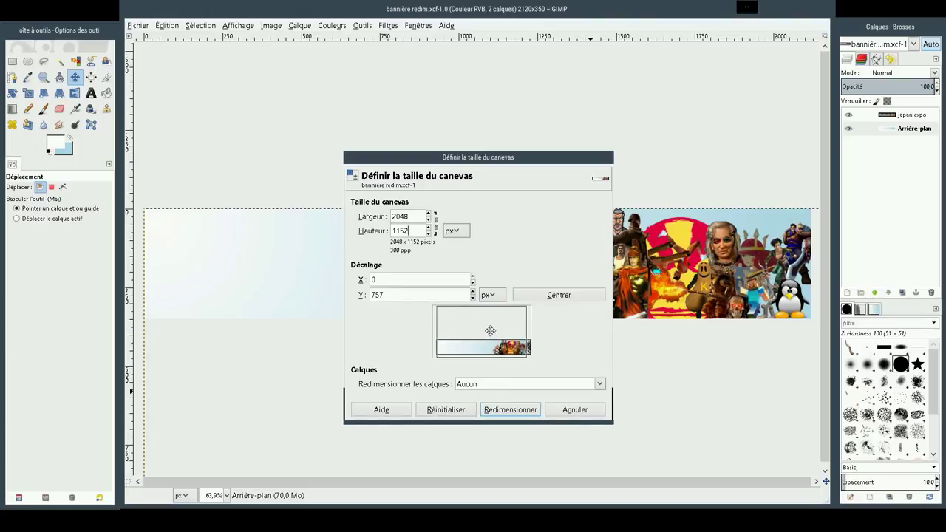
pyautogui.click(510, 410)
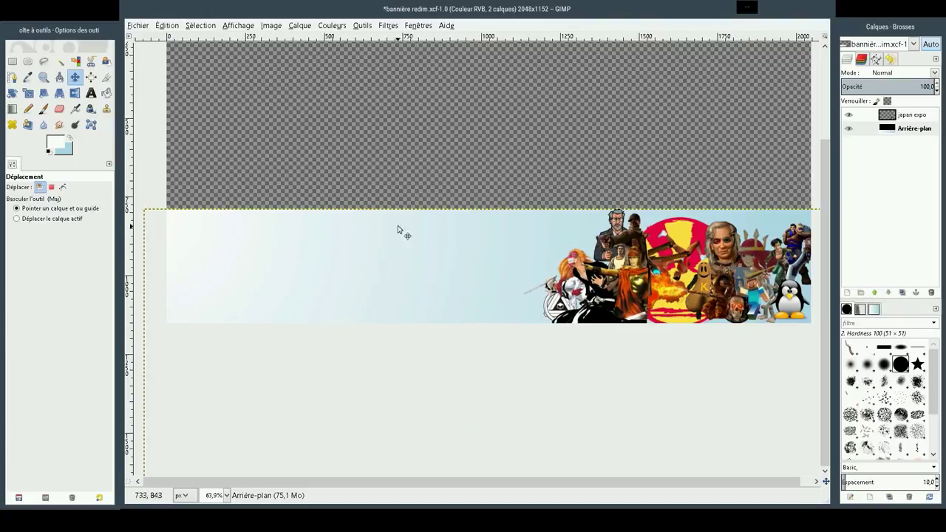
# Scale the japan expo layer proportionally to about 2058×1091 px along the canvas bottom.
pyautogui.click(910, 115)
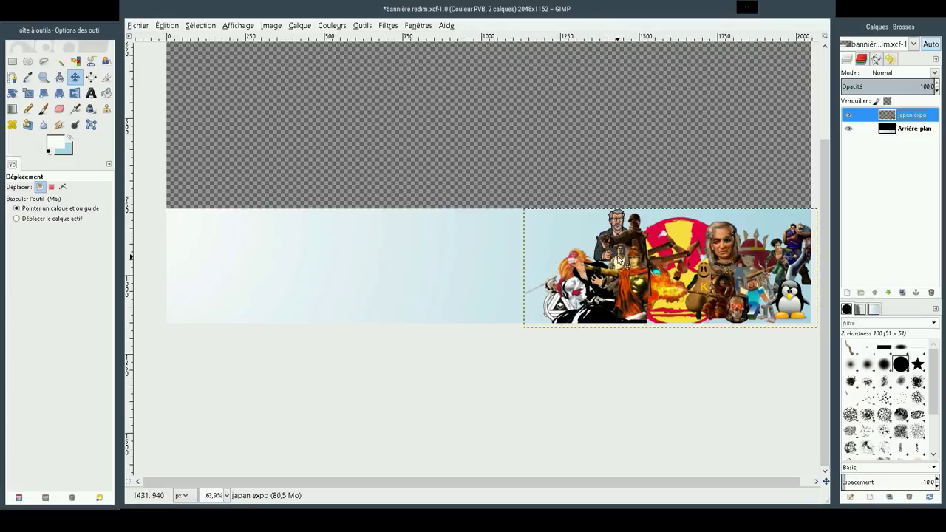
pyautogui.moveTo(617, 271); pyautogui.dragTo(618, 278)
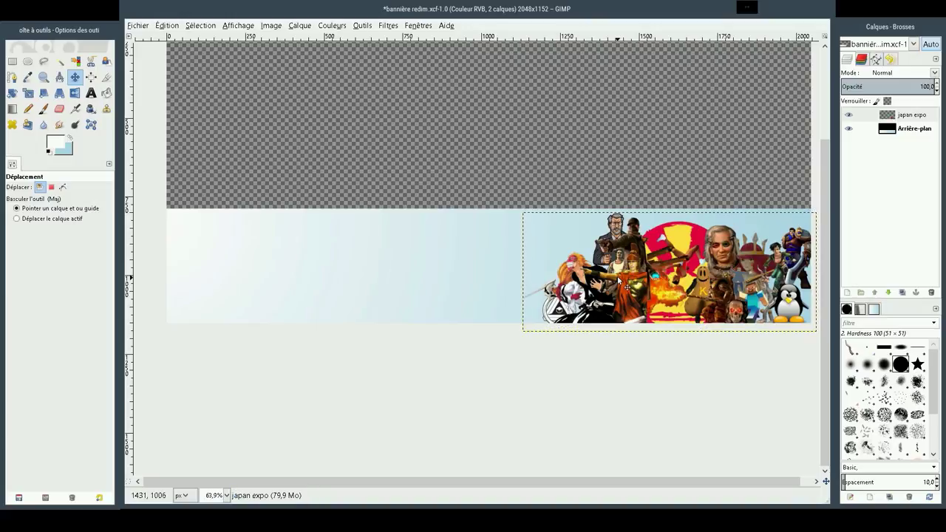
pyautogui.click(28, 92)
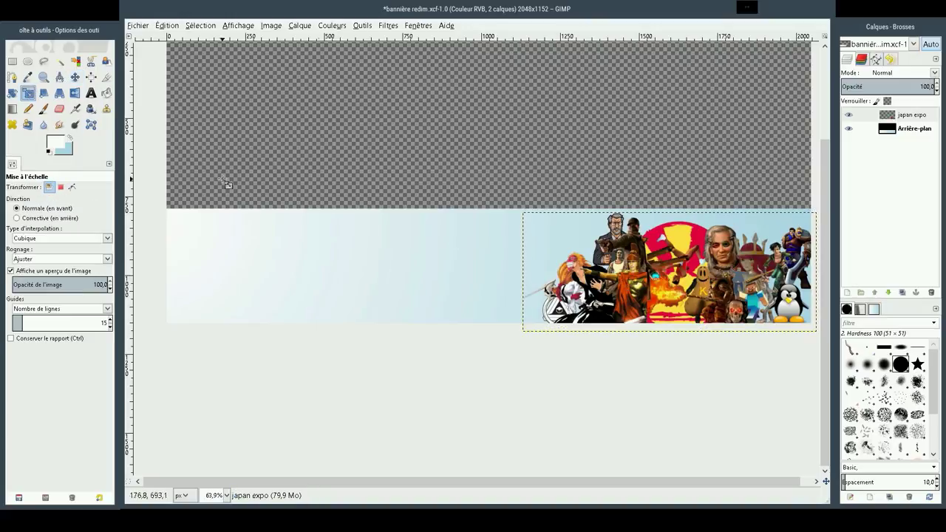
pyautogui.moveTo(553, 237)
pyautogui.mouseDown()
pyautogui.moveTo(397, 140)
pyautogui.moveTo(337, 86)
pyautogui.mouseUp()
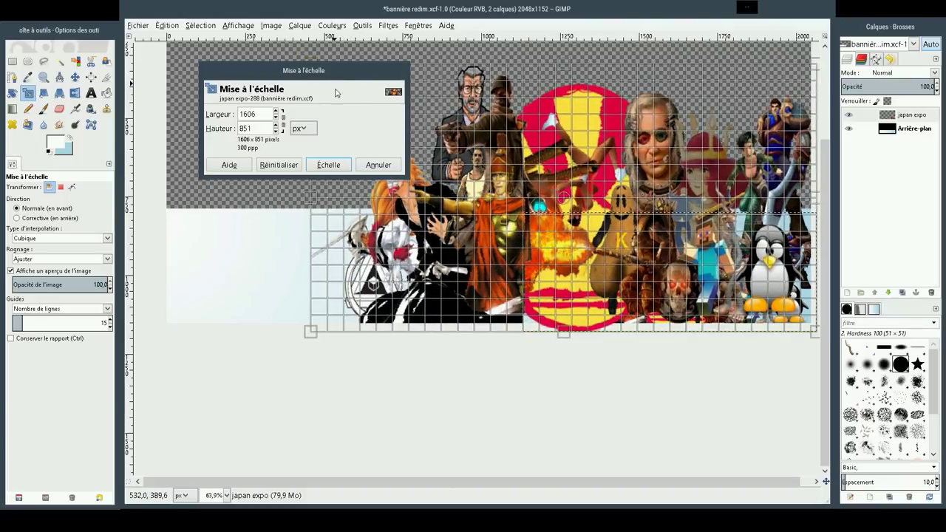
pyautogui.click(284, 118)
pyautogui.click(279, 164)
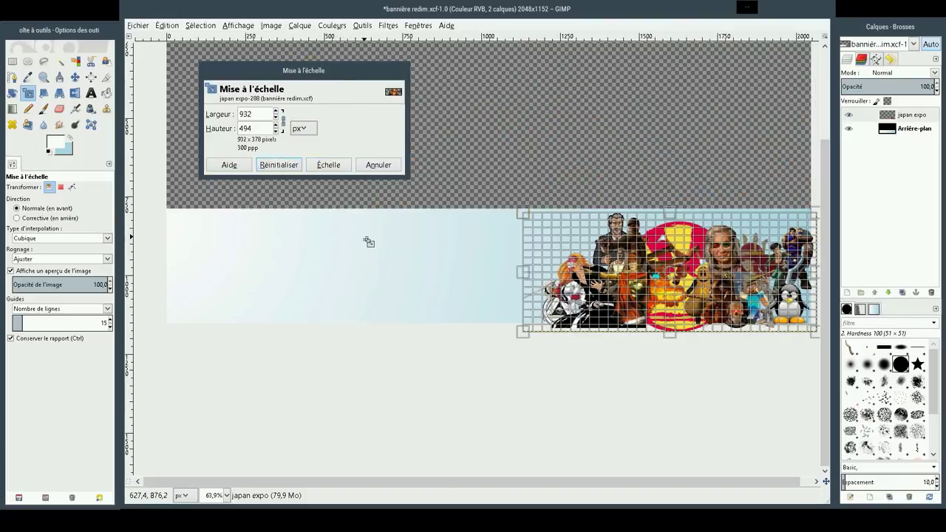
pyautogui.moveTo(522, 220); pyautogui.dragTo(224, 74)
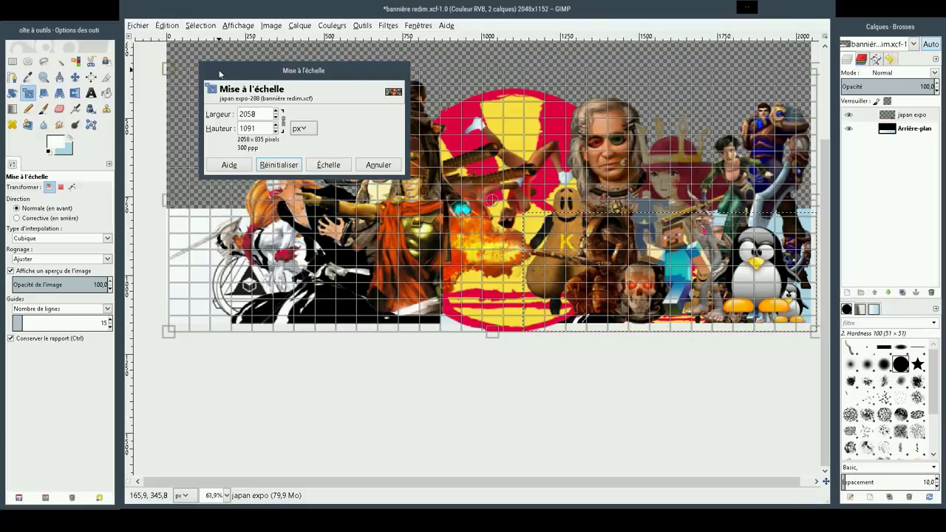
pyautogui.click(330, 164)
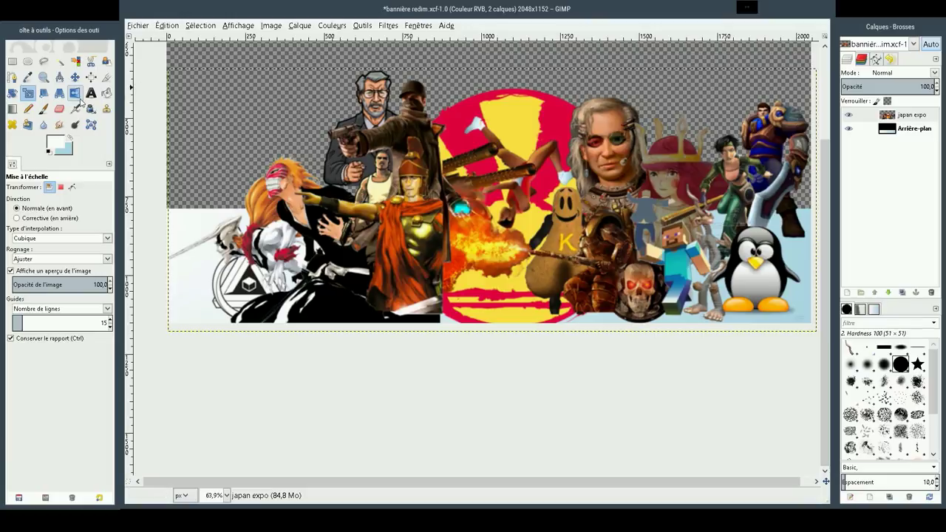
# Draw a light-blue radial gradient on the Arrière-plan layer instead of the collage.
pyautogui.click(13, 109)
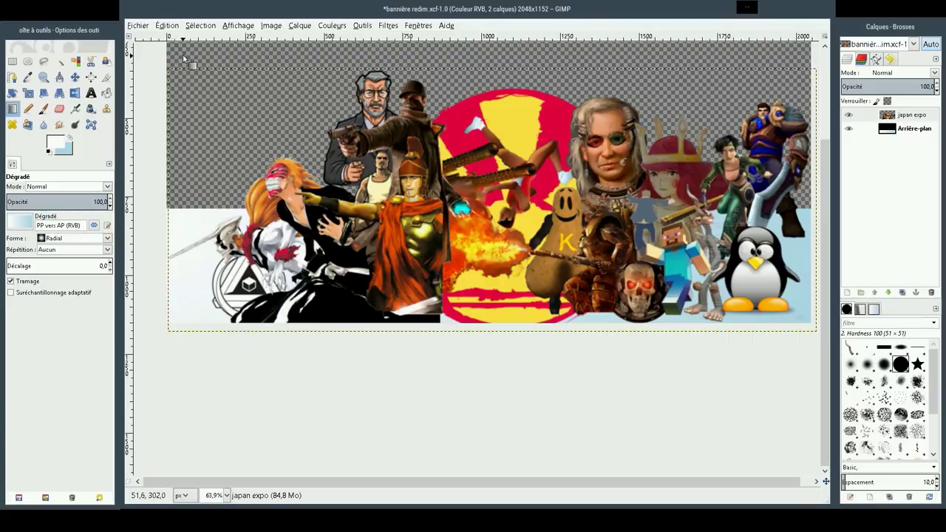
pyautogui.moveTo(183, 55); pyautogui.dragTo(802, 321)
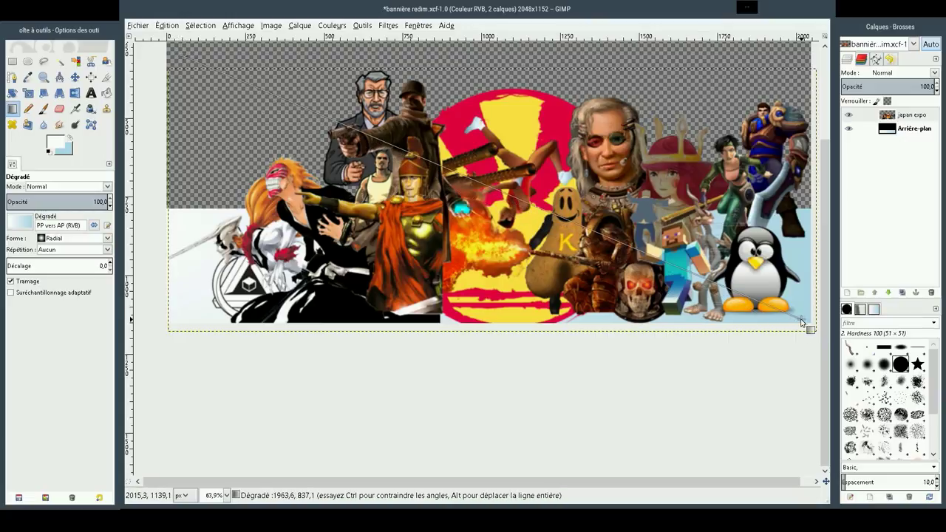
pyautogui.moveTo(802, 322); pyautogui.dragTo(809, 325)
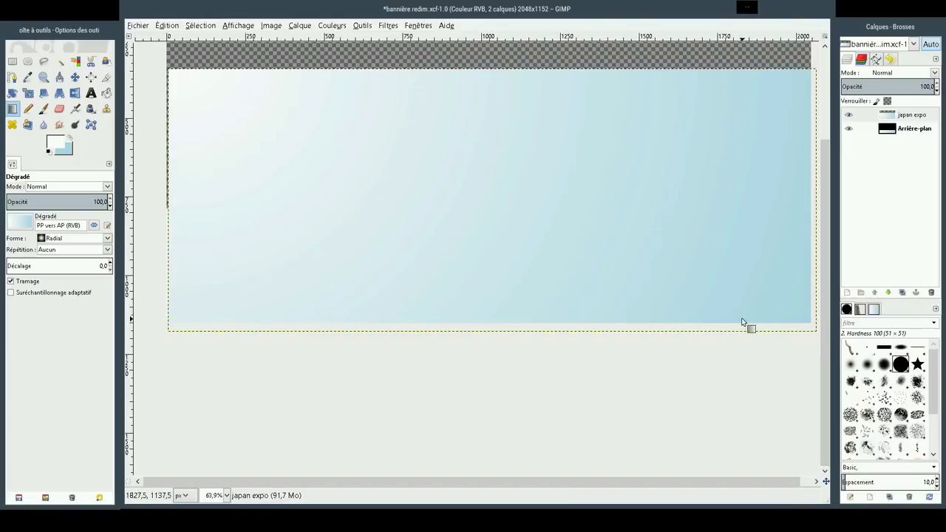
pyautogui.hotkey('ctrl', 'z')
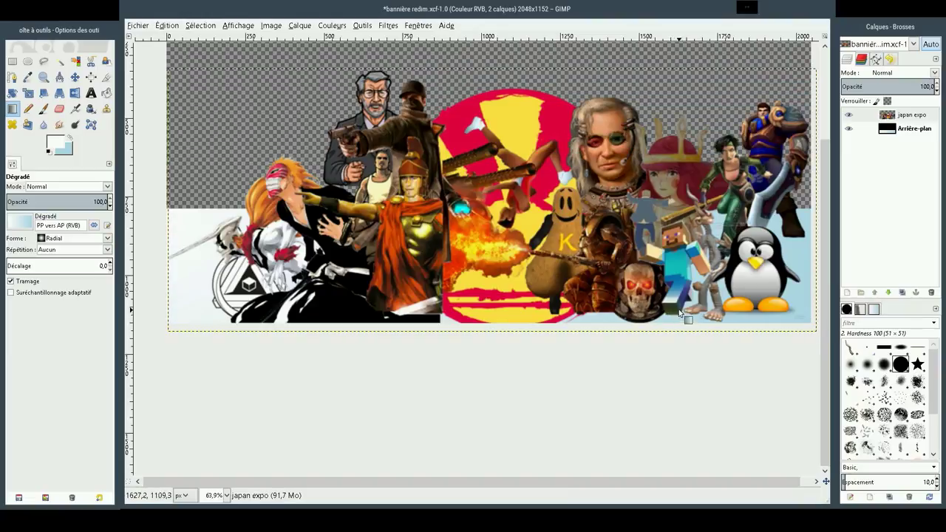
pyautogui.click(906, 129)
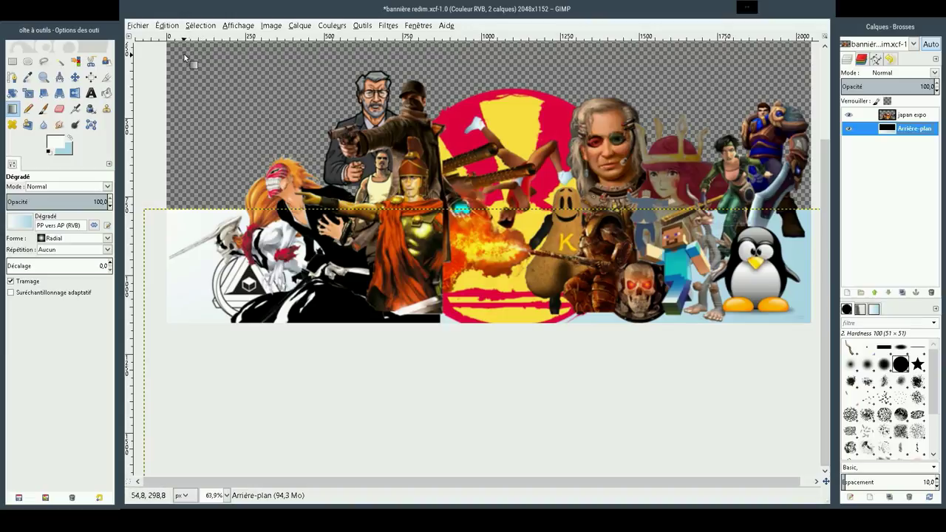
pyautogui.moveTo(182, 54); pyautogui.dragTo(805, 319)
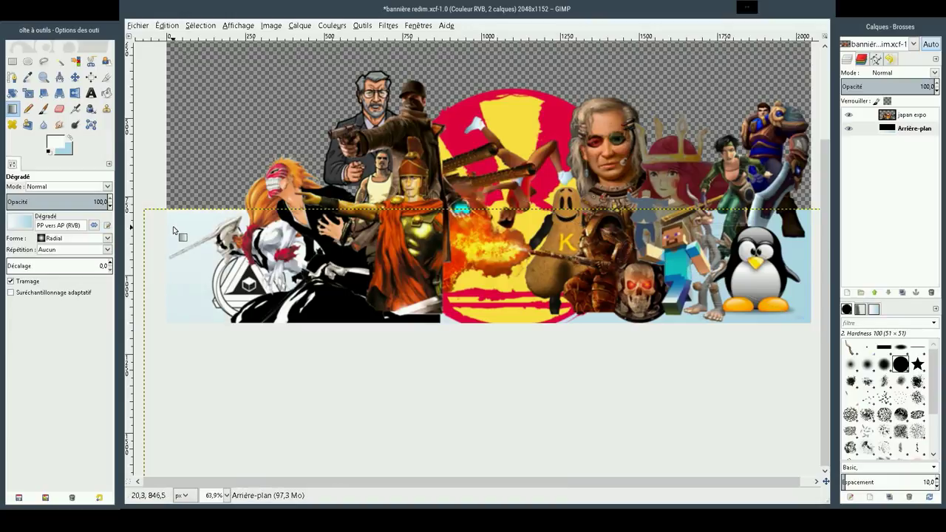
# Move the gradient background layer up behind the character collage.
pyautogui.press('m')
pyautogui.moveTo(182, 219); pyautogui.dragTo(182, 55)
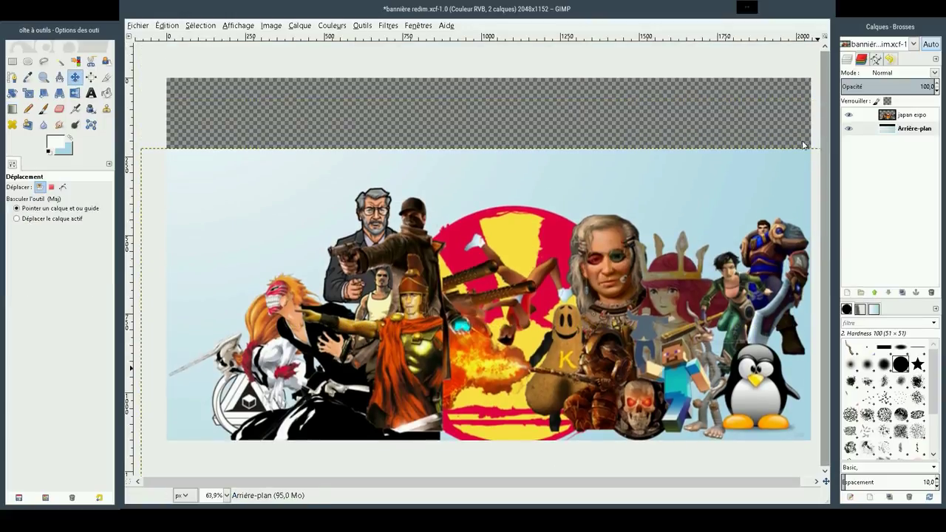
pyautogui.moveTo(825, 253); pyautogui.dragTo(805, 145)
pyautogui.moveTo(187, 247); pyautogui.dragTo(218, 172)
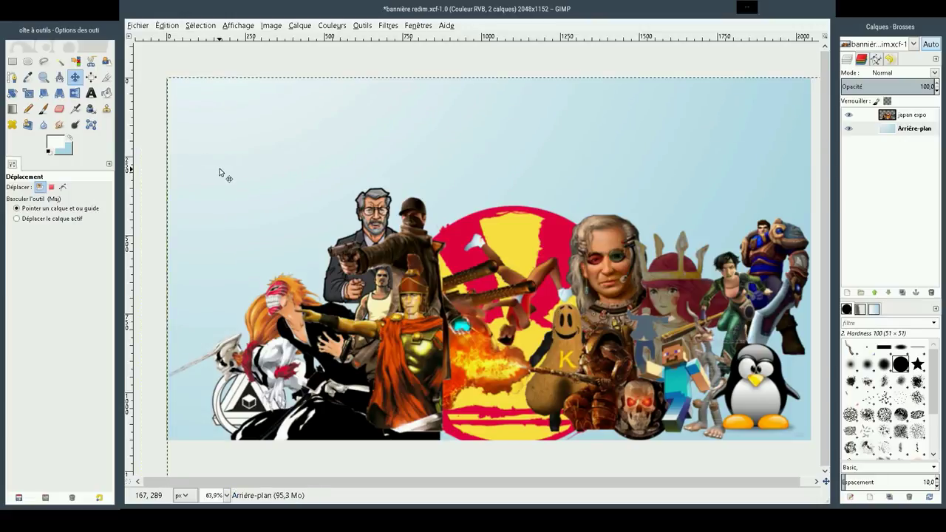
# Fit the background layer to the 2048×1152 image and redraw the radial gradient corner to corner.
pyautogui.click(296, 26)
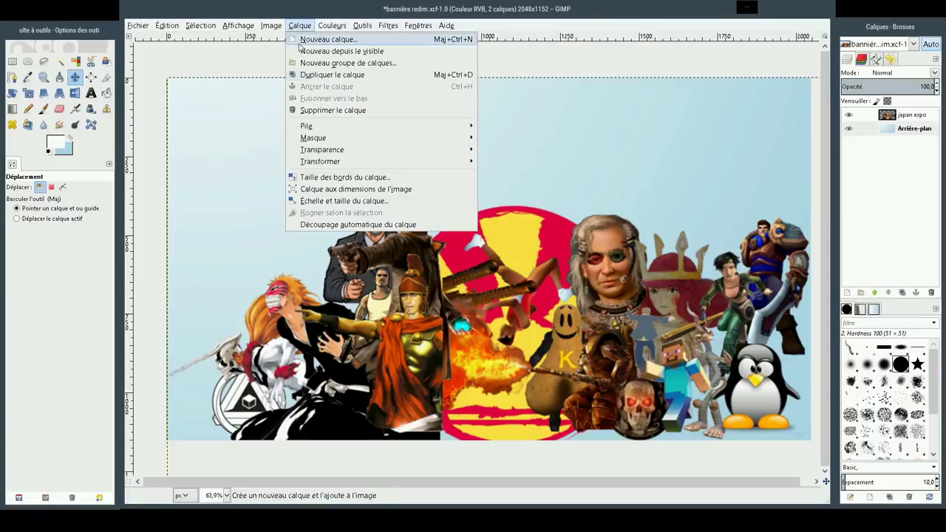
pyautogui.click(334, 190)
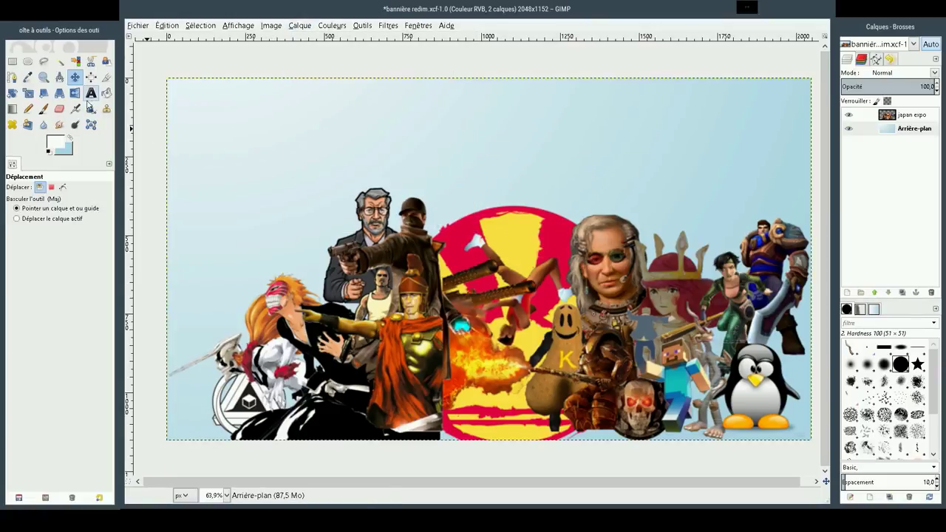
pyautogui.click(13, 108)
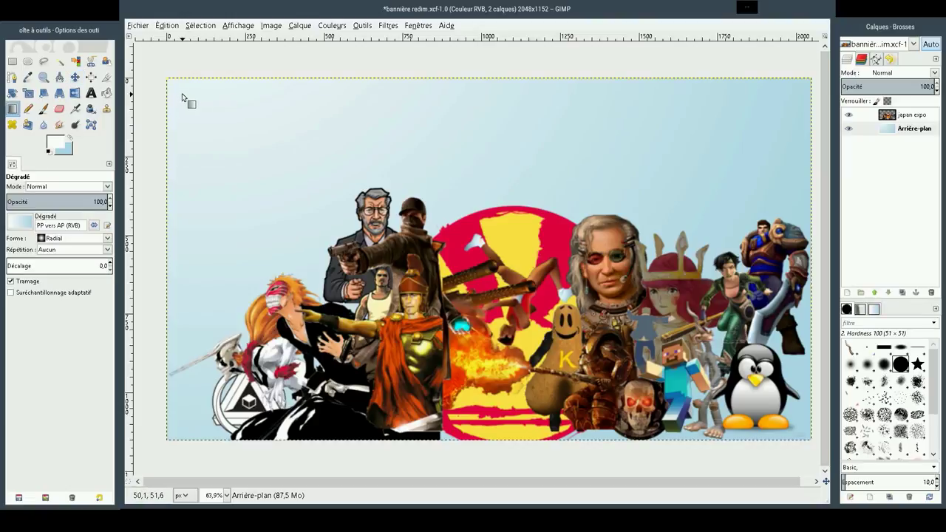
pyautogui.moveTo(182, 95); pyautogui.dragTo(808, 438)
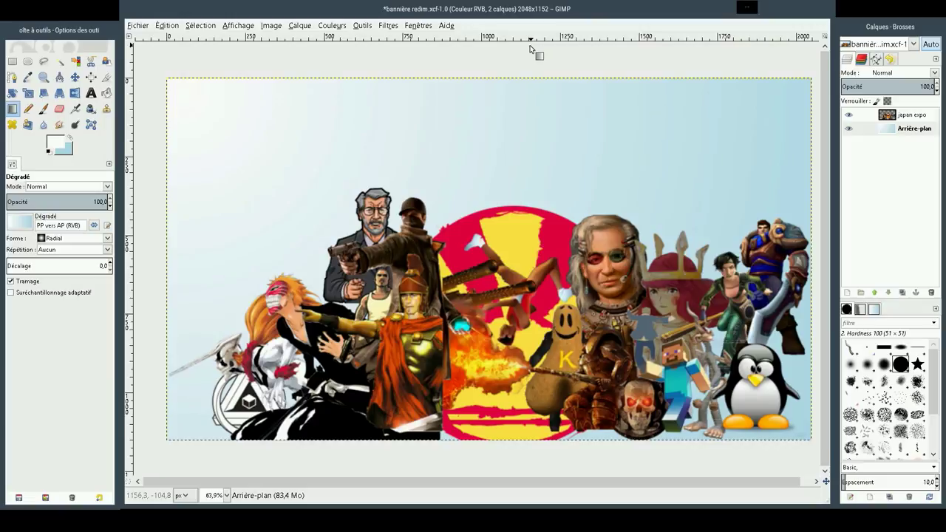
# Shift the japan expo collage slightly down and to the right.
pyautogui.click(75, 77)
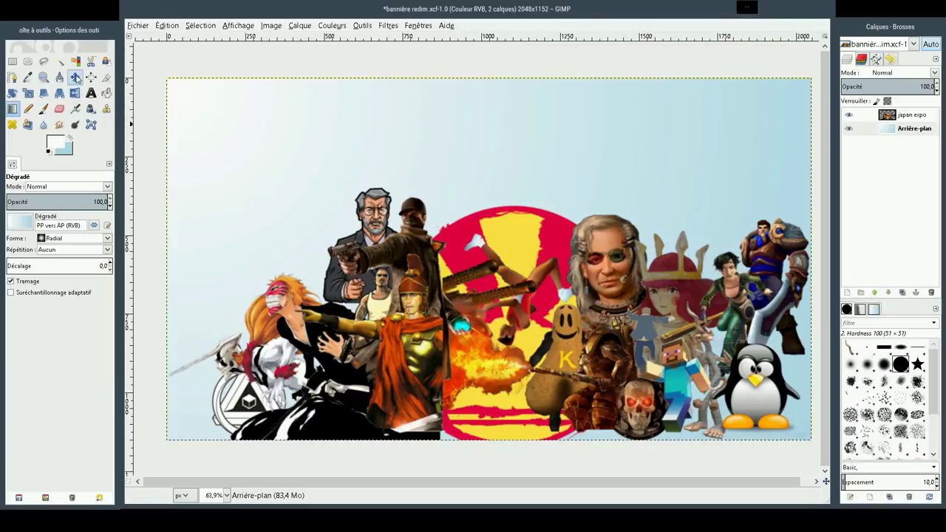
pyautogui.moveTo(507, 343); pyautogui.dragTo(516, 355)
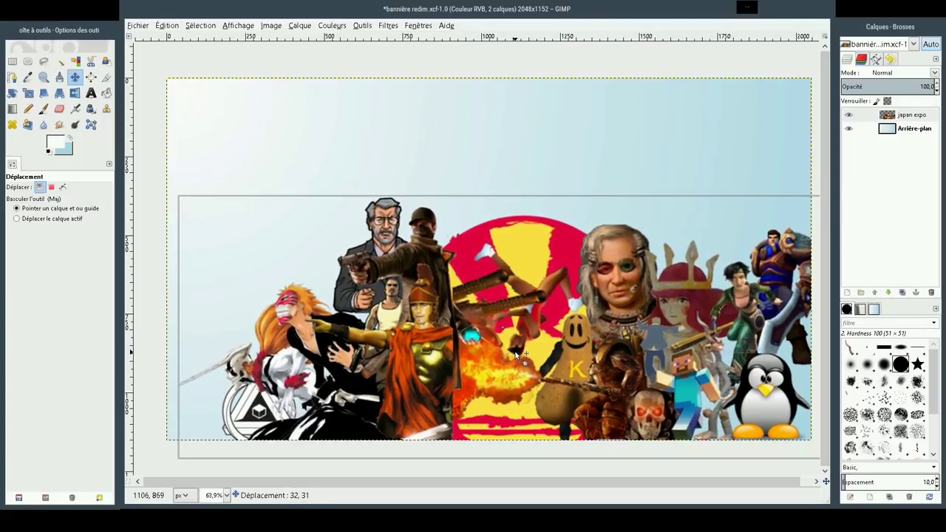
pyautogui.moveTo(516, 355); pyautogui.dragTo(516, 355)
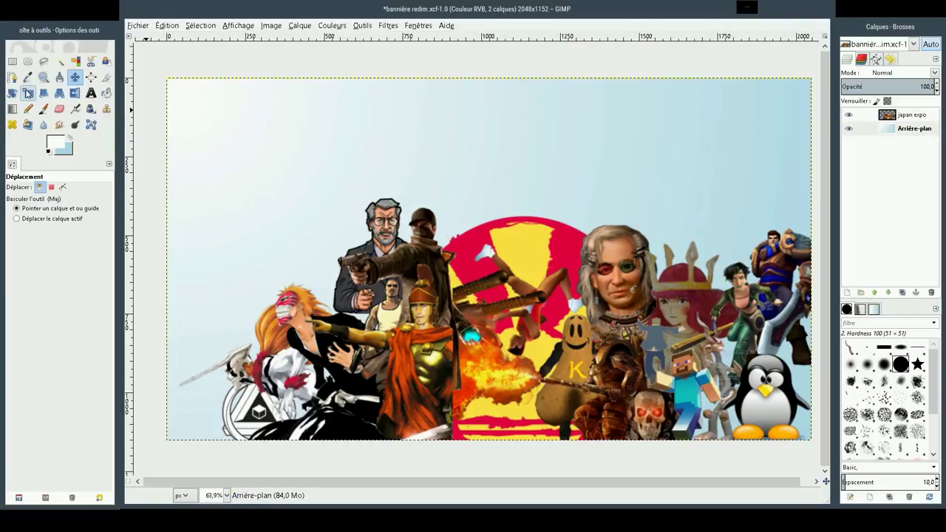
# Scale the japan expo collage to 2094×849 px across the banner width.
pyautogui.click(28, 93)
pyautogui.click(343, 232)
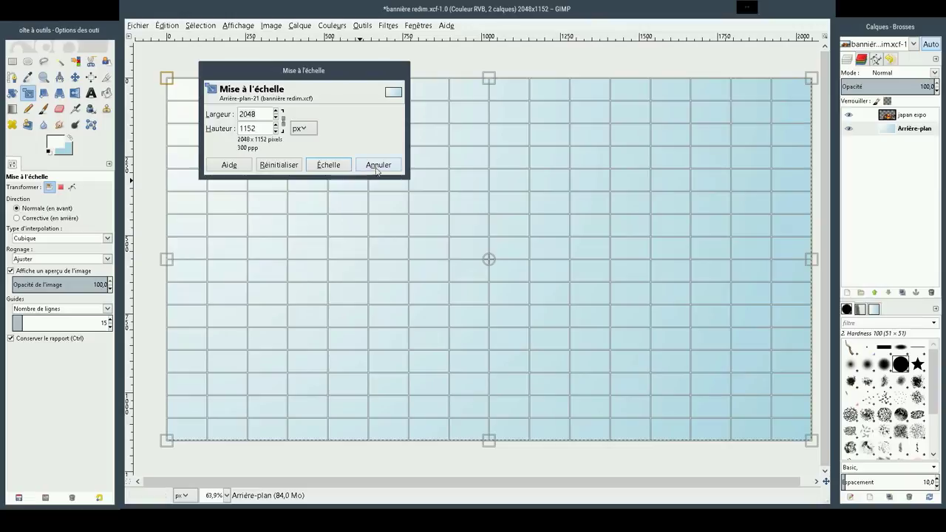
pyautogui.click(378, 164)
pyautogui.click(912, 114)
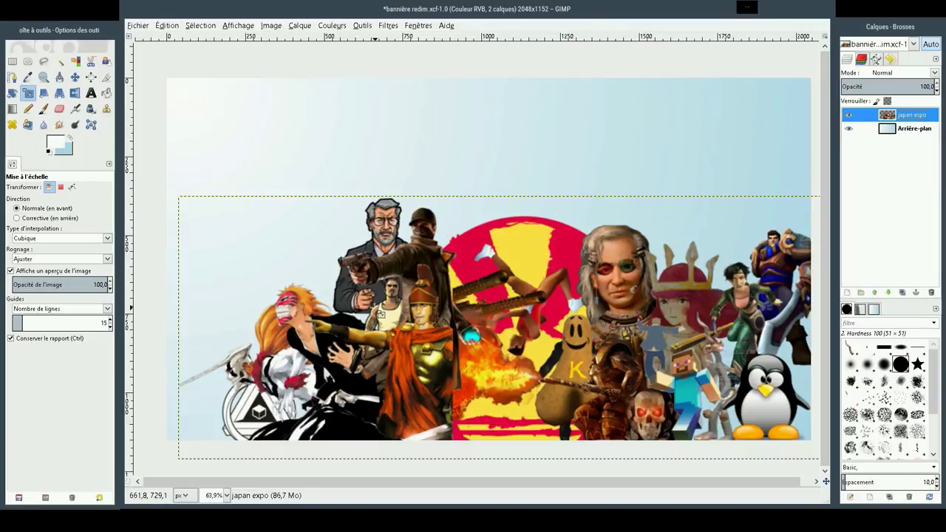
pyautogui.moveTo(190, 216)
pyautogui.mouseDown()
pyautogui.moveTo(179, 200)
pyautogui.moveTo(187, 205)
pyautogui.mouseUp()
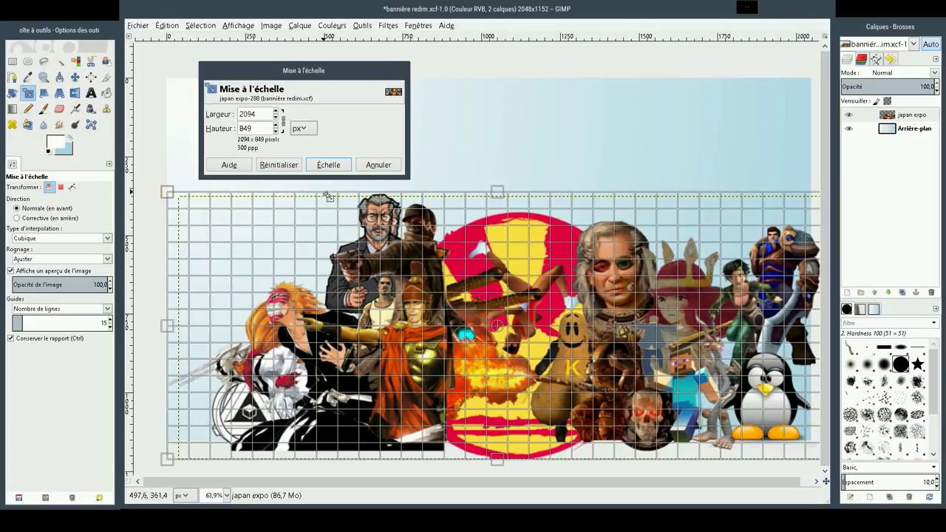
pyautogui.click(321, 165)
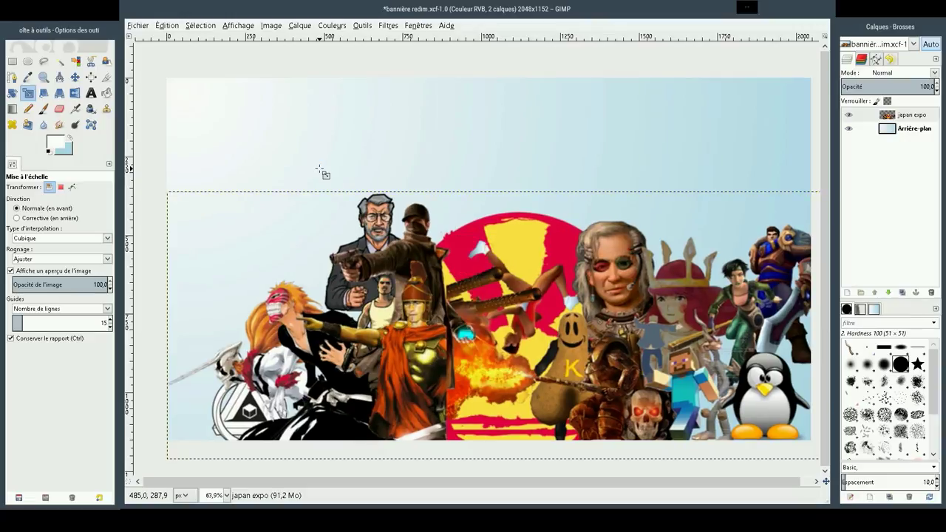
pyautogui.click(138, 25)
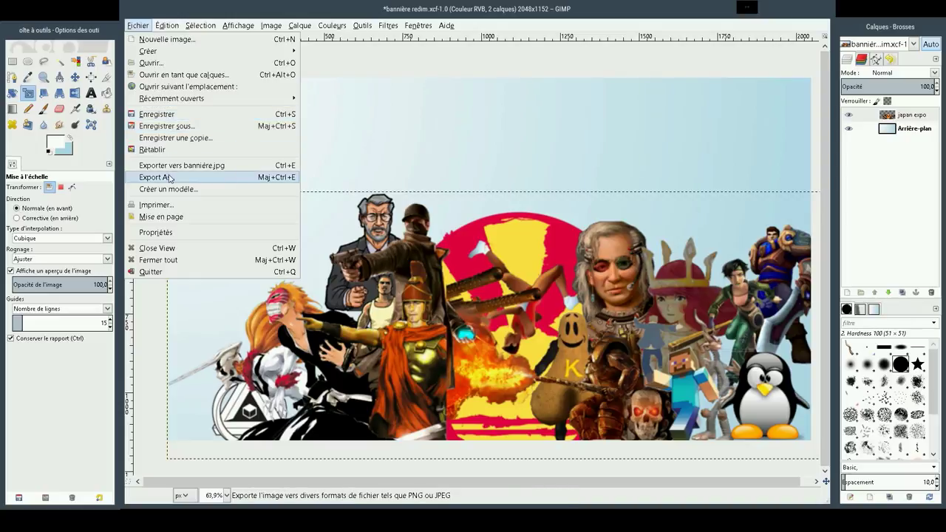
# Save the project as bannière redim.xcf and export it to bannière.jpg.
pyautogui.click(167, 114)
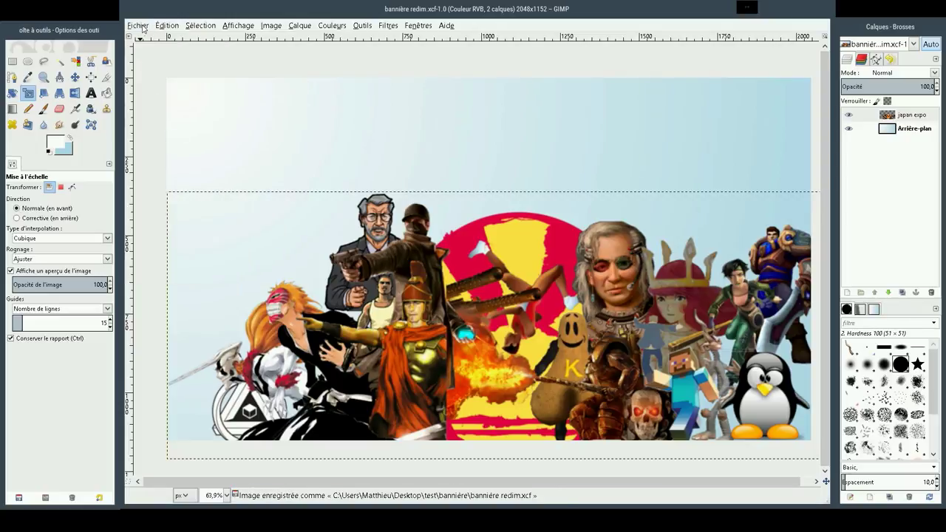
pyautogui.click(181, 165)
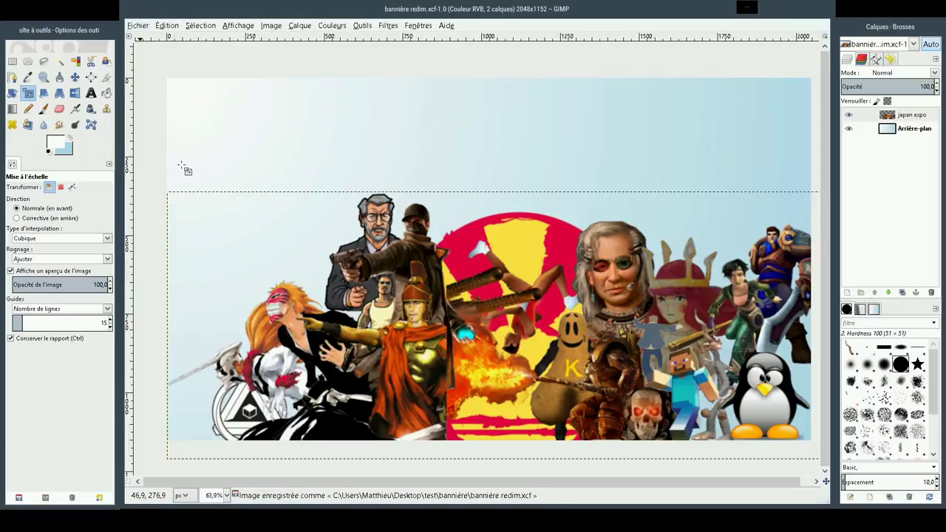
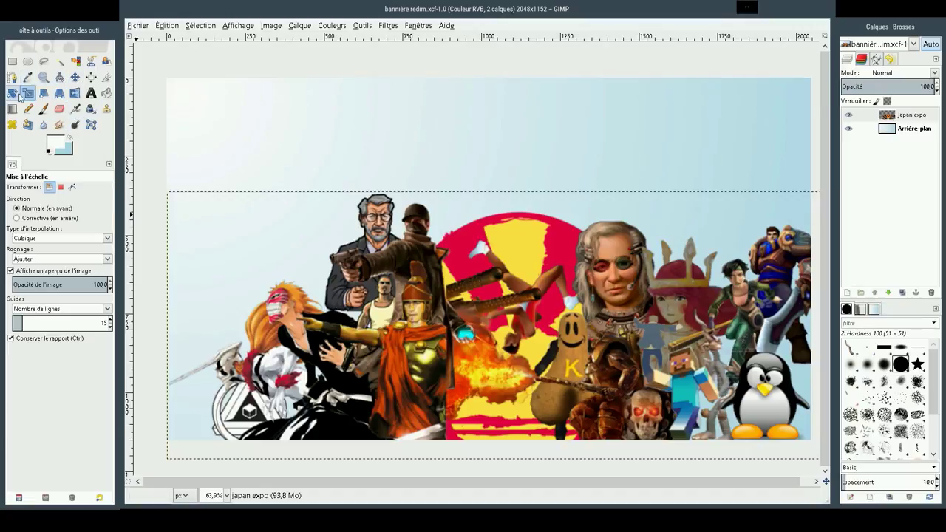
# Try resizing the japan expo collage preview to about 1127×457 and repositioning it.
pyautogui.moveTo(291, 396); pyautogui.dragTo(595, 252)
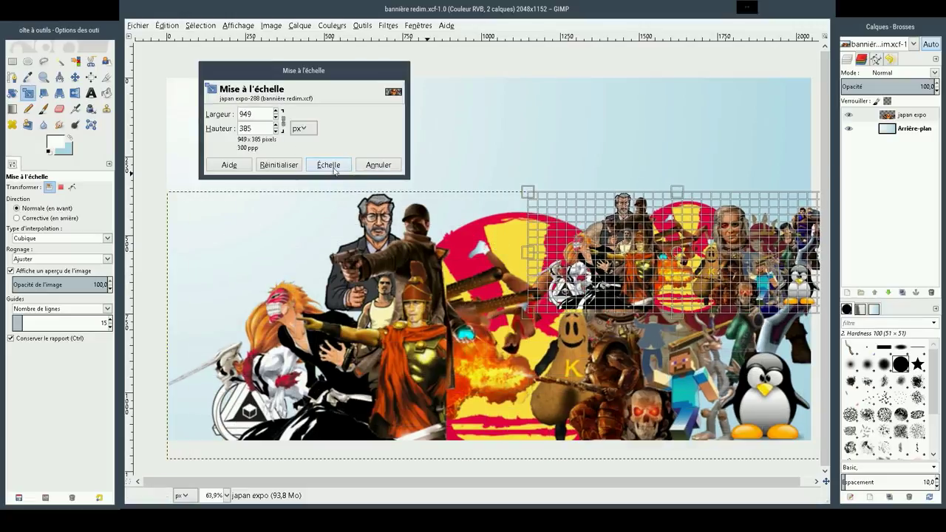
pyautogui.moveTo(529, 318); pyautogui.dragTo(209, 416)
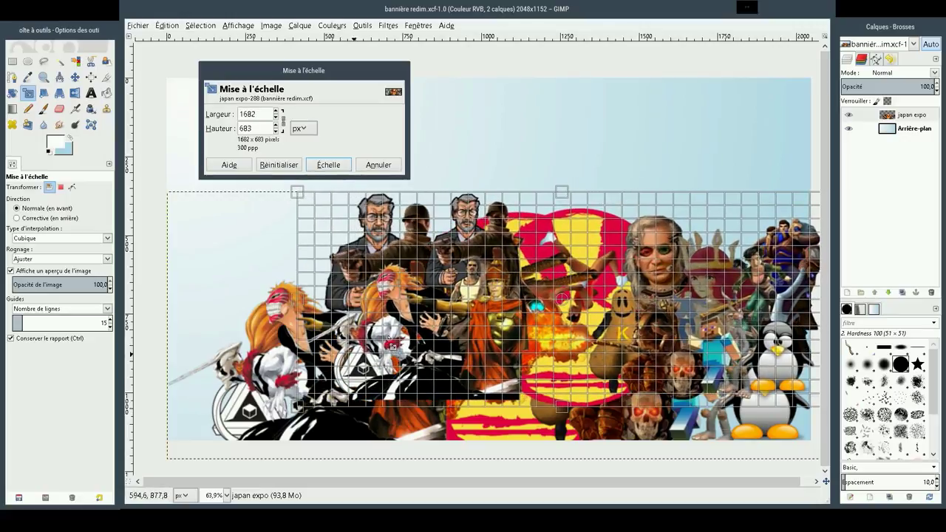
pyautogui.moveTo(564, 306); pyautogui.dragTo(553, 209)
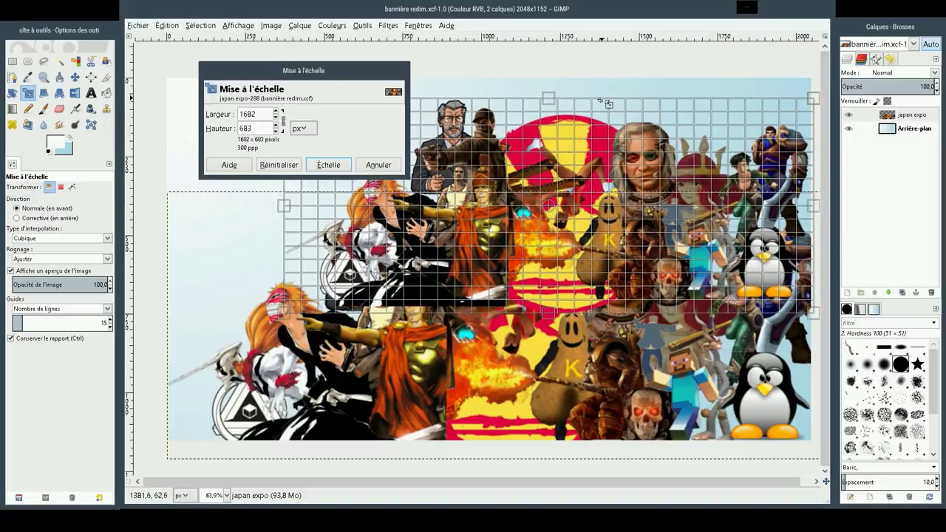
pyautogui.moveTo(549, 101); pyautogui.dragTo(549, 137)
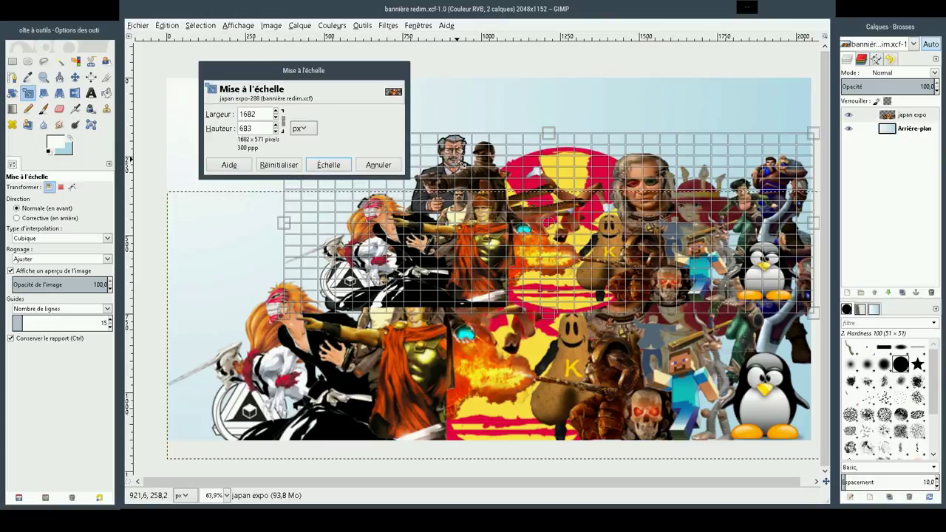
pyautogui.click(278, 165)
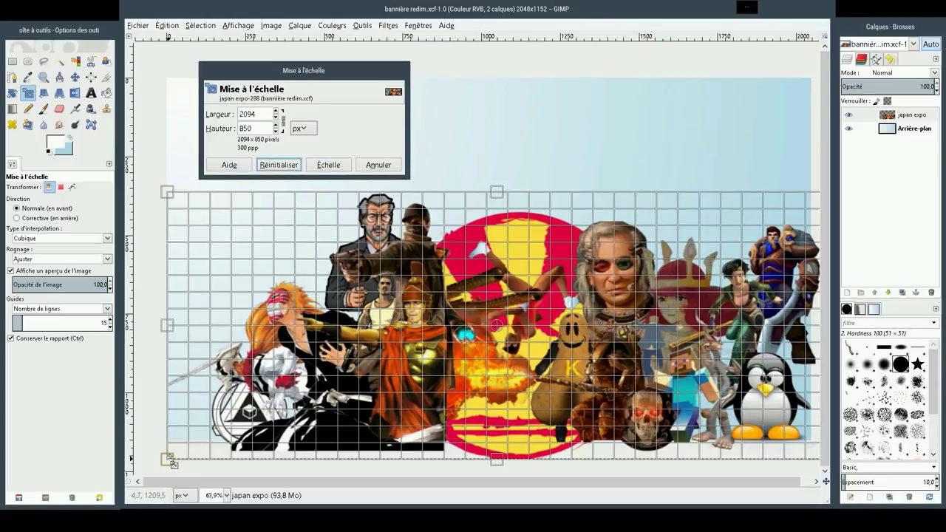
pyautogui.moveTo(185, 457); pyautogui.dragTo(351, 333)
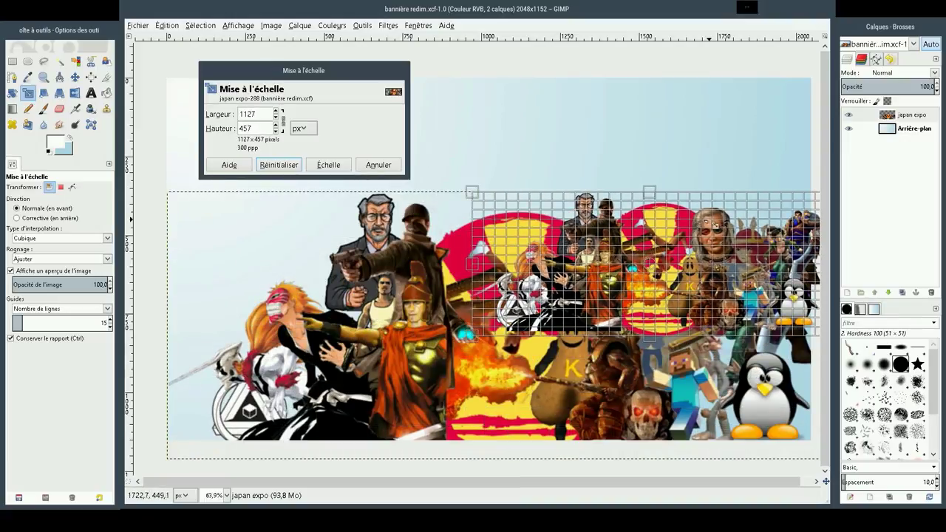
pyautogui.moveTo(642, 263)
pyautogui.mouseDown()
pyautogui.moveTo(549, 234)
pyautogui.moveTo(463, 243)
pyautogui.mouseUp()
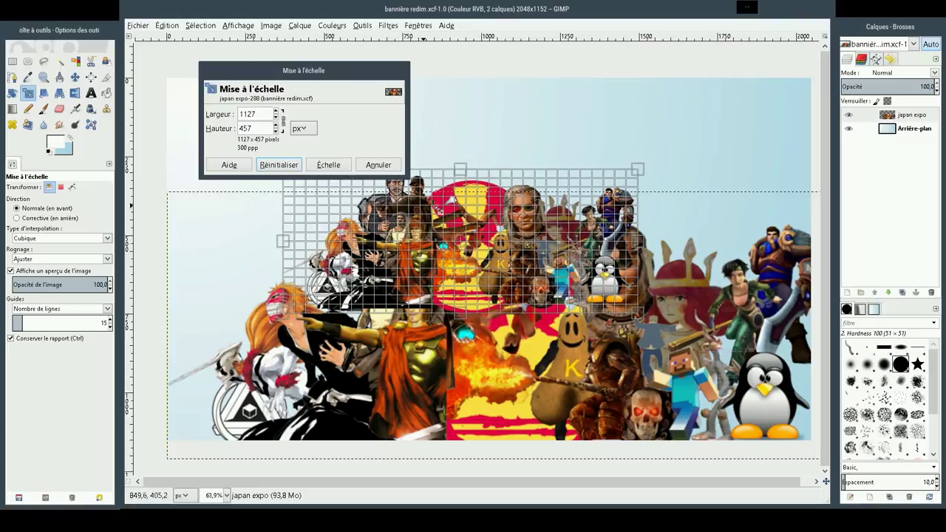
# Shrink the collage preview further and move it, then cancel the scaling at original size.
pyautogui.moveTo(281, 71); pyautogui.dragTo(128, 84)
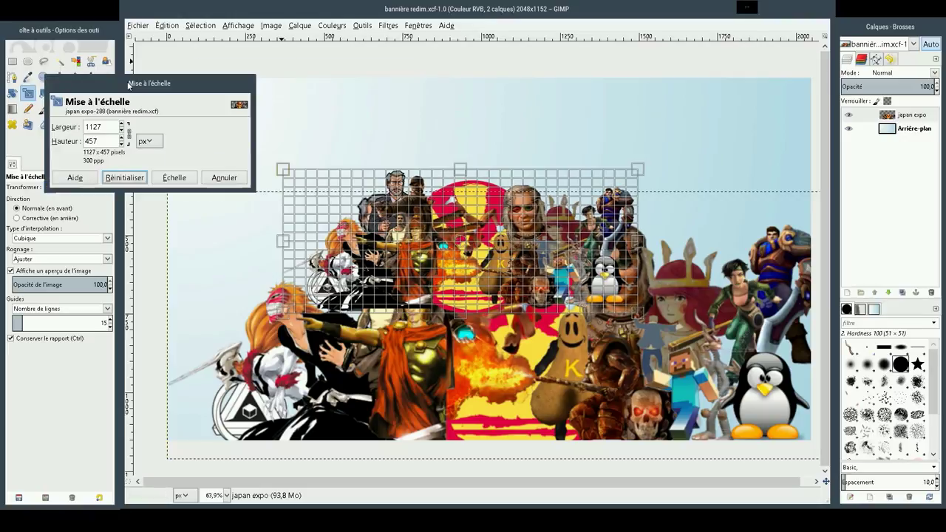
pyautogui.moveTo(277, 168); pyautogui.dragTo(293, 193)
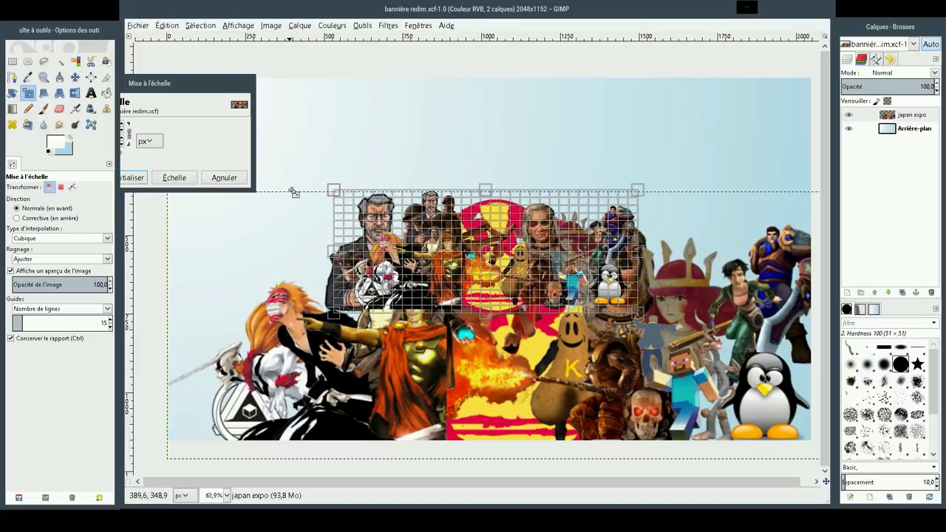
pyautogui.moveTo(298, 201); pyautogui.dragTo(376, 232)
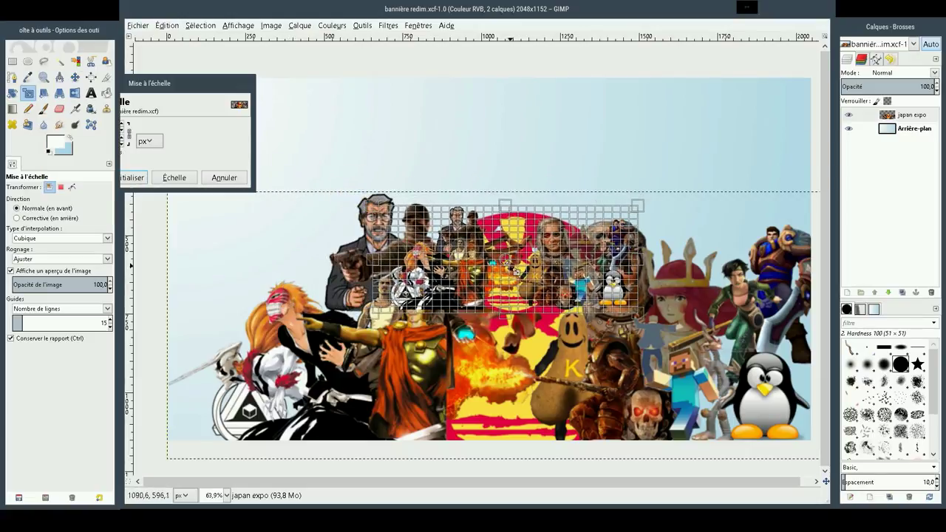
pyautogui.moveTo(510, 267); pyautogui.dragTo(418, 266)
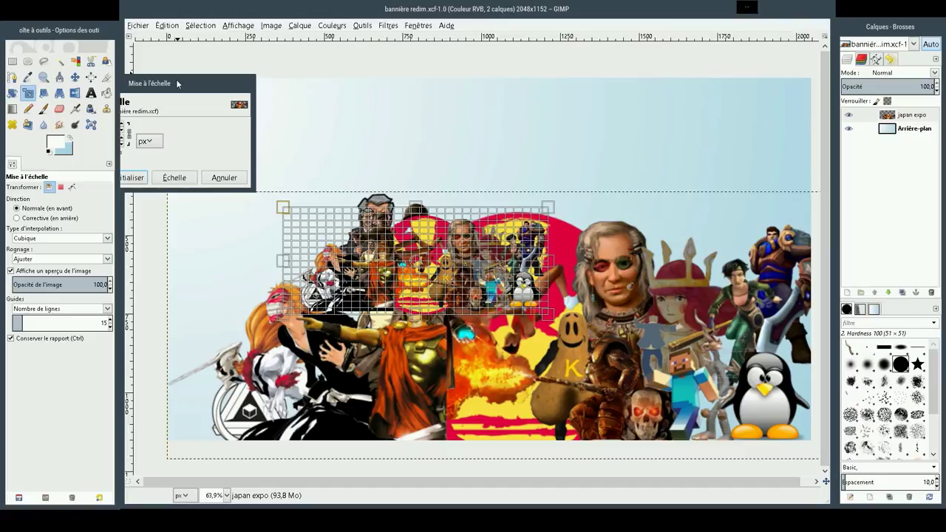
pyautogui.moveTo(178, 83); pyautogui.dragTo(456, 52)
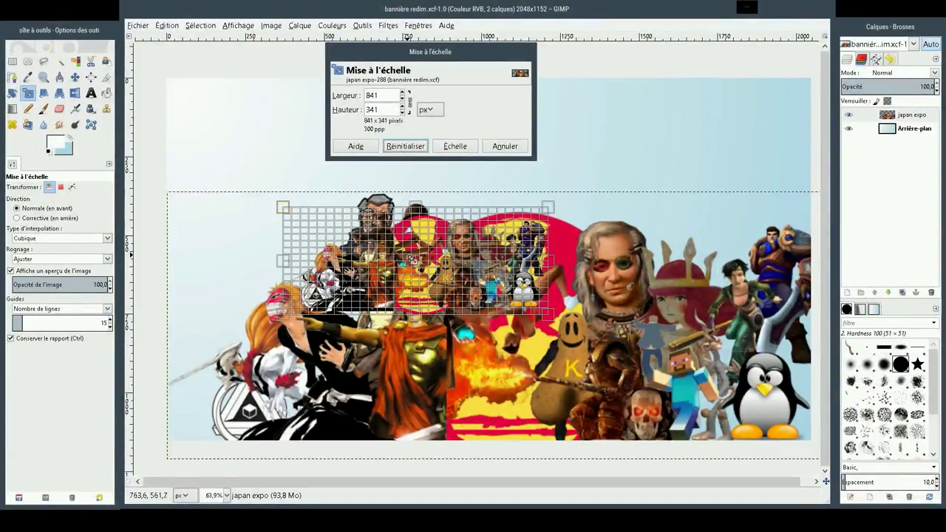
pyautogui.moveTo(417, 261); pyautogui.dragTo(674, 132)
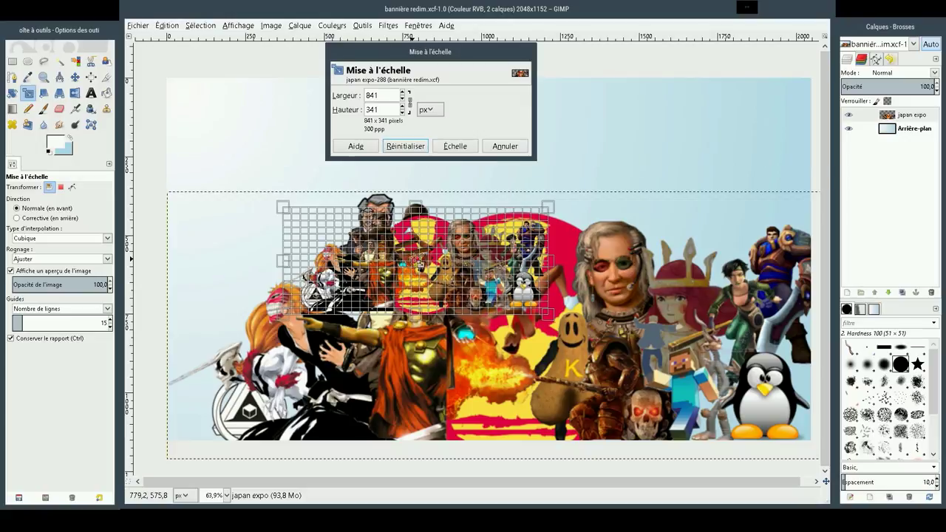
pyautogui.click(403, 147)
pyautogui.click(497, 147)
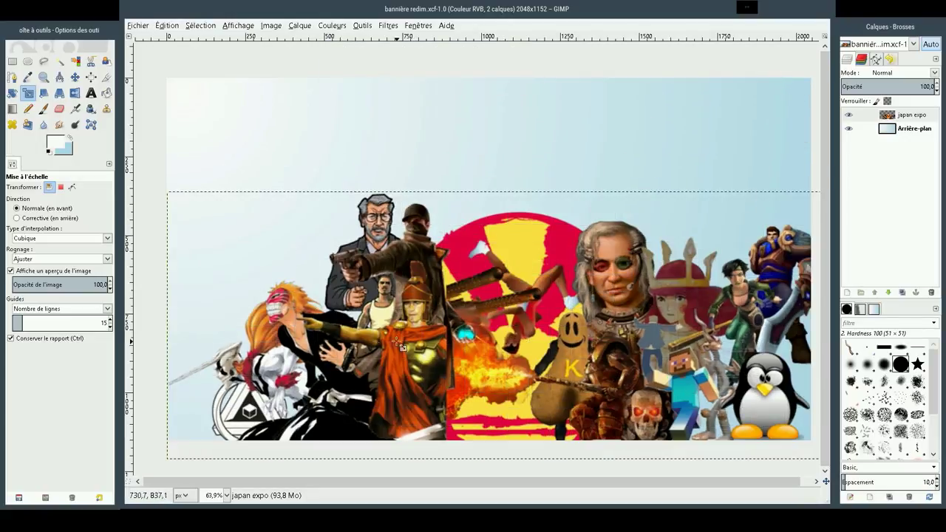
# Draw a rectangular selection of about 1326×339 over the upper middle characters.
pyautogui.click(12, 61)
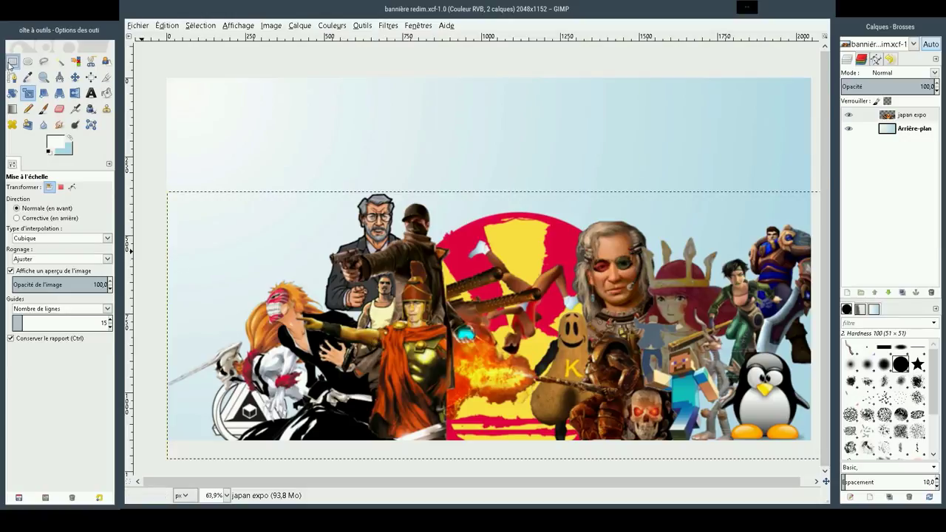
pyautogui.moveTo(286, 316); pyautogui.dragTo(700, 210)
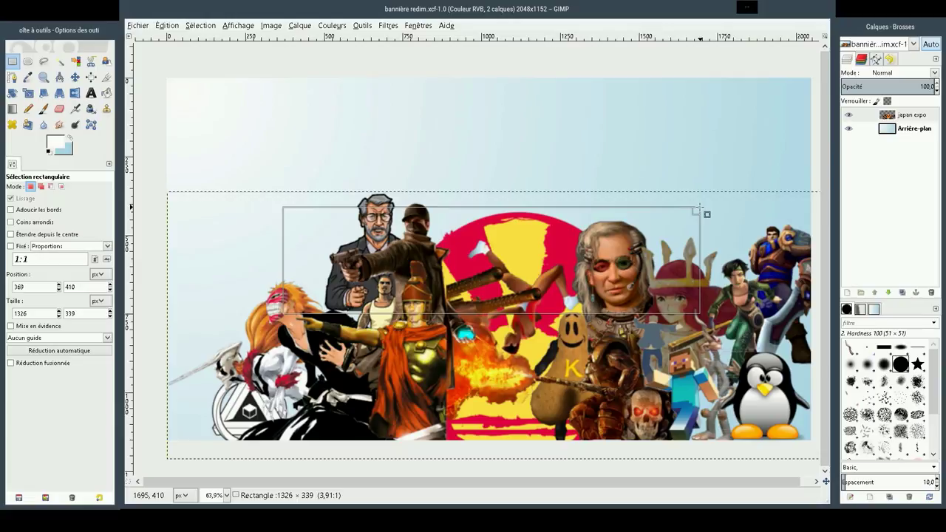
pyautogui.moveTo(700, 207); pyautogui.dragTo(700, 207)
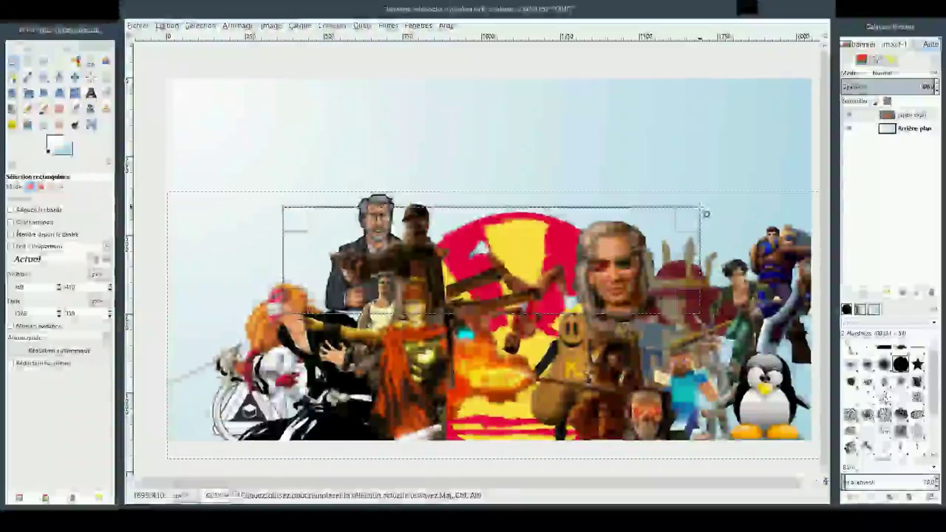
# Copy and paste the selected characters, making them a new layer, Calque Copié.
pyautogui.hotkey('ctrl', 'c')
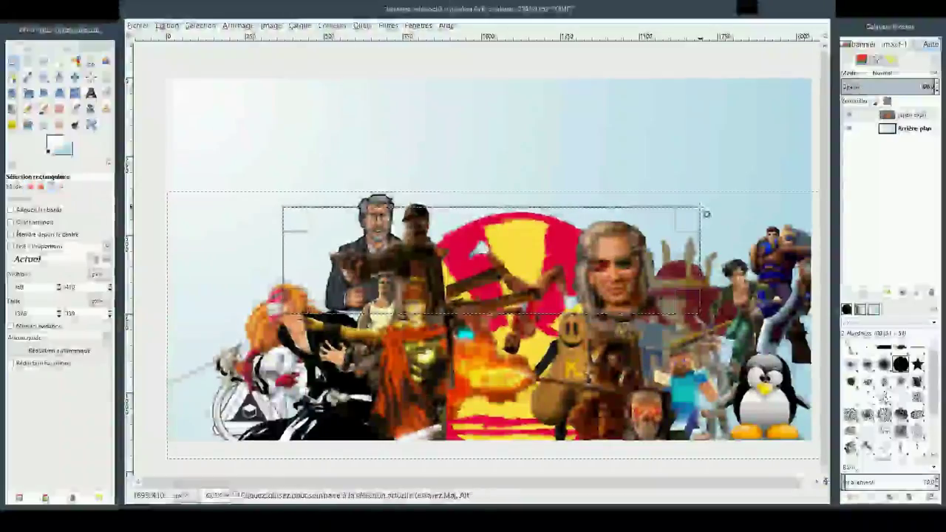
pyautogui.hotkey('ctrl', 'v')
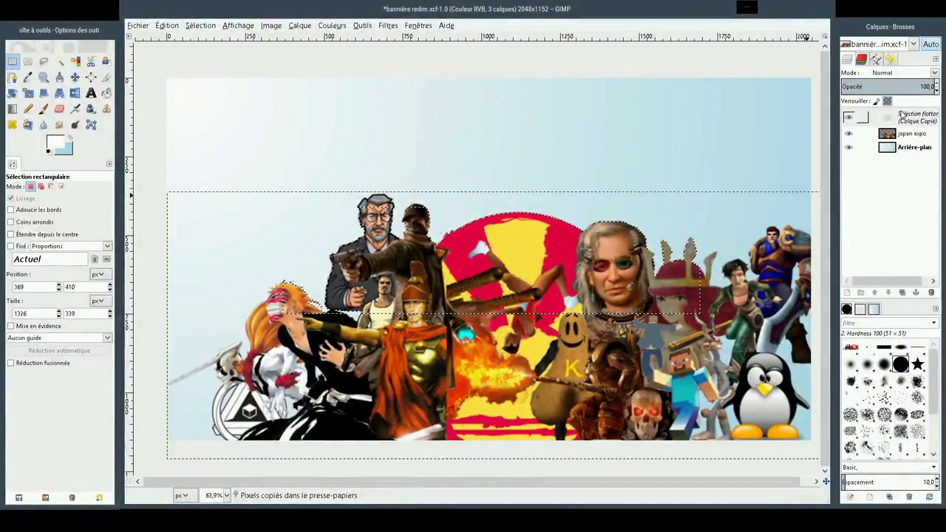
pyautogui.click(861, 126)
pyautogui.hotkey('shift', 'ctrl', 'n')
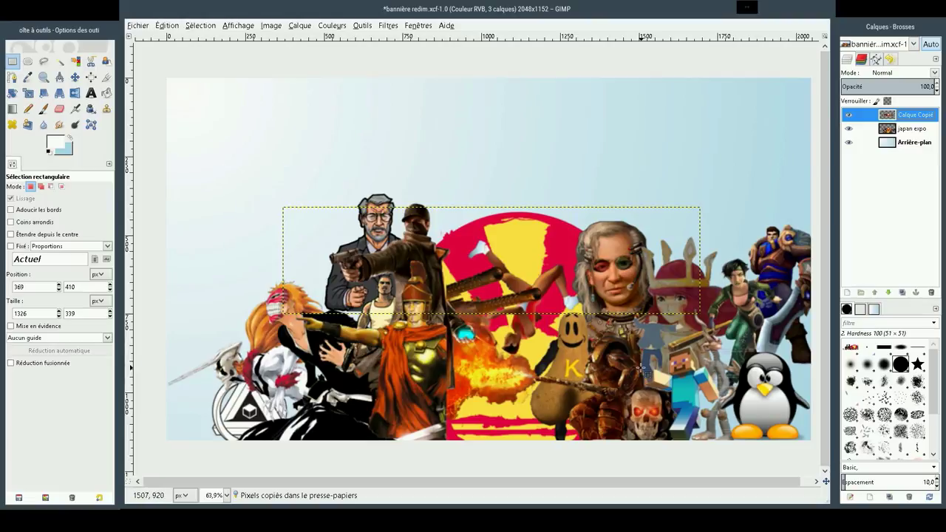
# Move the japan expo layer up and to the left.
pyautogui.click(908, 129)
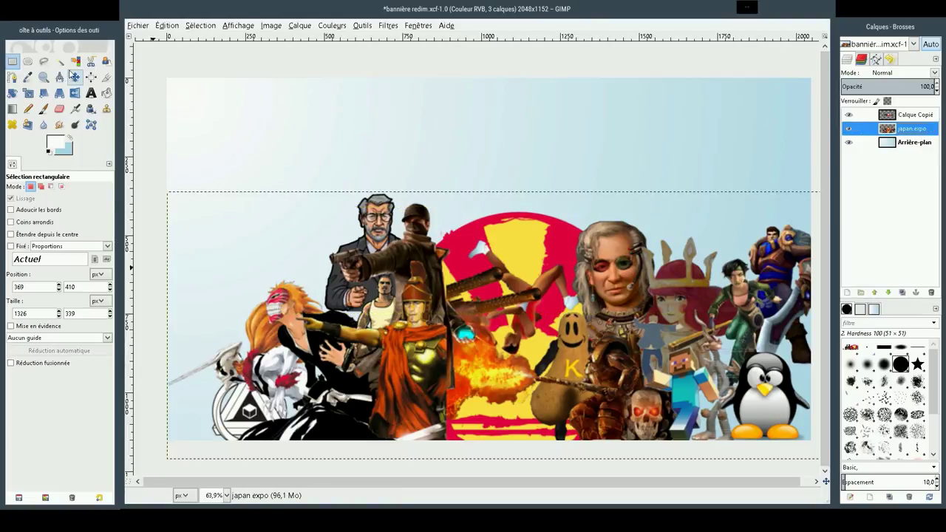
pyautogui.click(74, 77)
pyautogui.moveTo(361, 384)
pyautogui.mouseDown()
pyautogui.moveTo(327, 271)
pyautogui.moveTo(331, 292)
pyautogui.moveTo(359, 283)
pyautogui.moveTo(338, 276)
pyautogui.mouseUp()
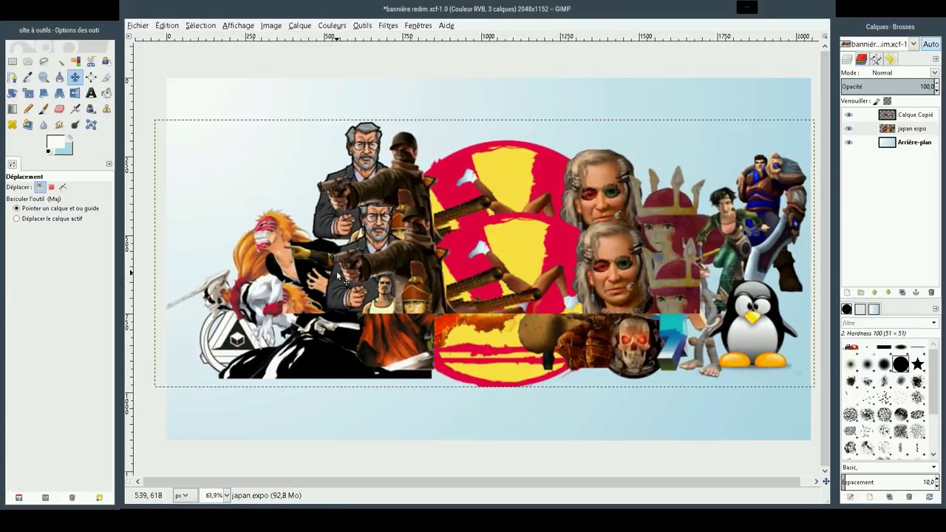
# Scale japan expo to 1323×537, centre it on the banner, and hide Calque Copié.
pyautogui.click(28, 92)
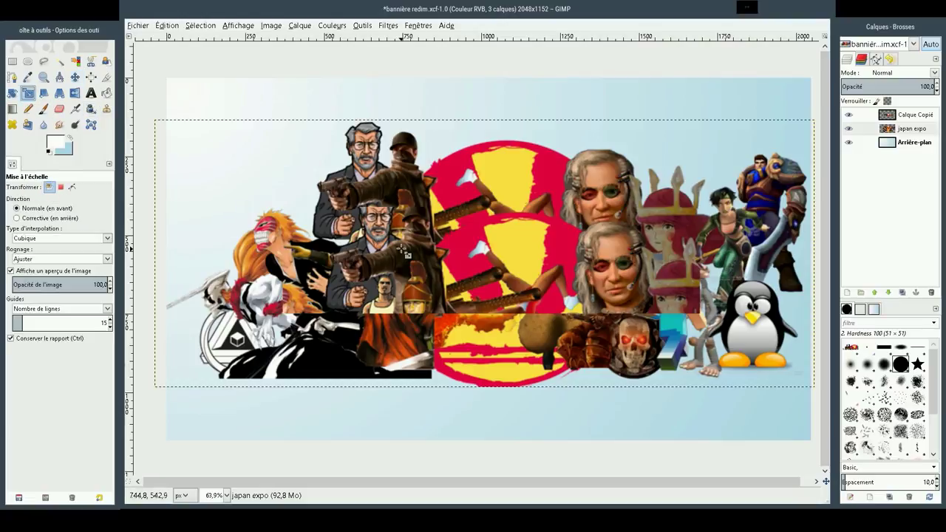
pyautogui.click(699, 366)
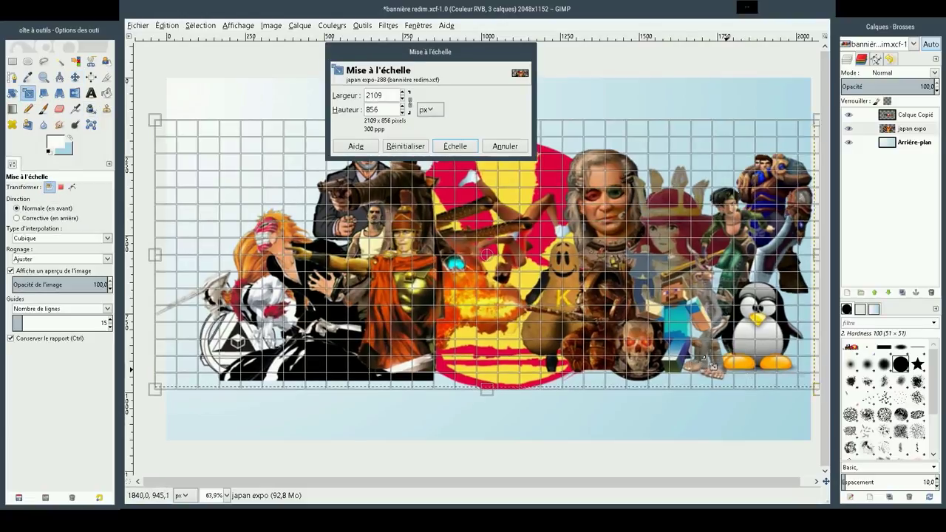
pyautogui.moveTo(752, 382)
pyautogui.mouseDown()
pyautogui.moveTo(530, 274)
pyautogui.moveTo(652, 284)
pyautogui.mouseUp()
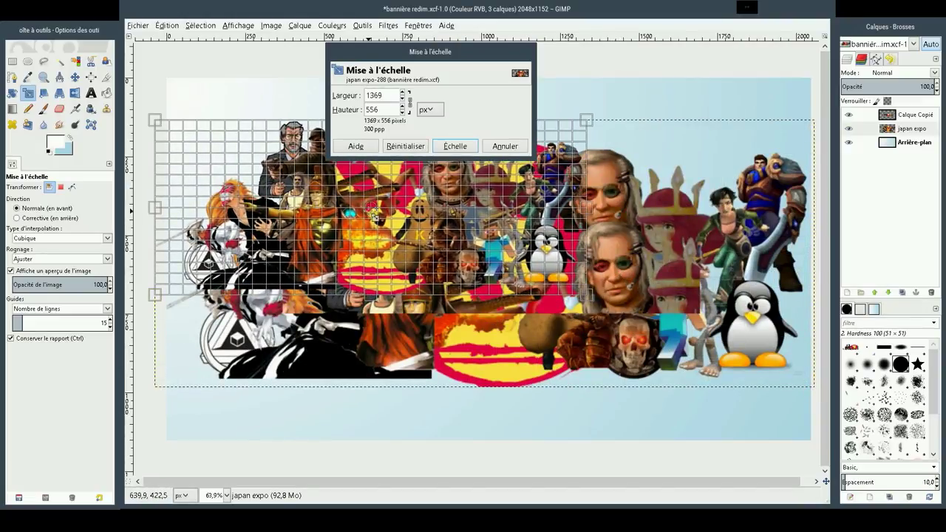
pyautogui.moveTo(372, 211); pyautogui.dragTo(488, 235)
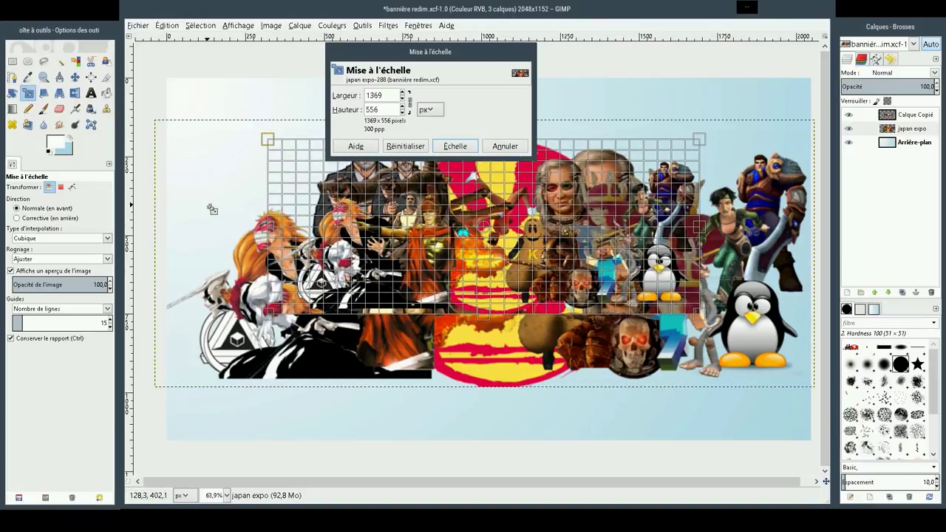
pyautogui.moveTo(270, 141)
pyautogui.mouseDown()
pyautogui.moveTo(289, 154)
pyautogui.moveTo(256, 148)
pyautogui.mouseUp()
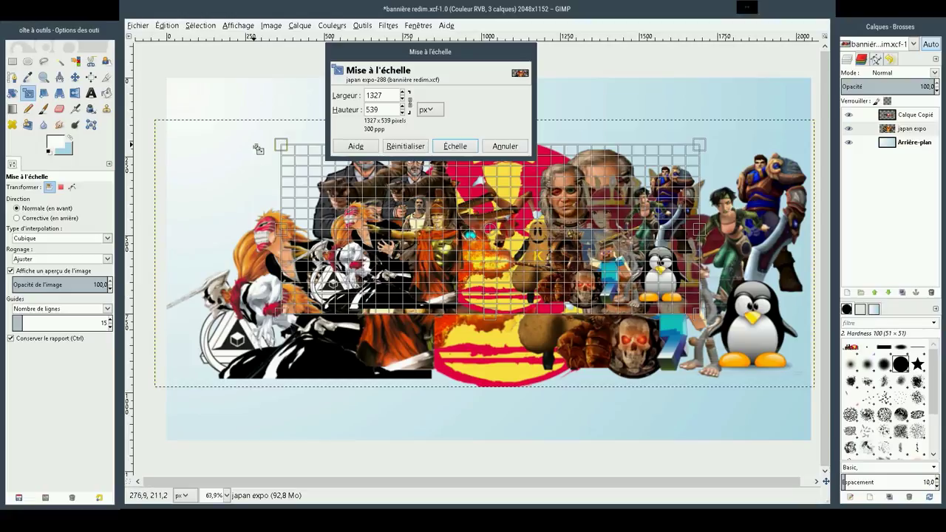
pyautogui.moveTo(256, 149); pyautogui.dragTo(260, 150)
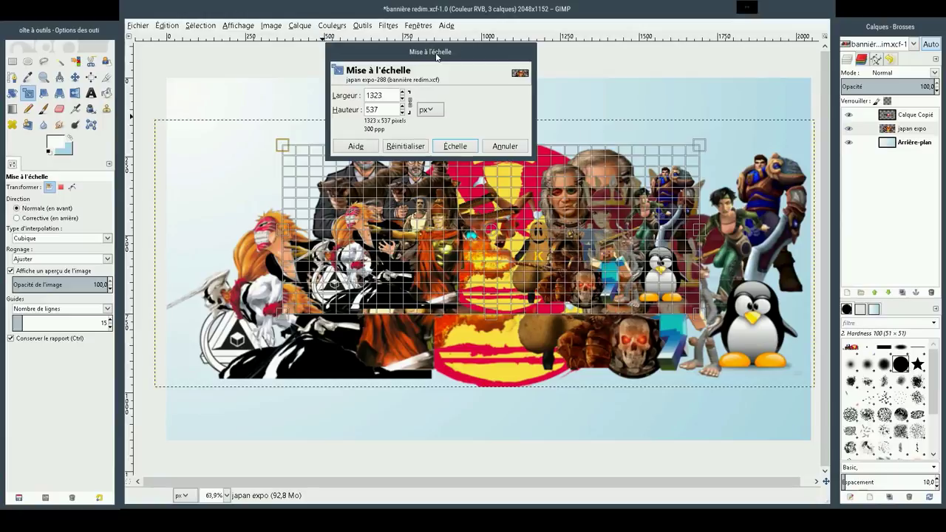
pyautogui.moveTo(436, 54); pyautogui.dragTo(421, 338)
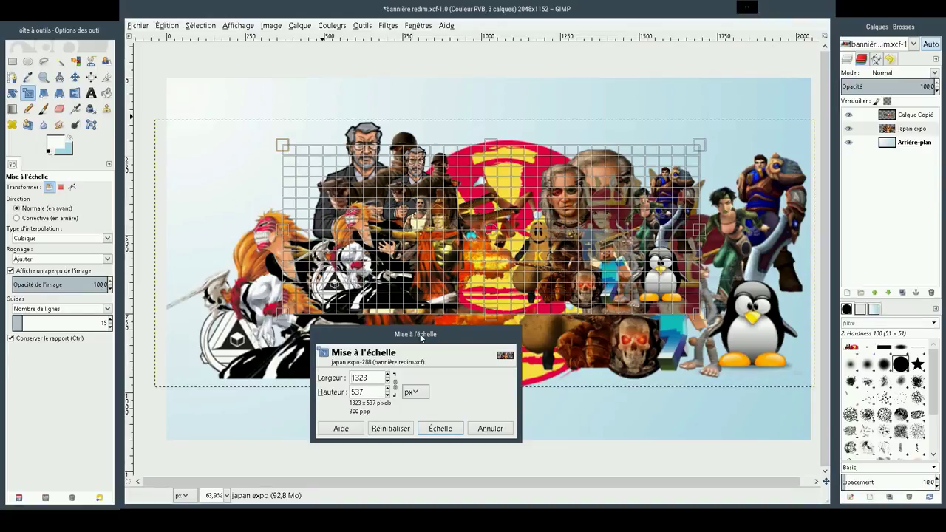
pyautogui.click(440, 427)
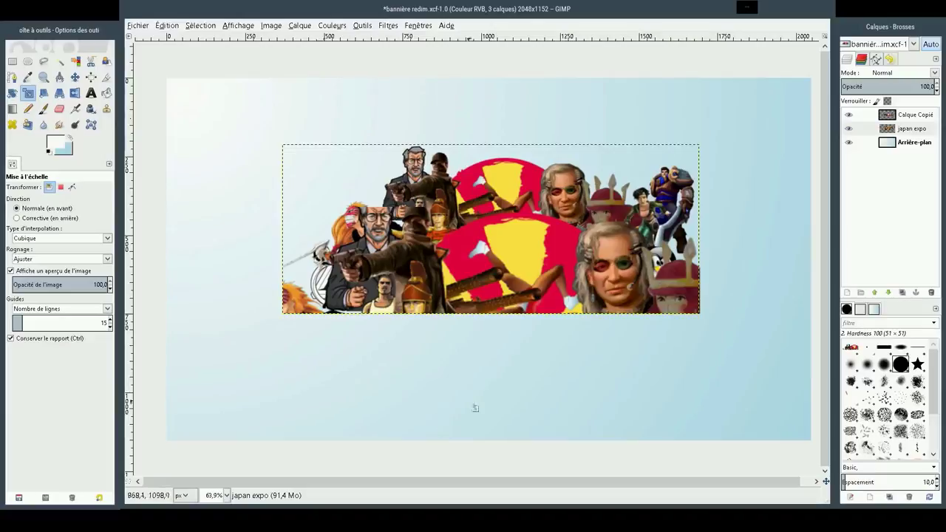
pyautogui.click(850, 115)
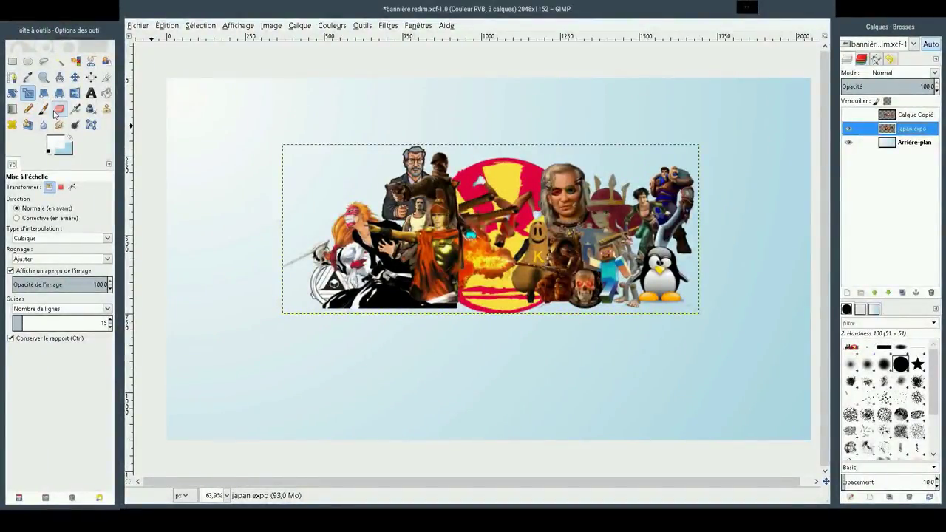
pyautogui.click(12, 109)
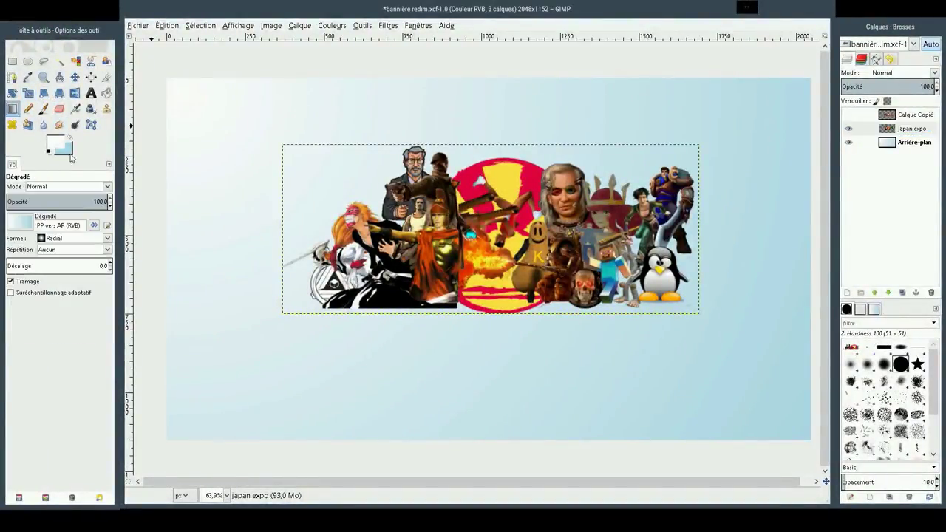
pyautogui.click(38, 226)
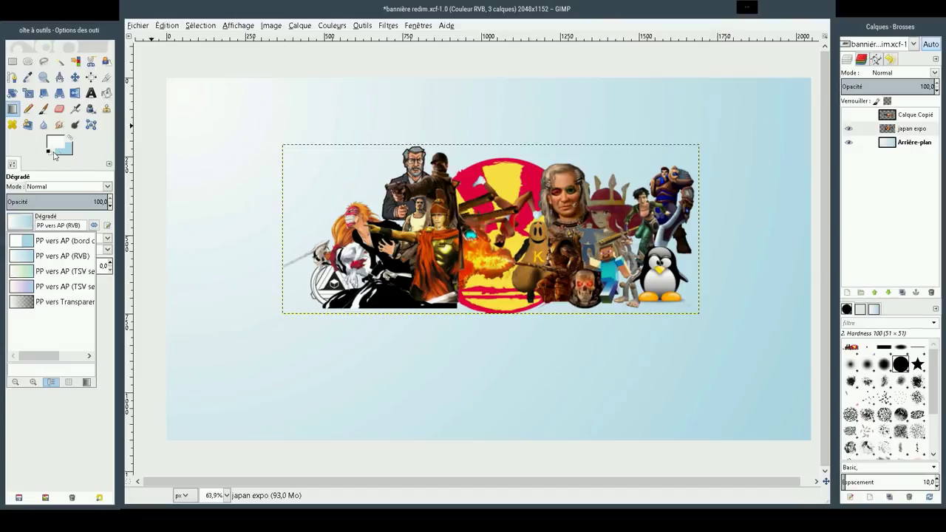
pyautogui.click(110, 162)
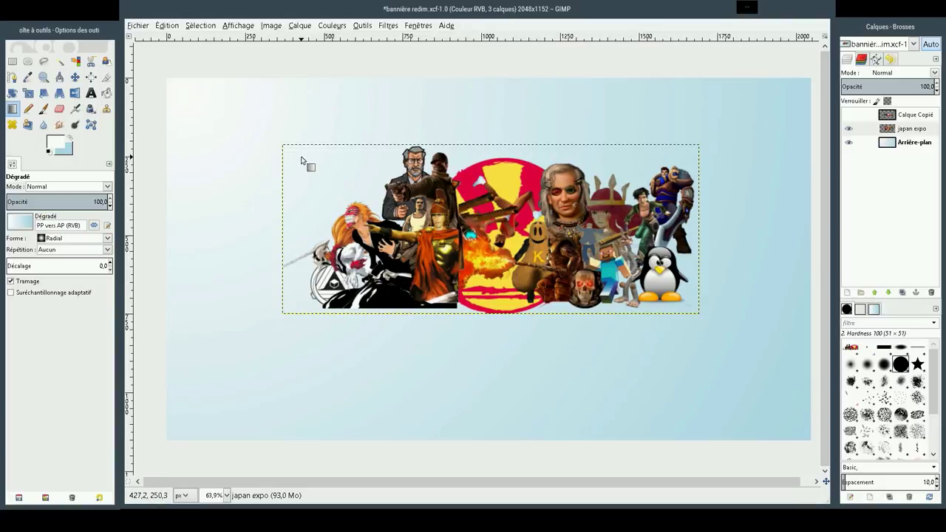
pyautogui.moveTo(301, 157); pyautogui.dragTo(699, 317)
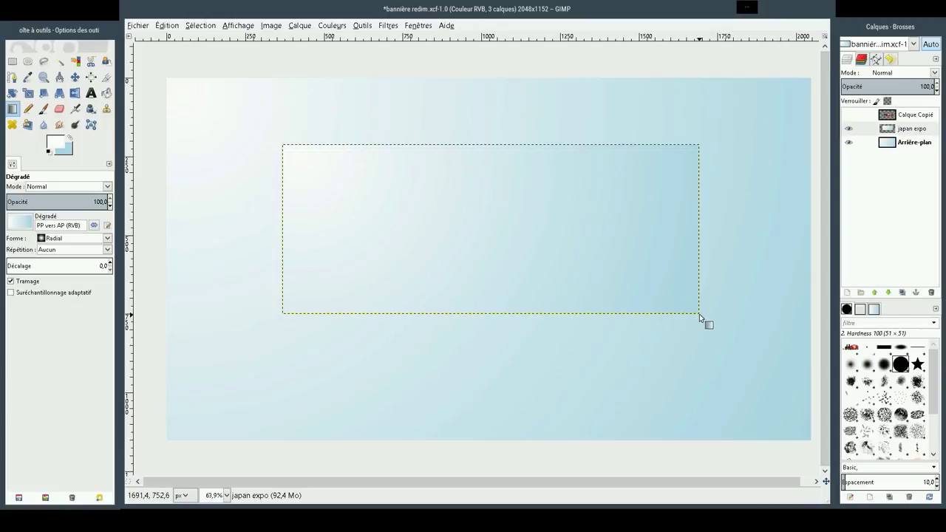
pyautogui.hotkey('ctrl', 'z')
pyautogui.click(870, 146)
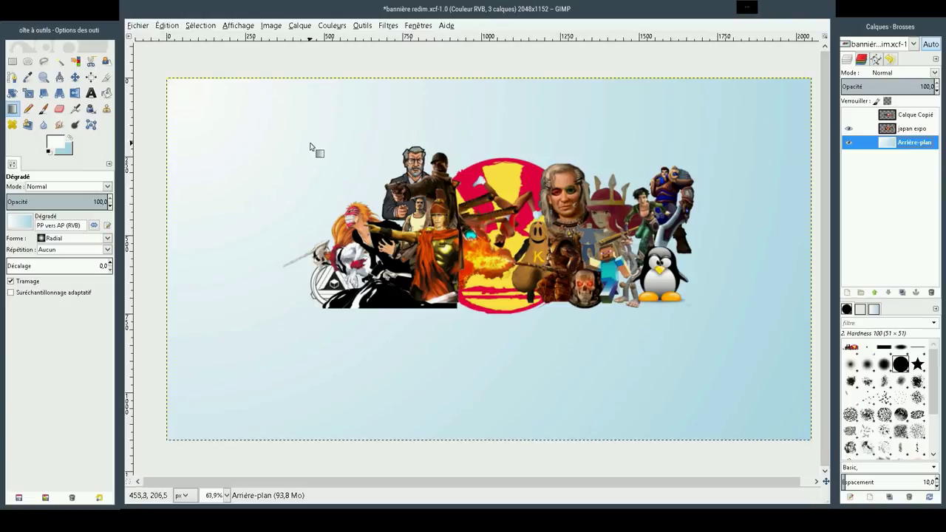
# Fill the Arrière-plan layer with a radial white-to-light-blue gradient from the upper left.
pyautogui.click(902, 131)
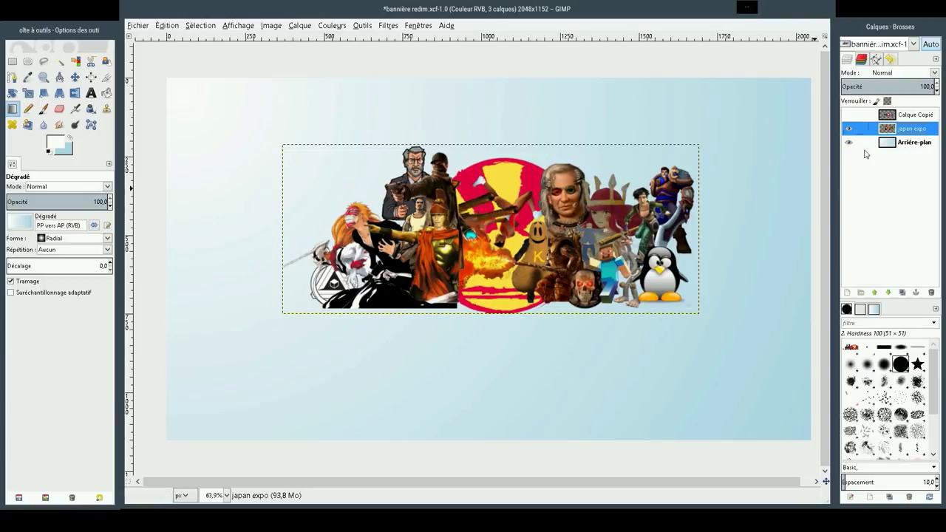
pyautogui.click(906, 145)
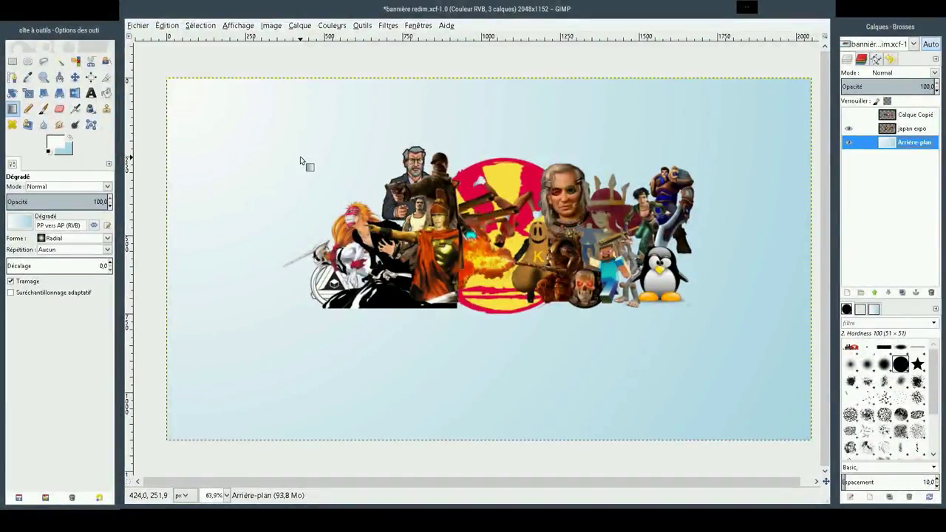
pyautogui.moveTo(300, 158); pyautogui.dragTo(693, 306)
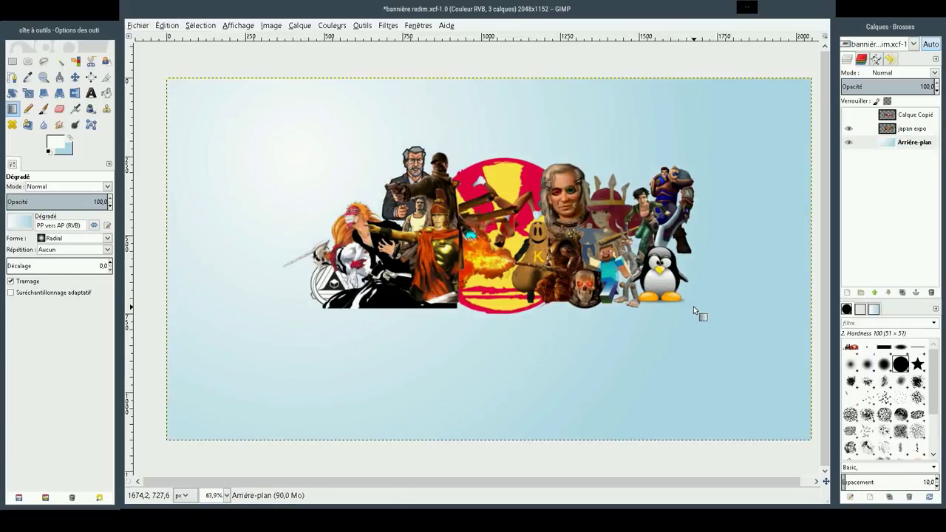
pyautogui.click(138, 26)
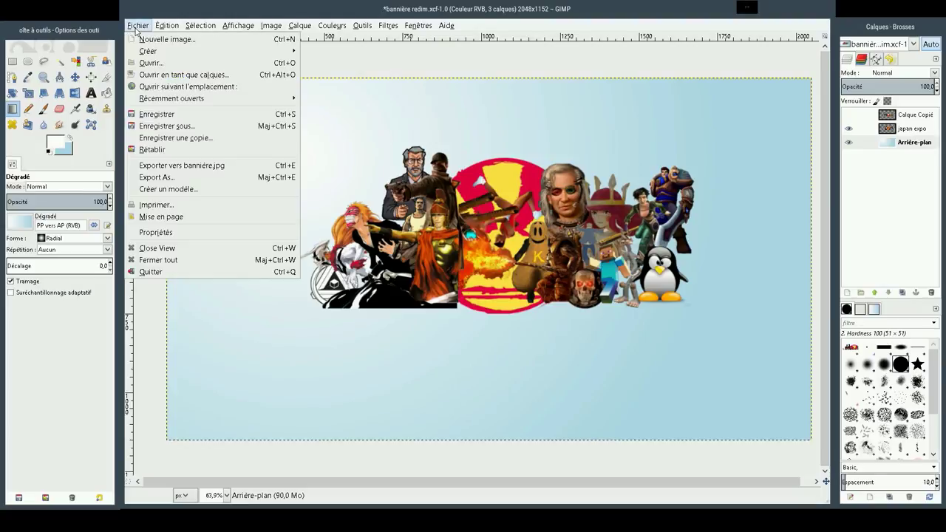
# Export the gradient banner to bannière.jpg using Exporter vers.
pyautogui.click(189, 166)
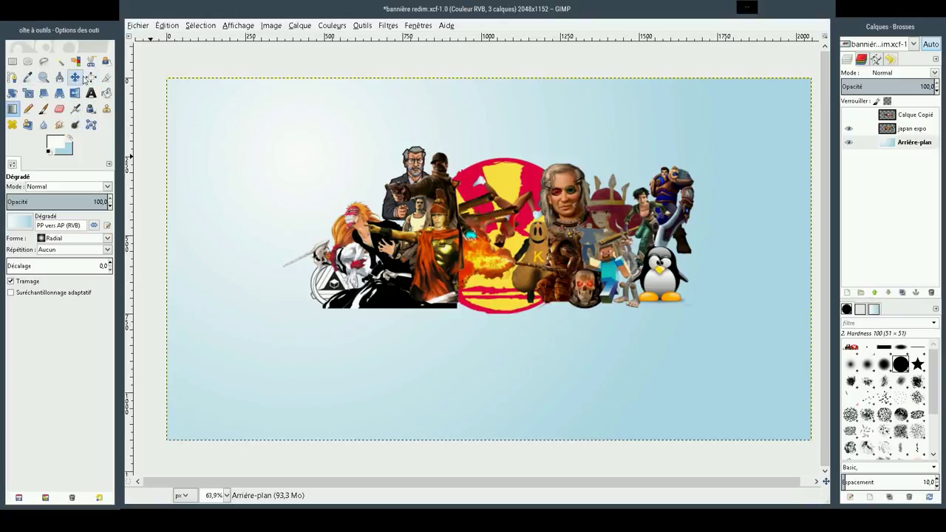
# Nudge the character collage about 37 pixels lower on the banner.
pyautogui.click(75, 77)
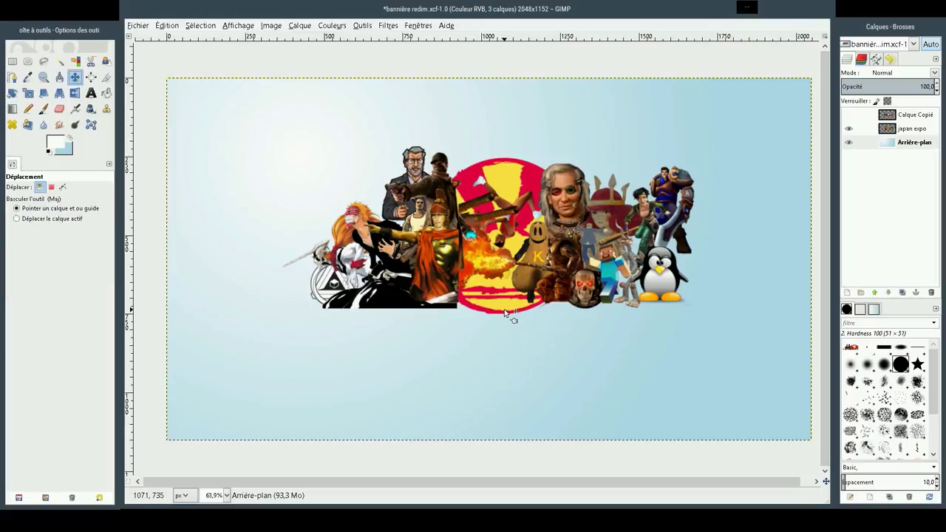
pyautogui.moveTo(505, 313); pyautogui.dragTo(506, 326)
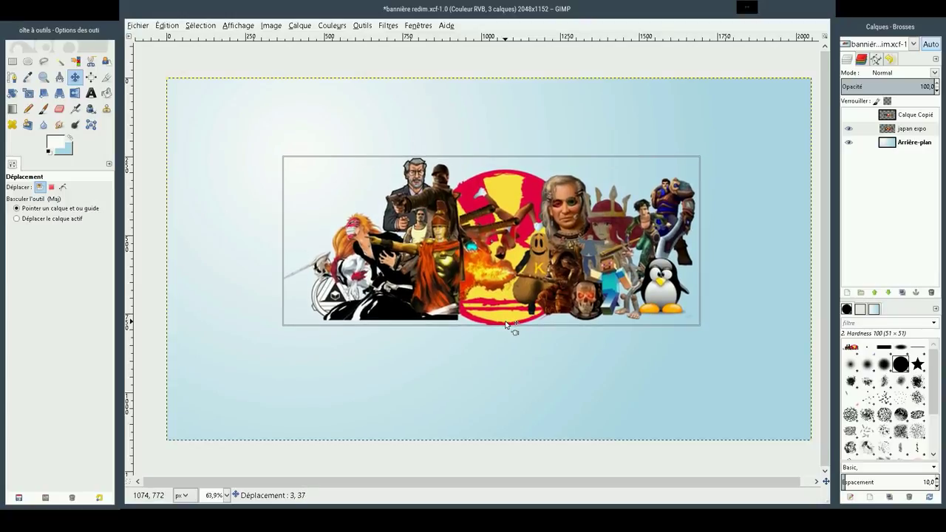
pyautogui.moveTo(507, 324); pyautogui.dragTo(506, 325)
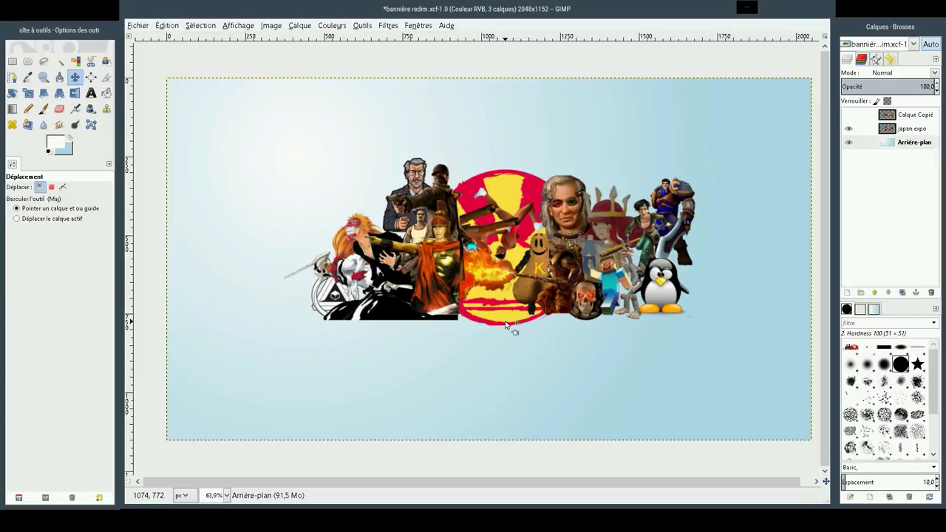
pyautogui.click(141, 26)
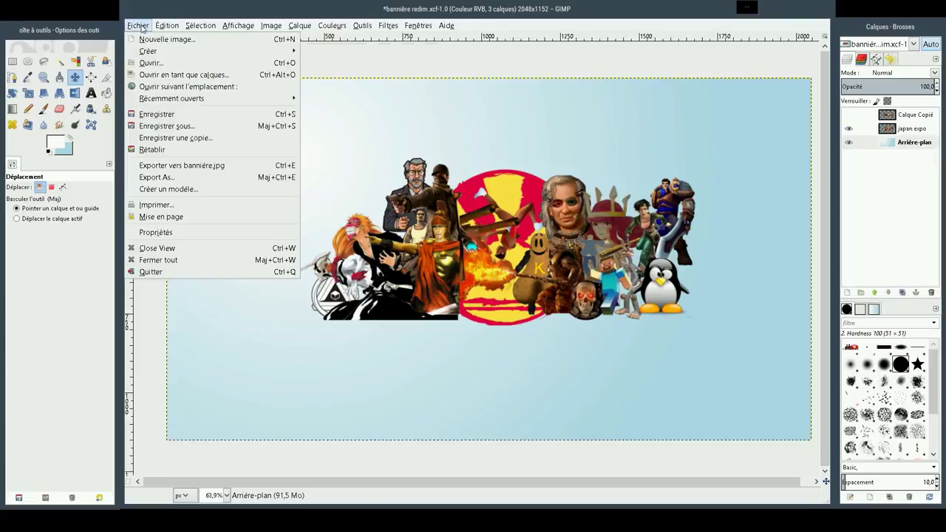
# Re-export the banner with the lowered collage to bannière.jpg.
pyautogui.click(170, 167)
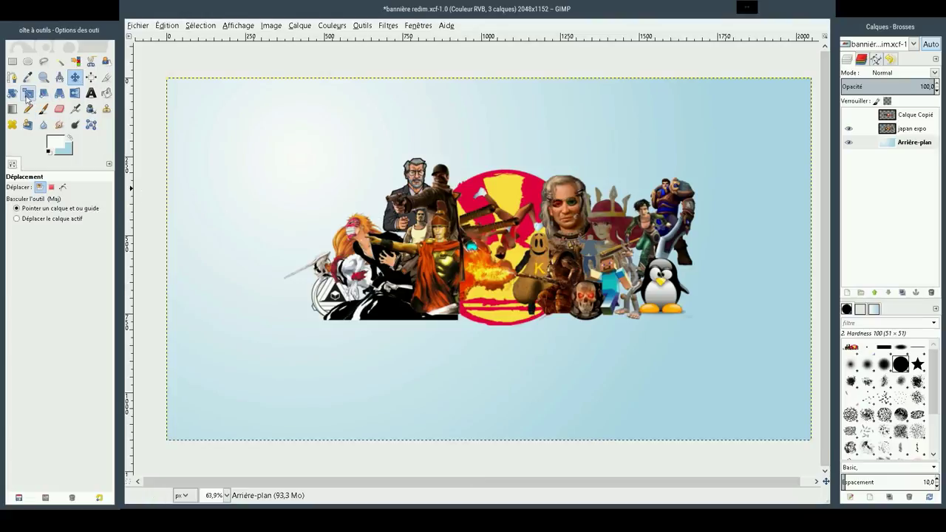
# Pick the Scale tool and cancel an accidental scale of the background layer.
pyautogui.click(12, 93)
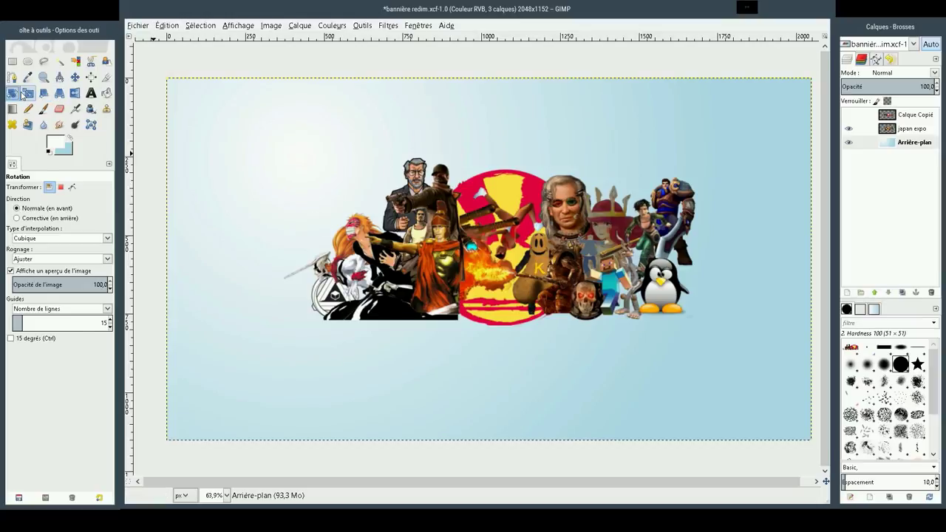
pyautogui.click(28, 93)
pyautogui.click(510, 256)
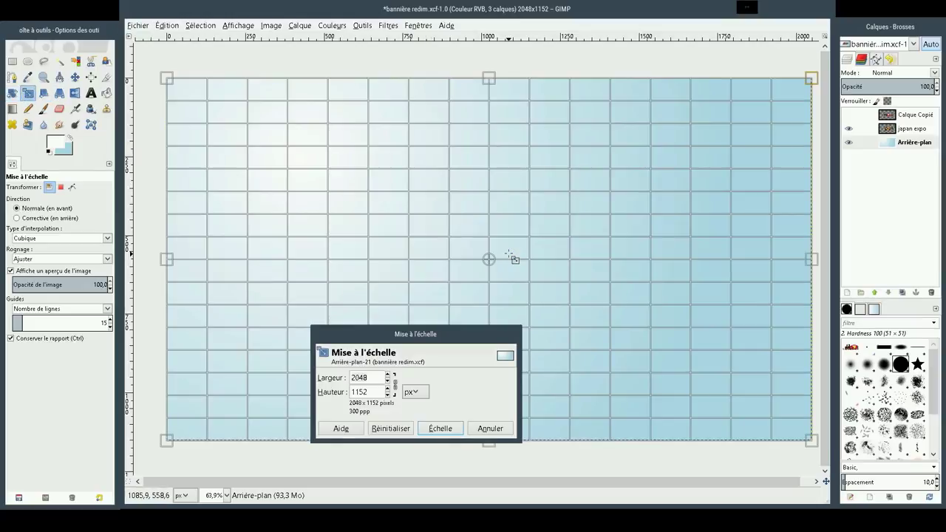
pyautogui.click(490, 428)
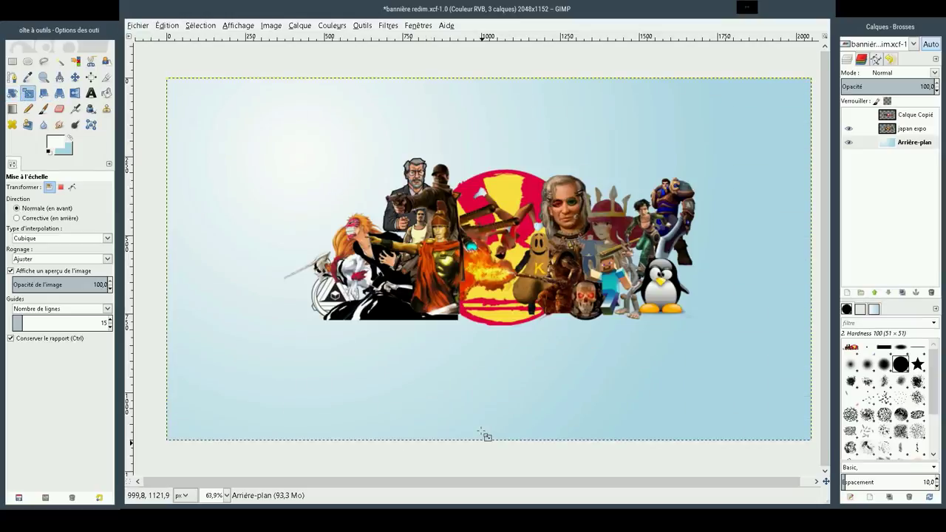
# Scale the japan expo layer to 1324×391 by lowering its top edge.
pyautogui.click(916, 131)
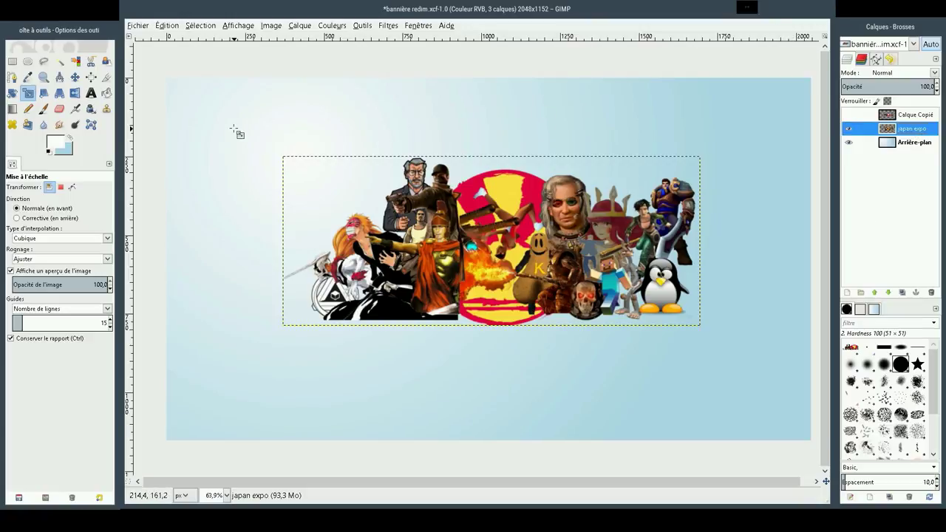
pyautogui.click(491, 152)
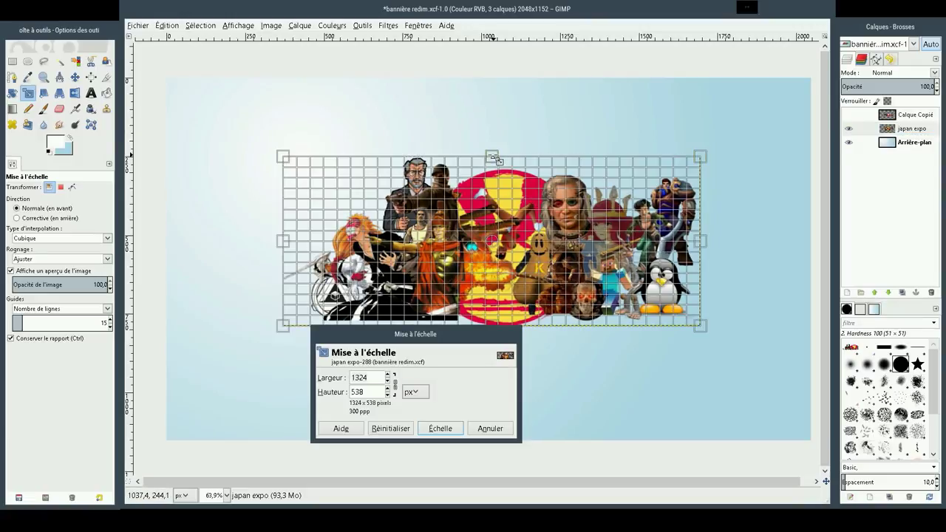
pyautogui.moveTo(491, 153); pyautogui.dragTo(493, 206)
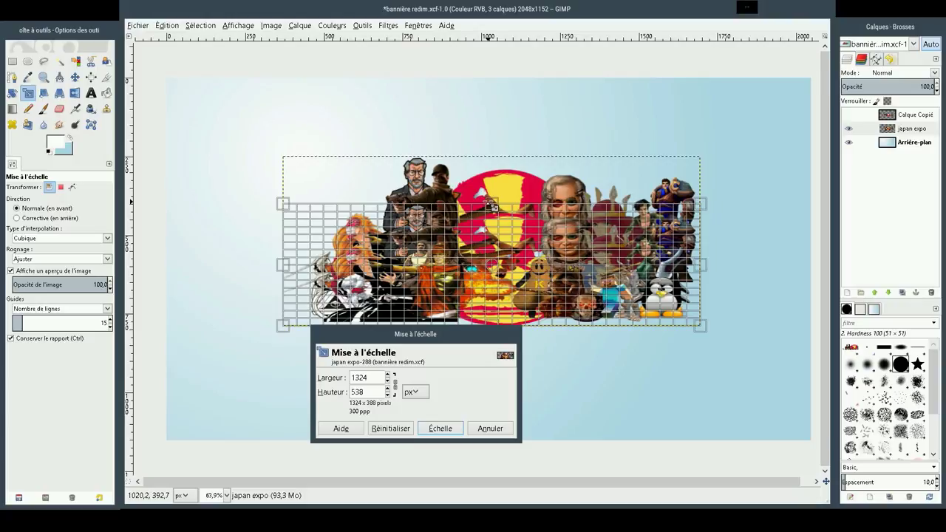
pyautogui.moveTo(491, 205); pyautogui.dragTo(491, 205)
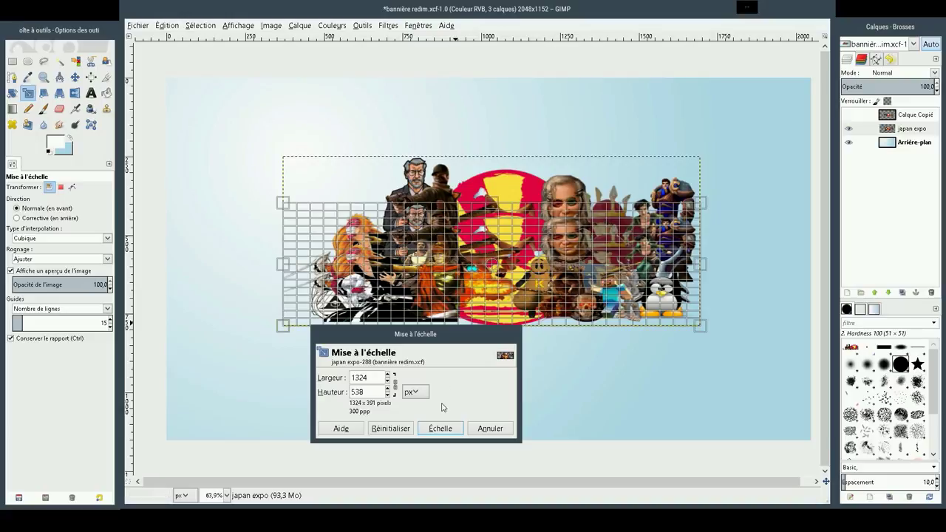
pyautogui.click(440, 429)
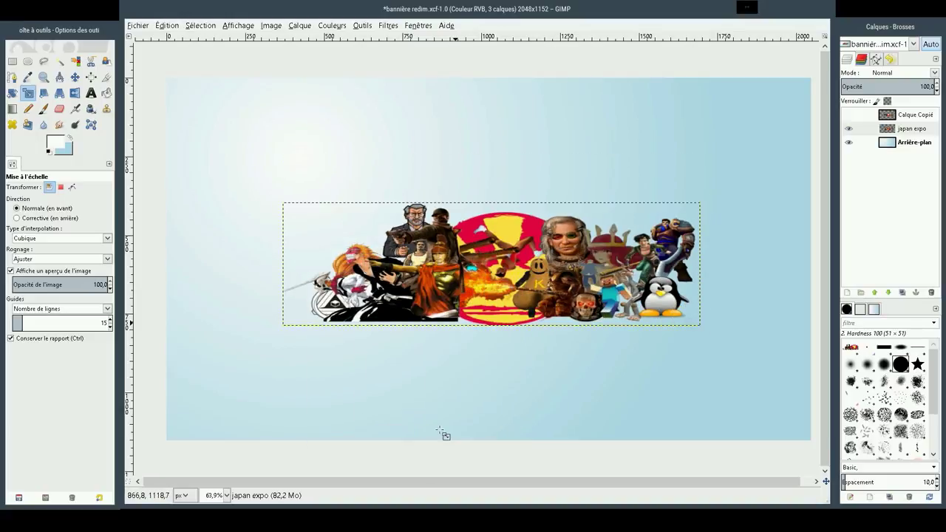
# Export the banner with the flattened collage to bannière.jpg from Fichier.
pyautogui.click(135, 27)
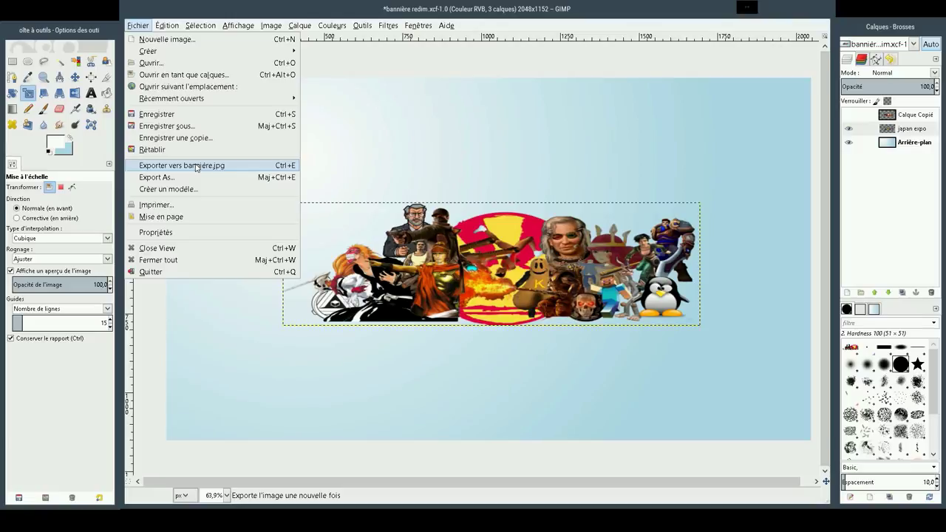
pyautogui.click(197, 168)
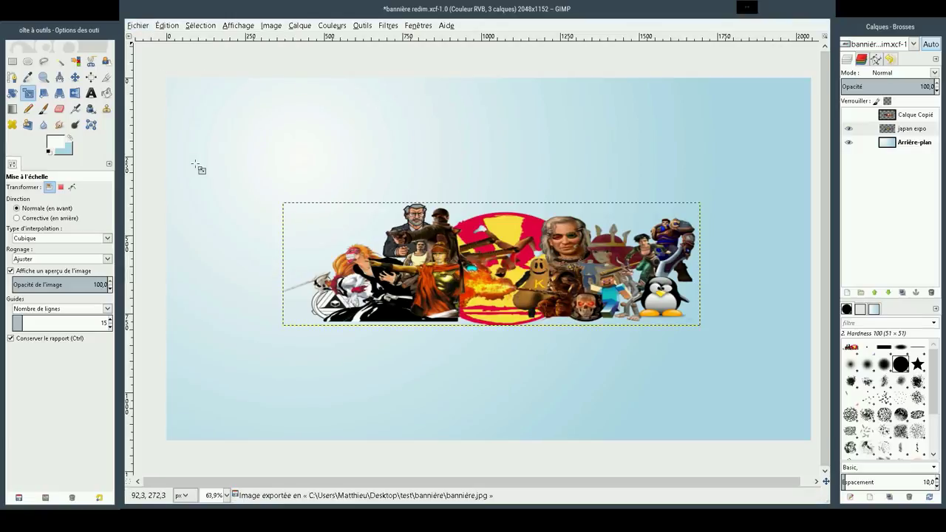